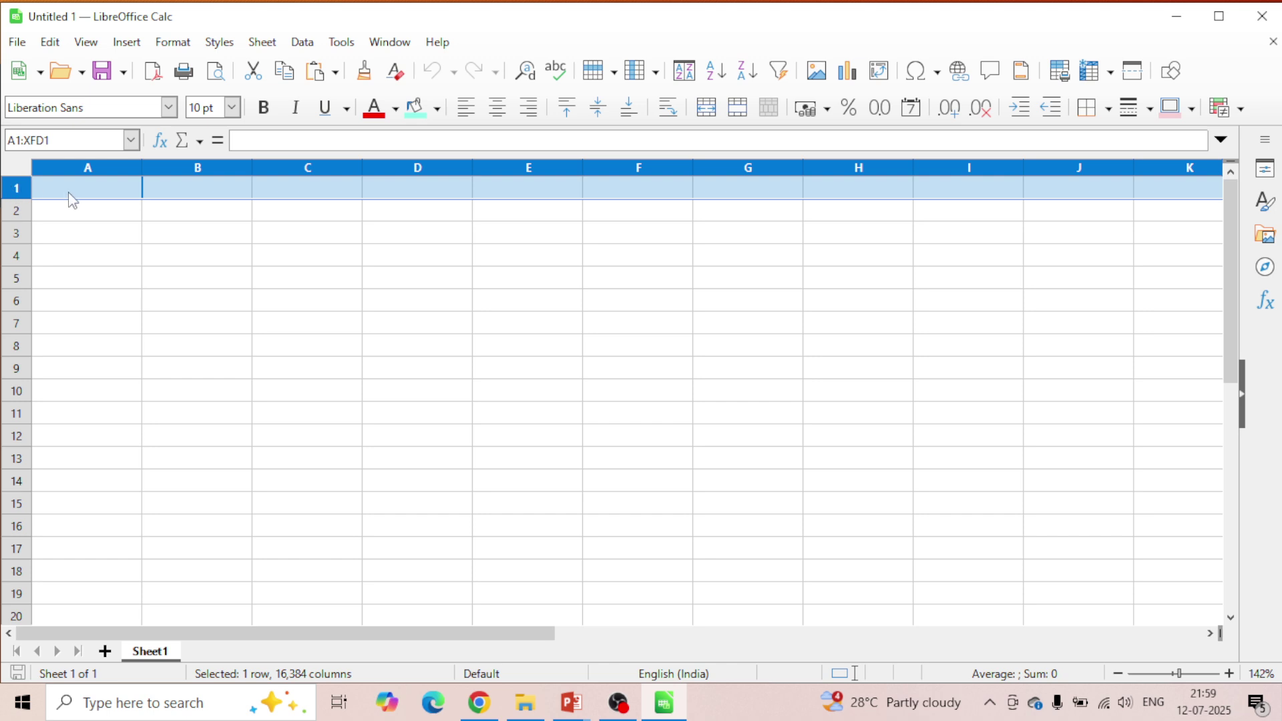
Enter 1 in cell A1 and 2 in cell B1.
left_click(72, 198)
type("1")
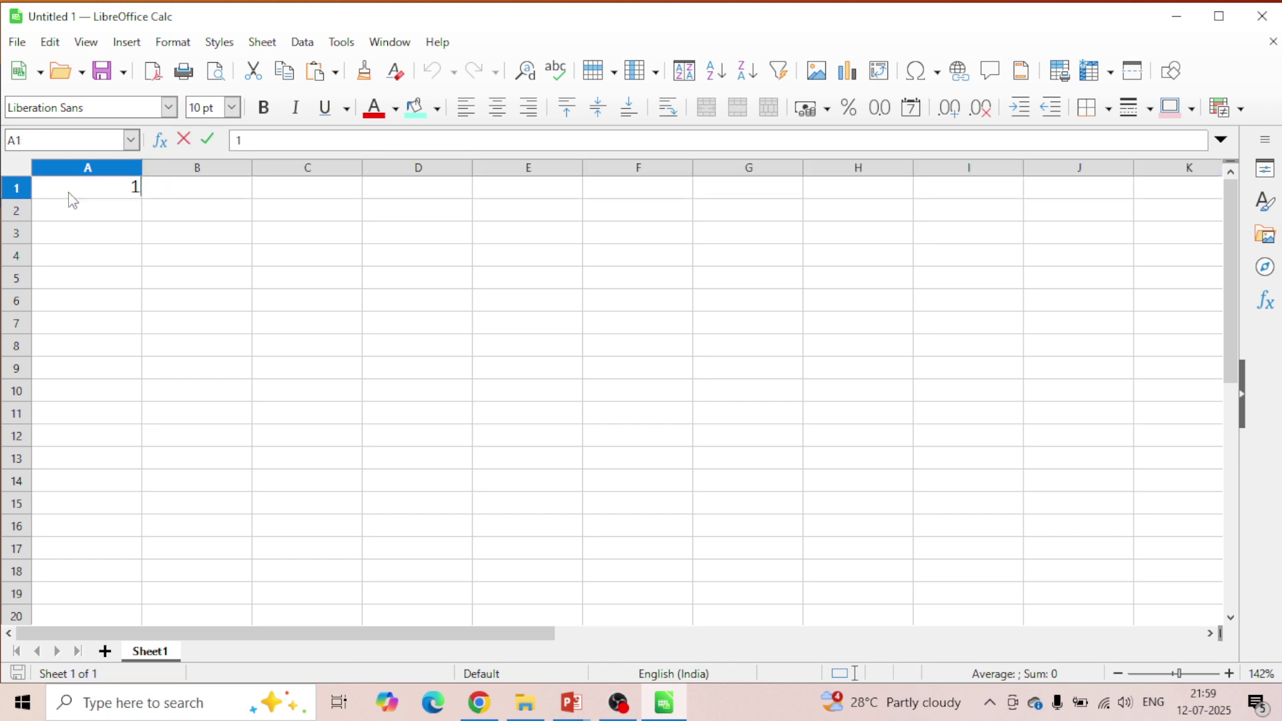
key("Tab")
type("2")
key("Tab")
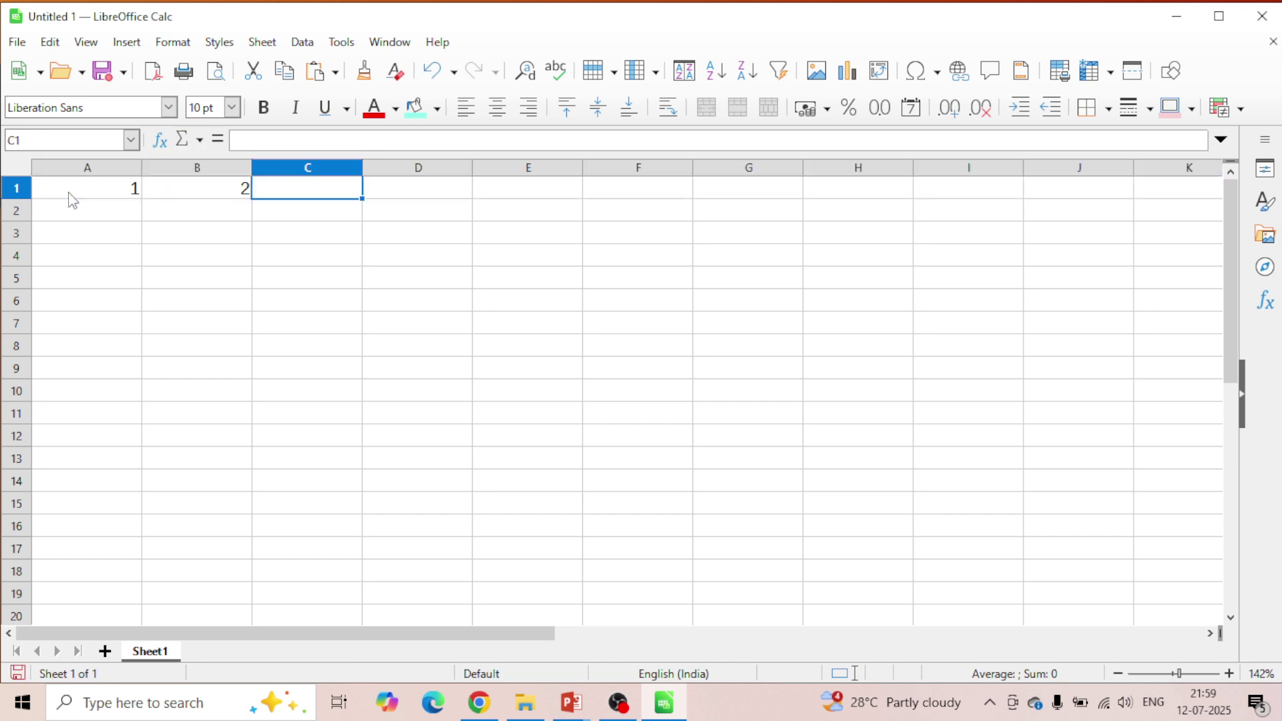
Fill the number series from A1 across to G1 and extend it down through row 17.
left_click(92, 199)
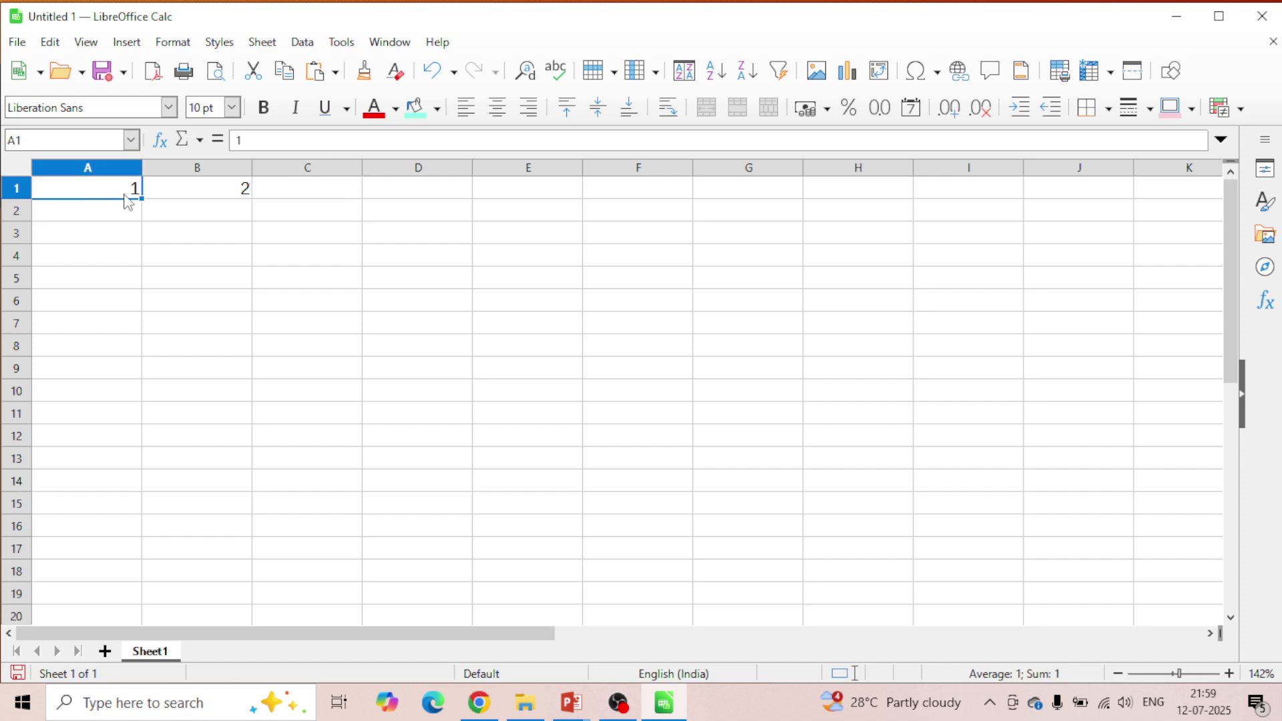
left_click_drag(137, 192, 813, 217)
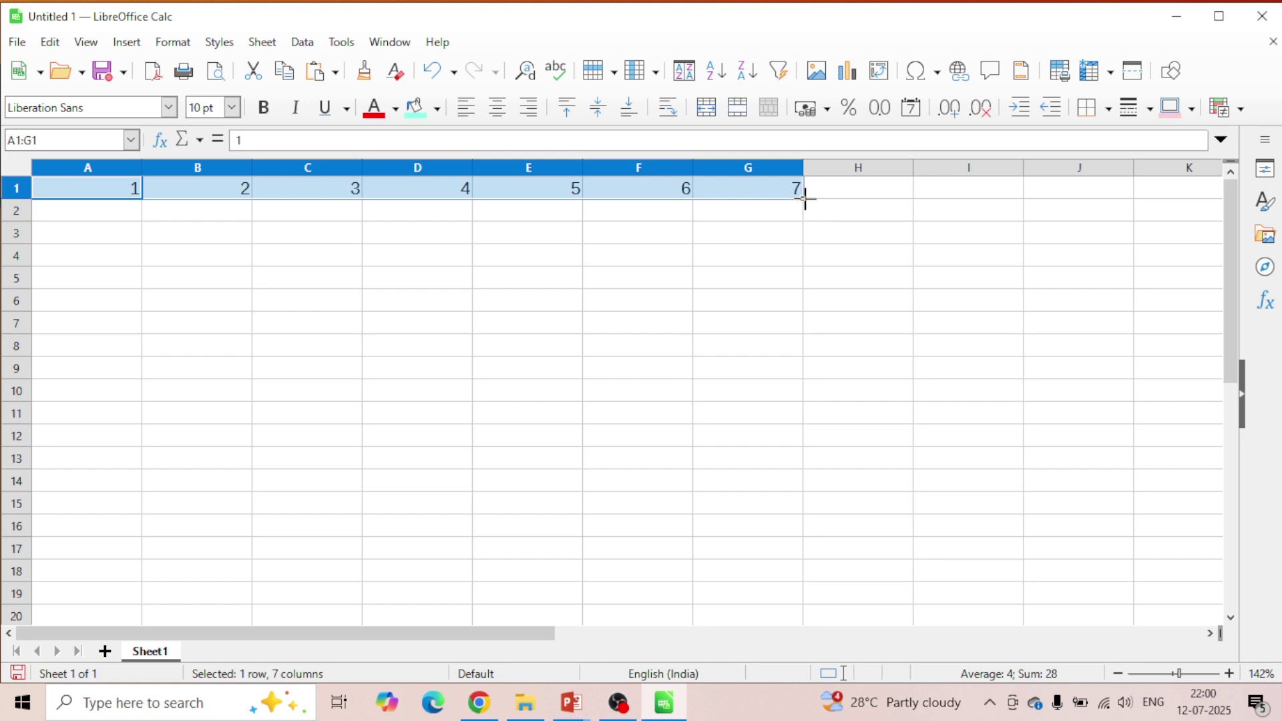
left_click_drag(805, 198, 821, 578)
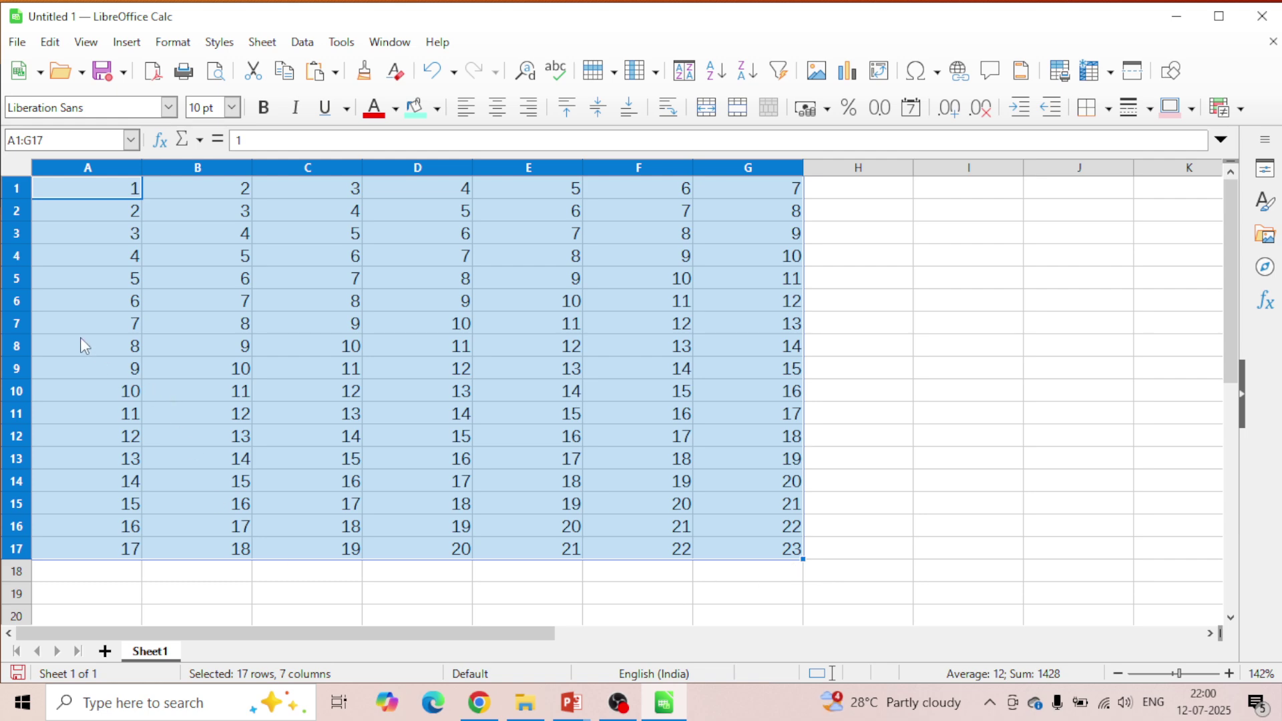
Insert a blank row above row 6 and undo the insertion.
left_click(19, 302)
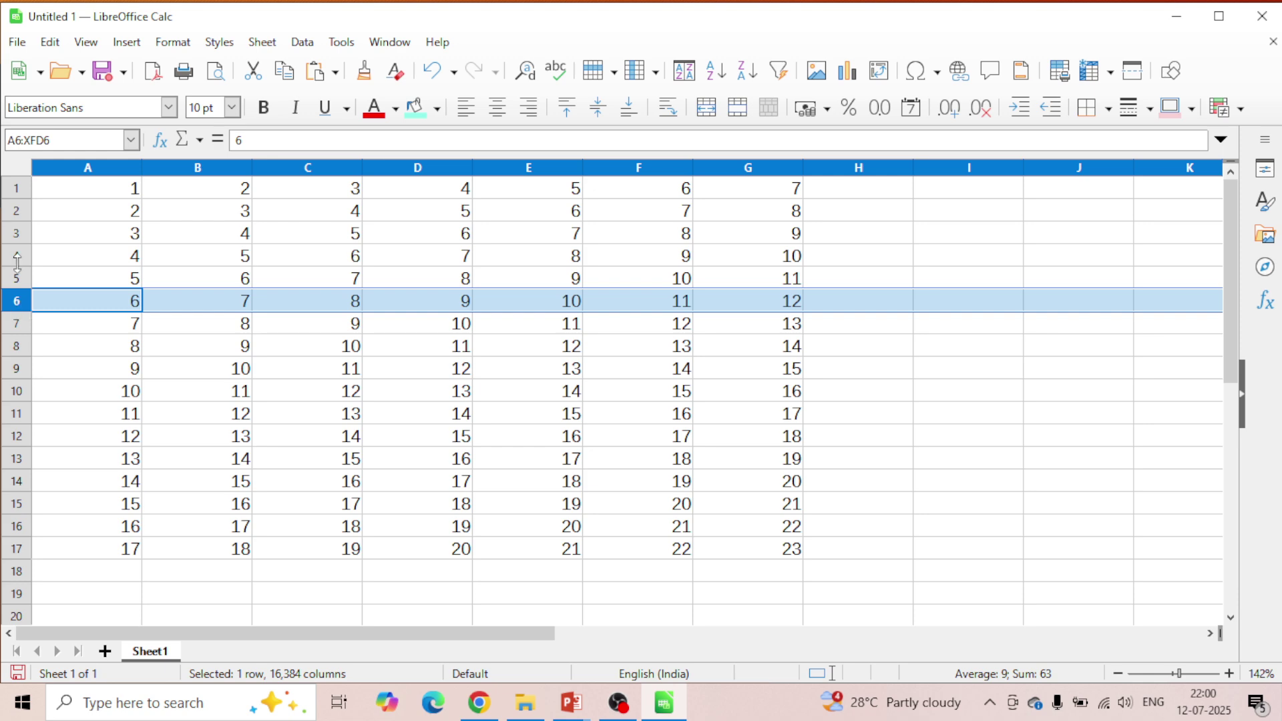
right_click(18, 306)
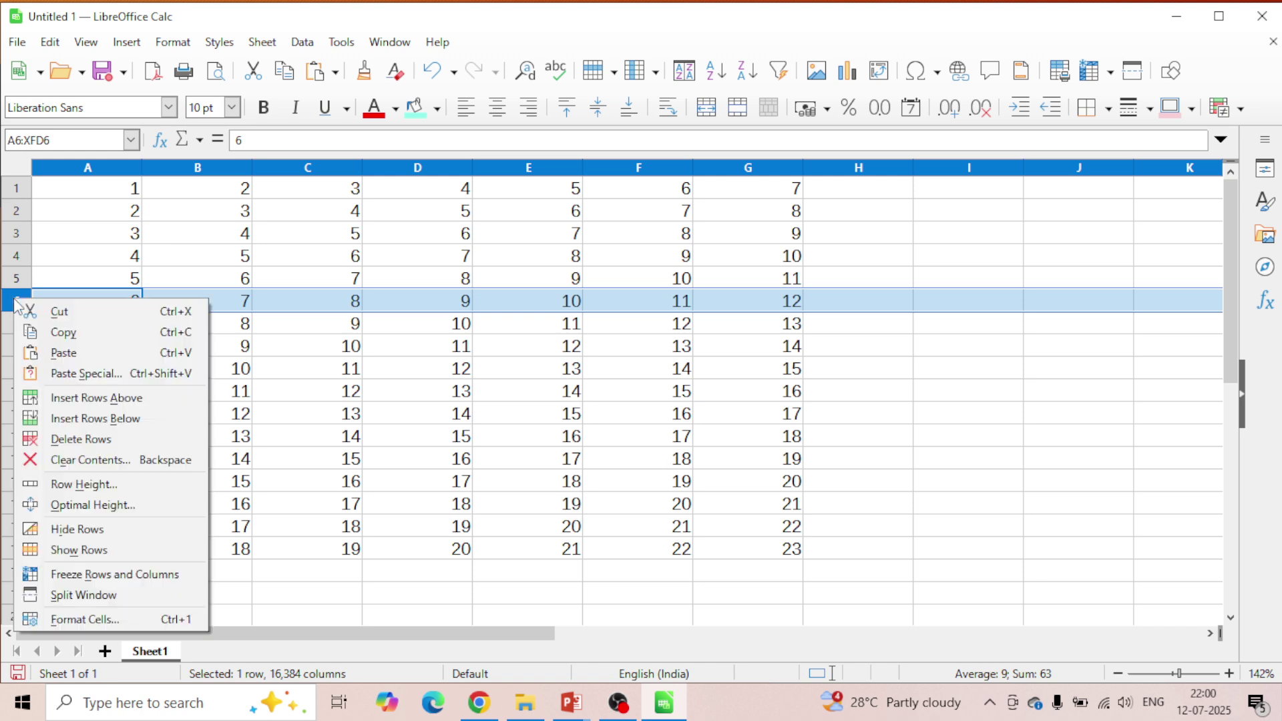
left_click(101, 399)
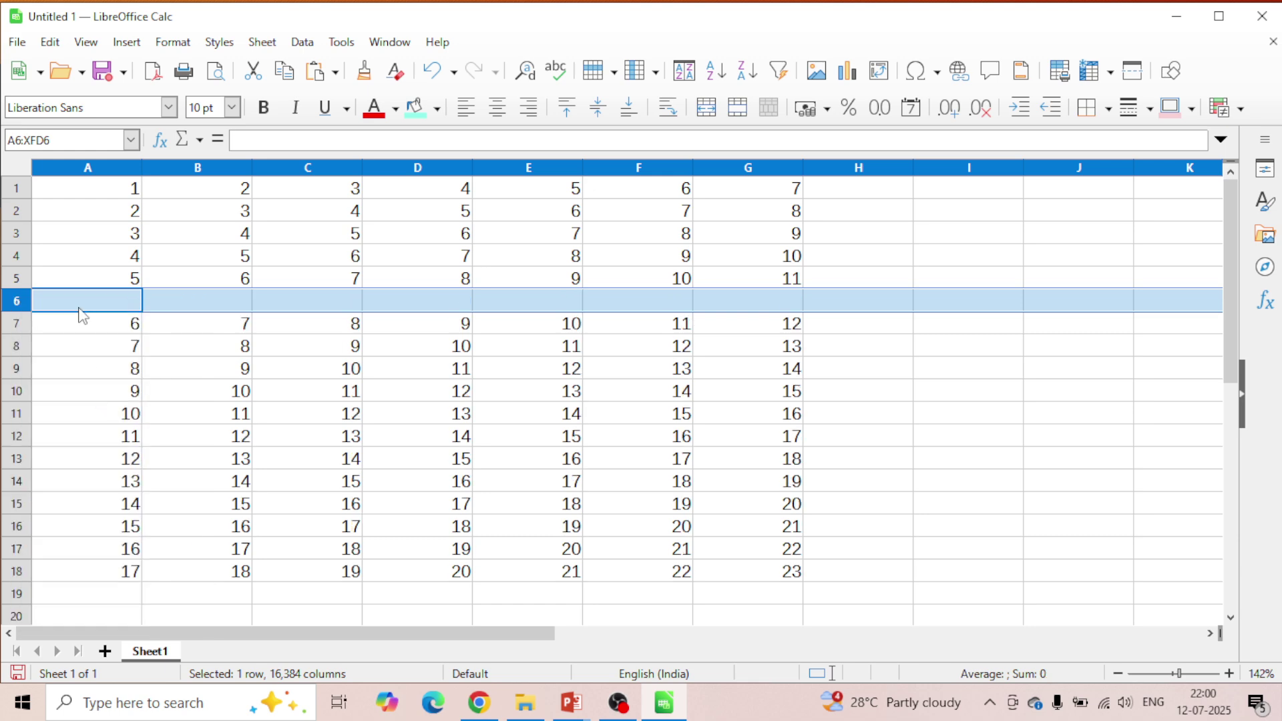
left_click(134, 328)
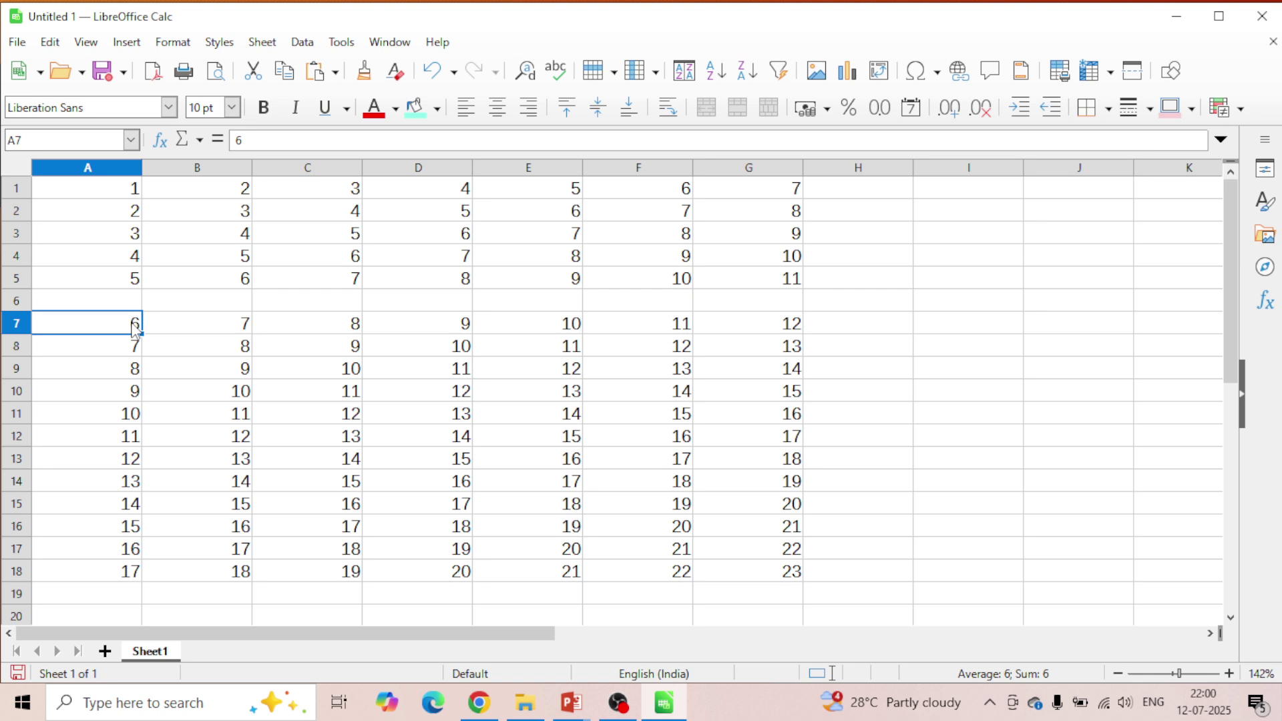
key("ctrl+z")
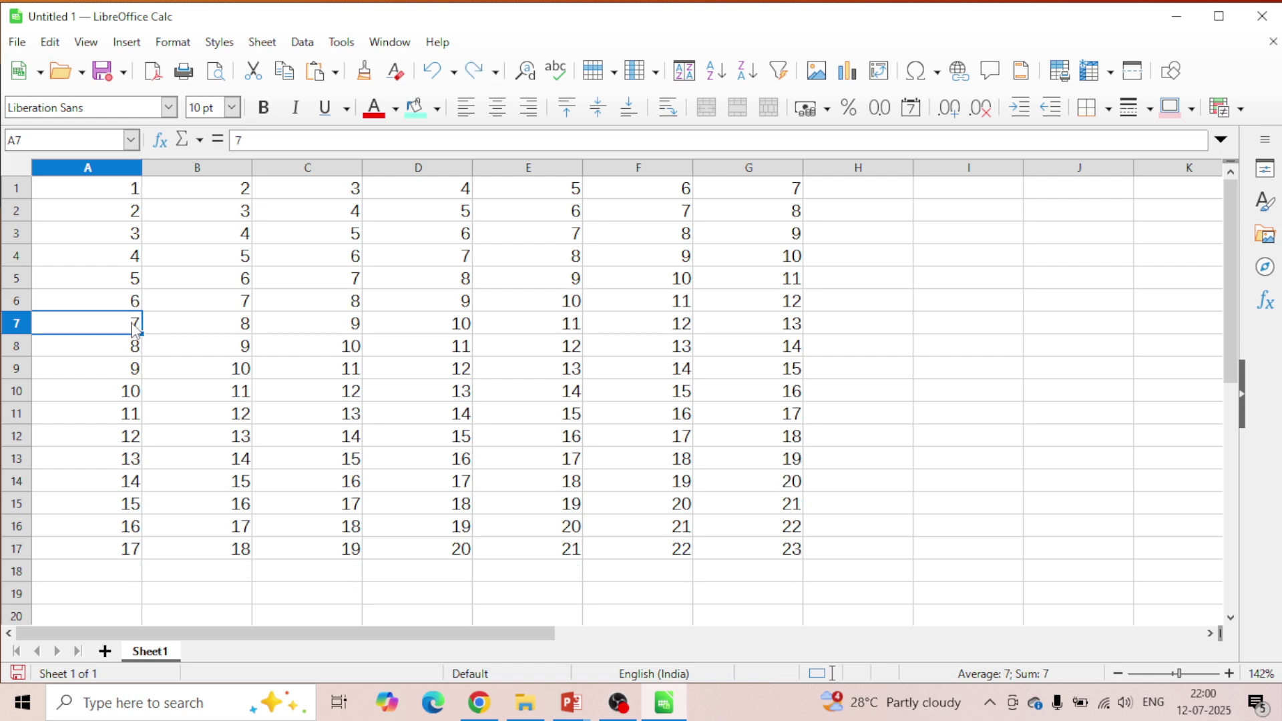
Insert a blank row above row 6 and another blank row below row 8.
left_click(28, 308)
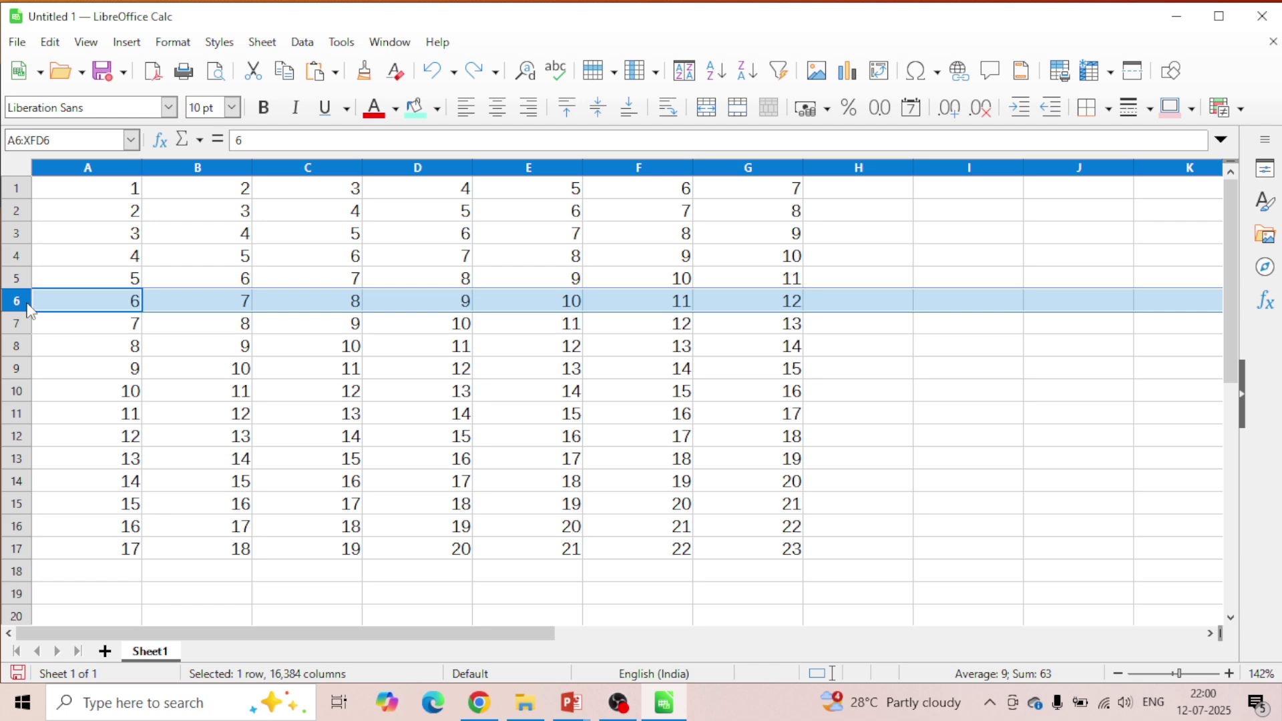
right_click(19, 305)
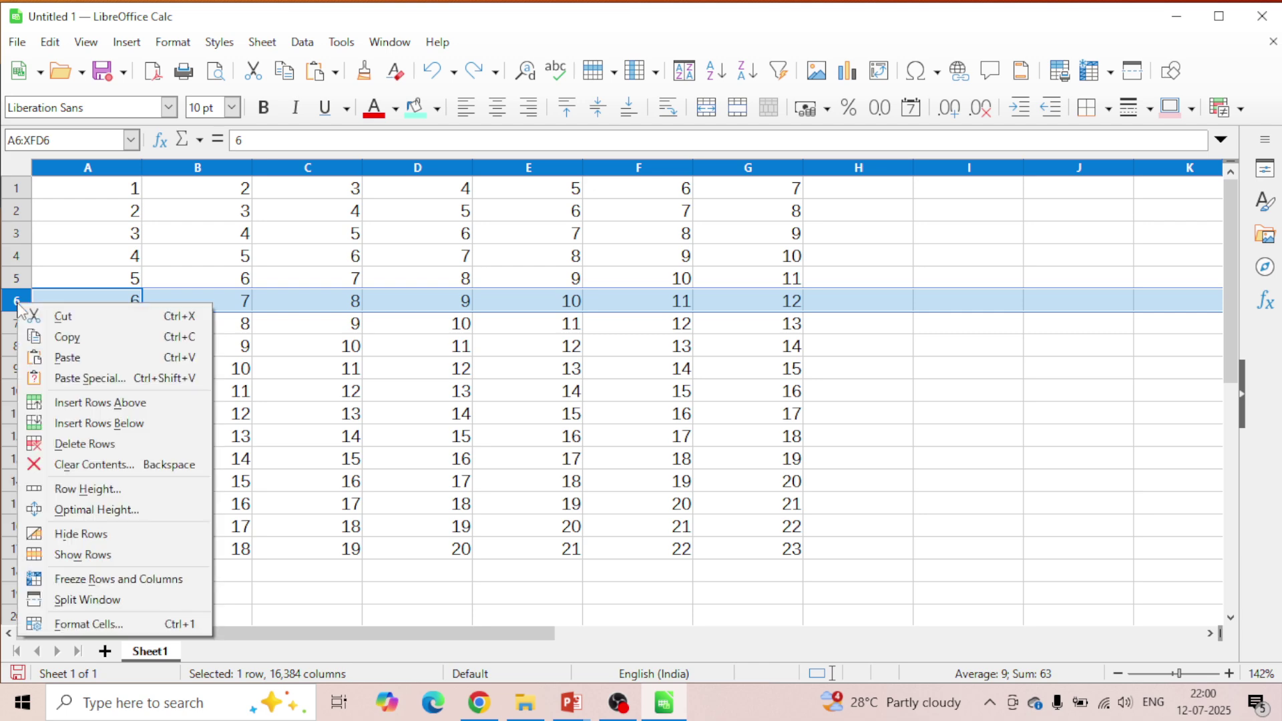
left_click(80, 404)
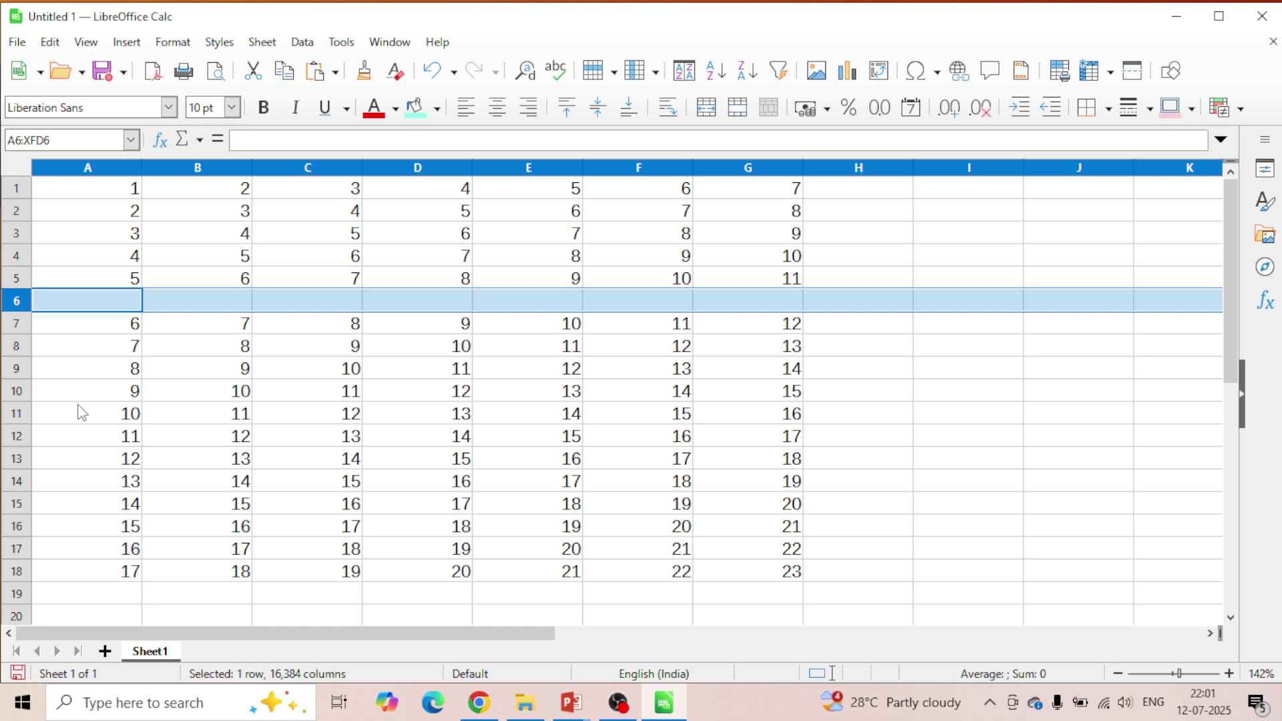
left_click(16, 347)
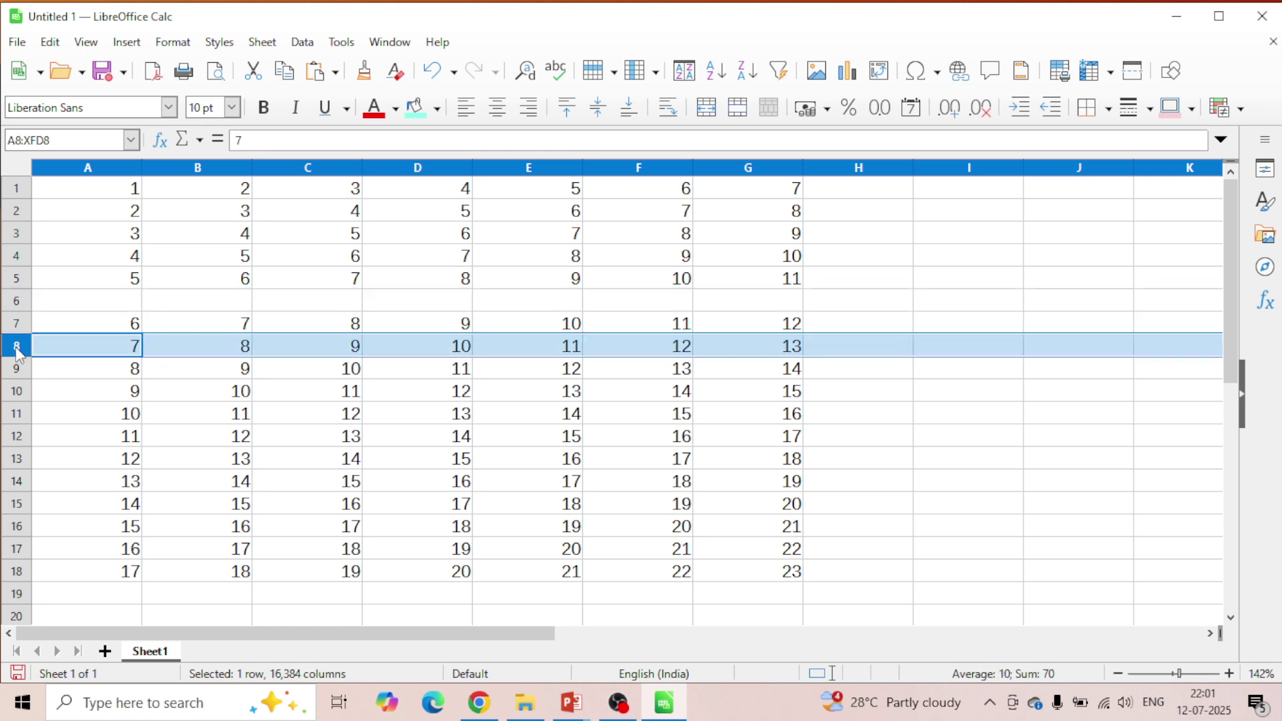
right_click(18, 352)
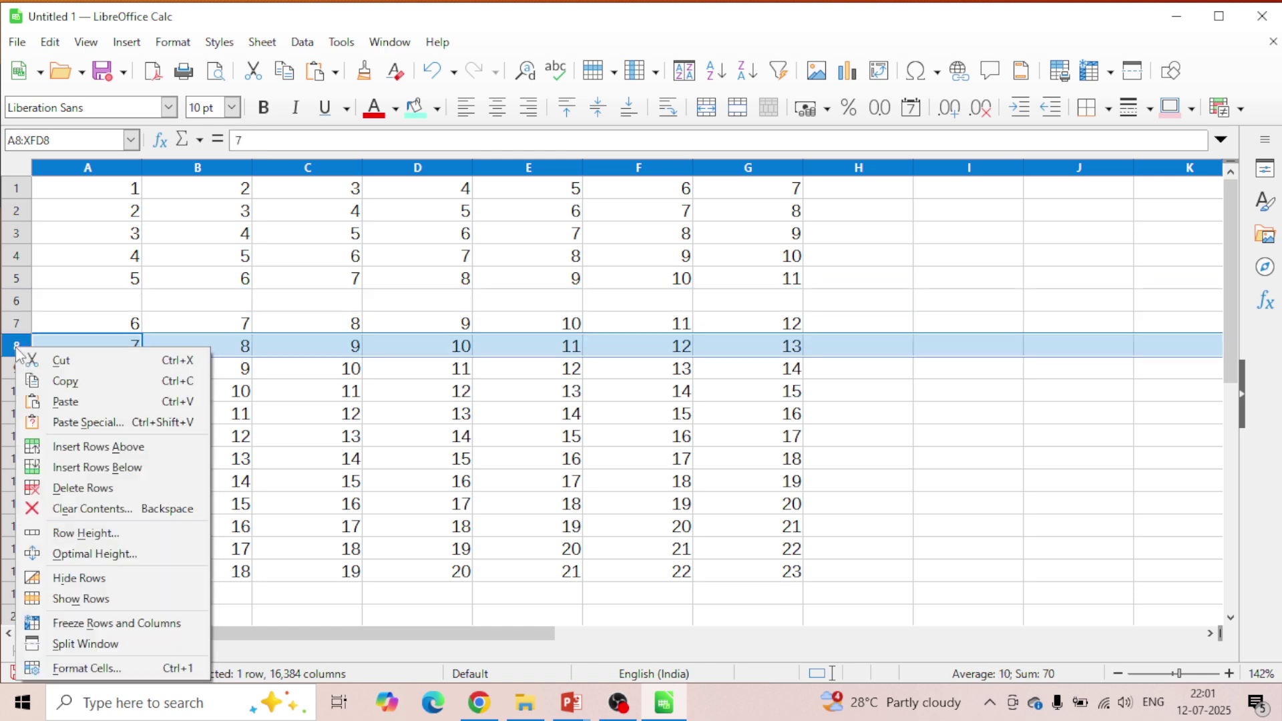
left_click(92, 471)
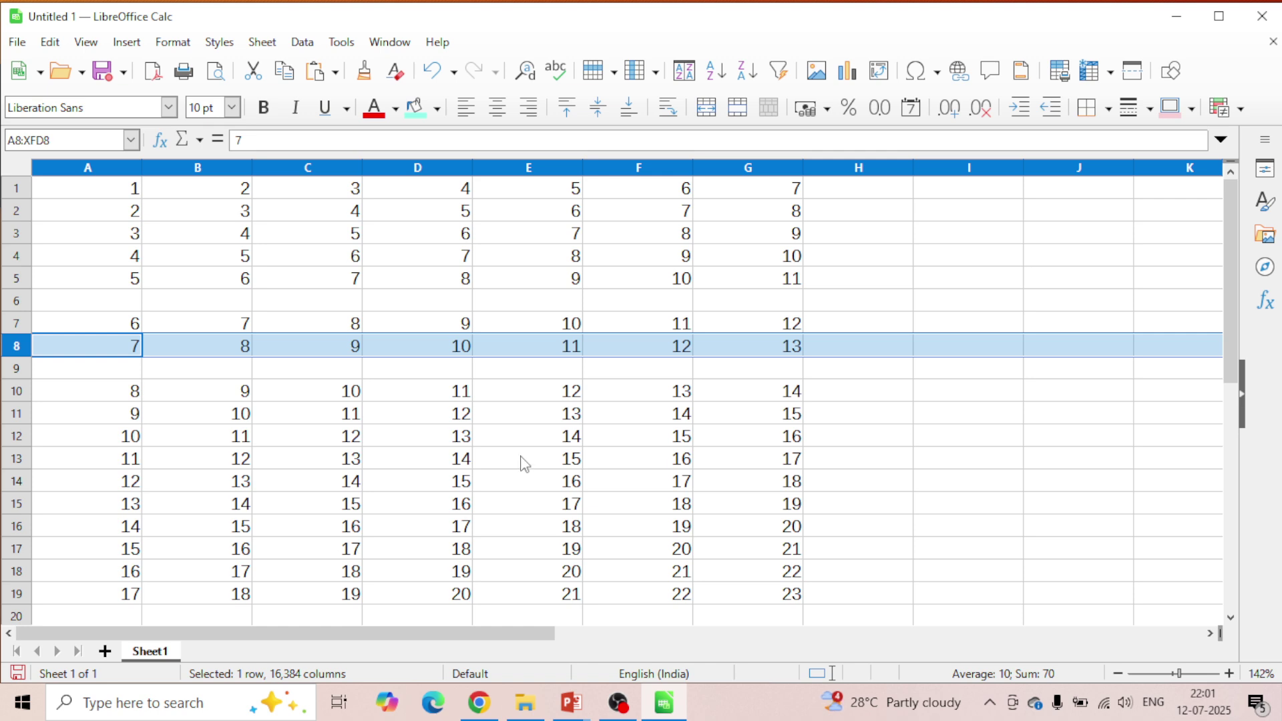
Insert a blank column before column C and another blank column after column D.
right_click(328, 176)
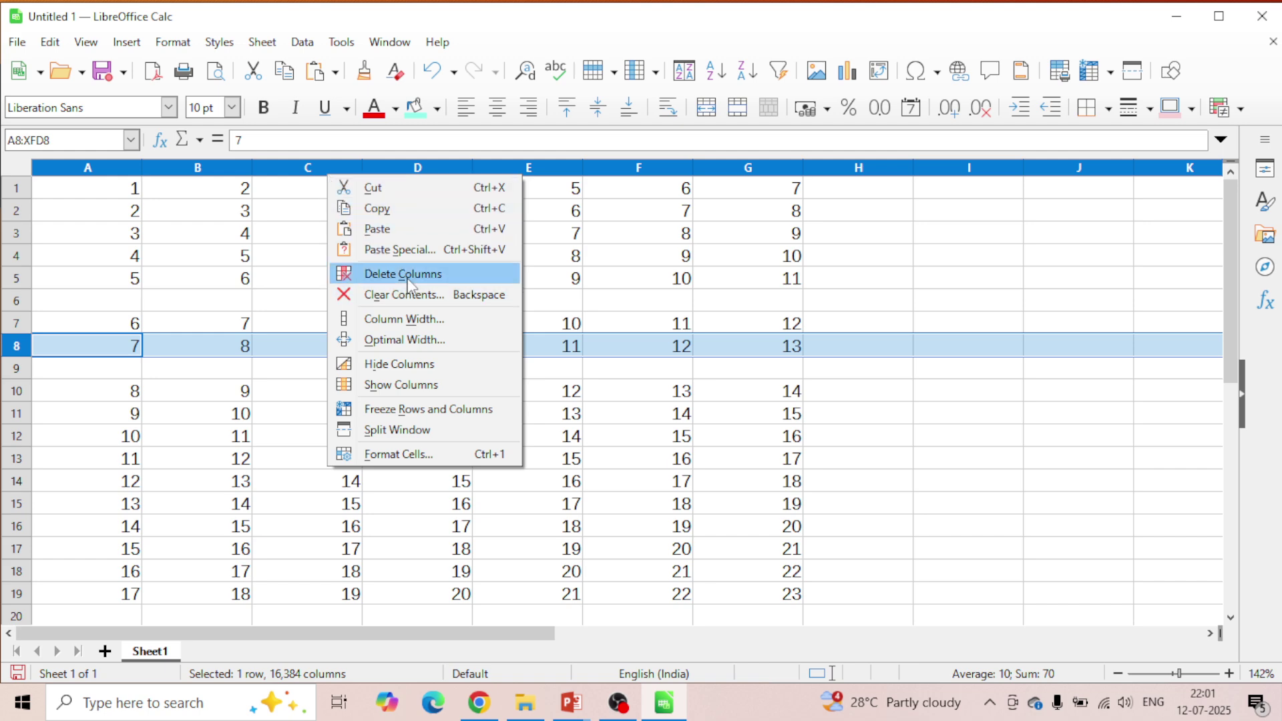
left_click(298, 272)
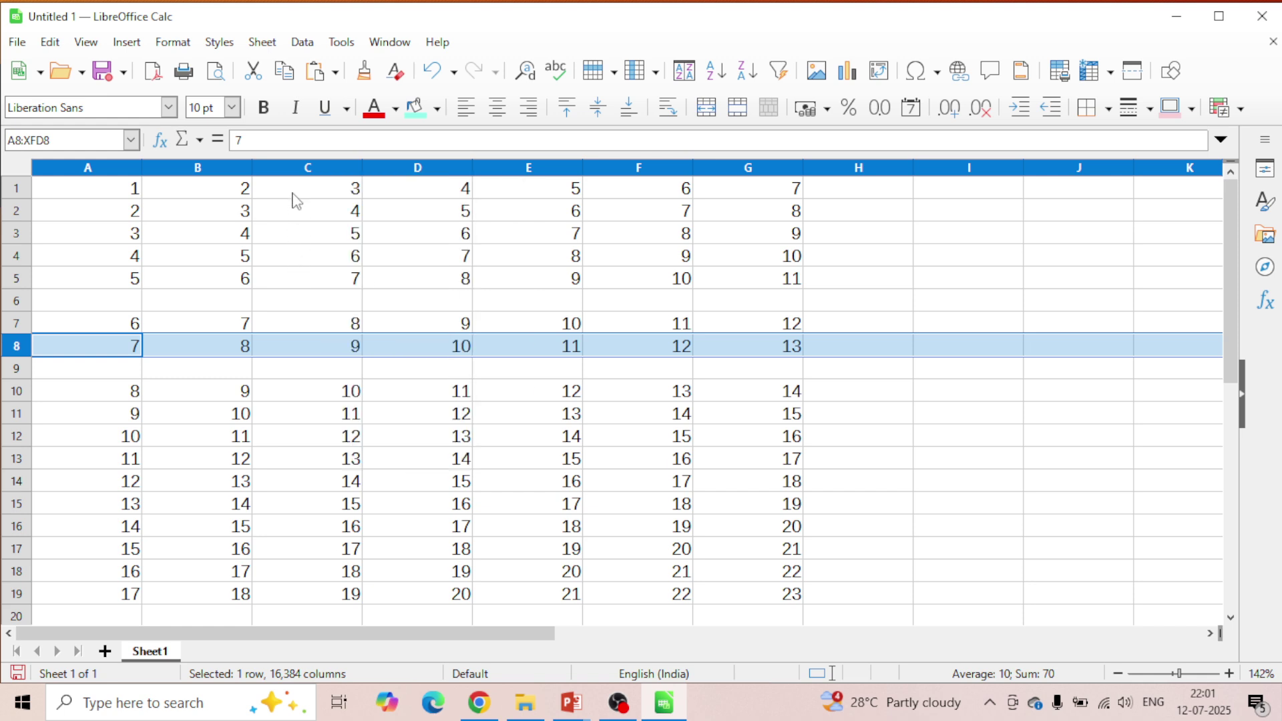
left_click(311, 169)
right_click(310, 169)
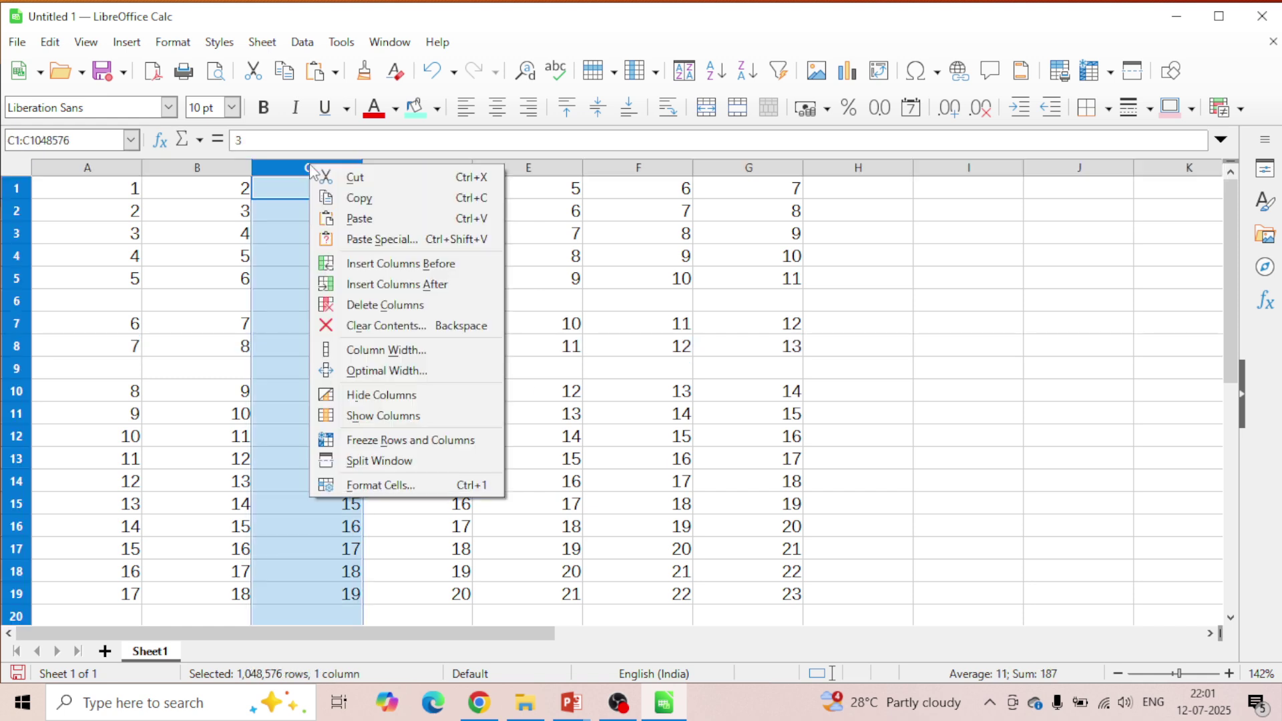
left_click(389, 263)
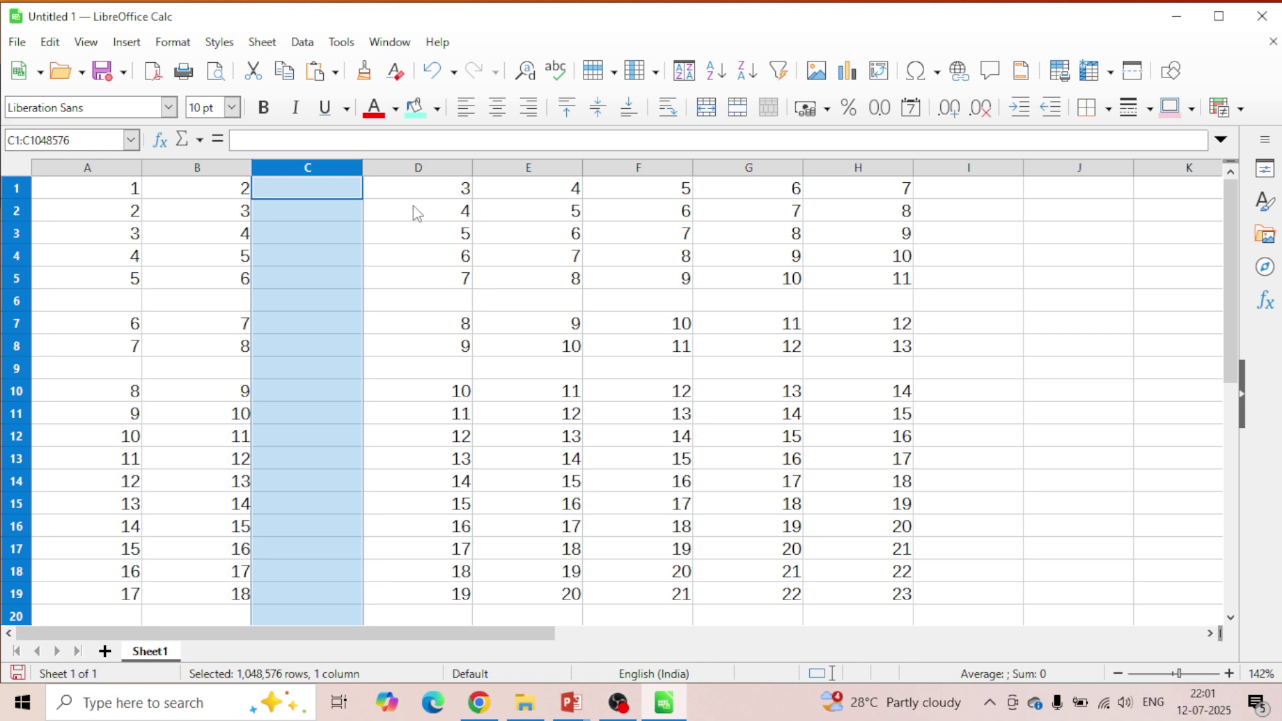
right_click(436, 172)
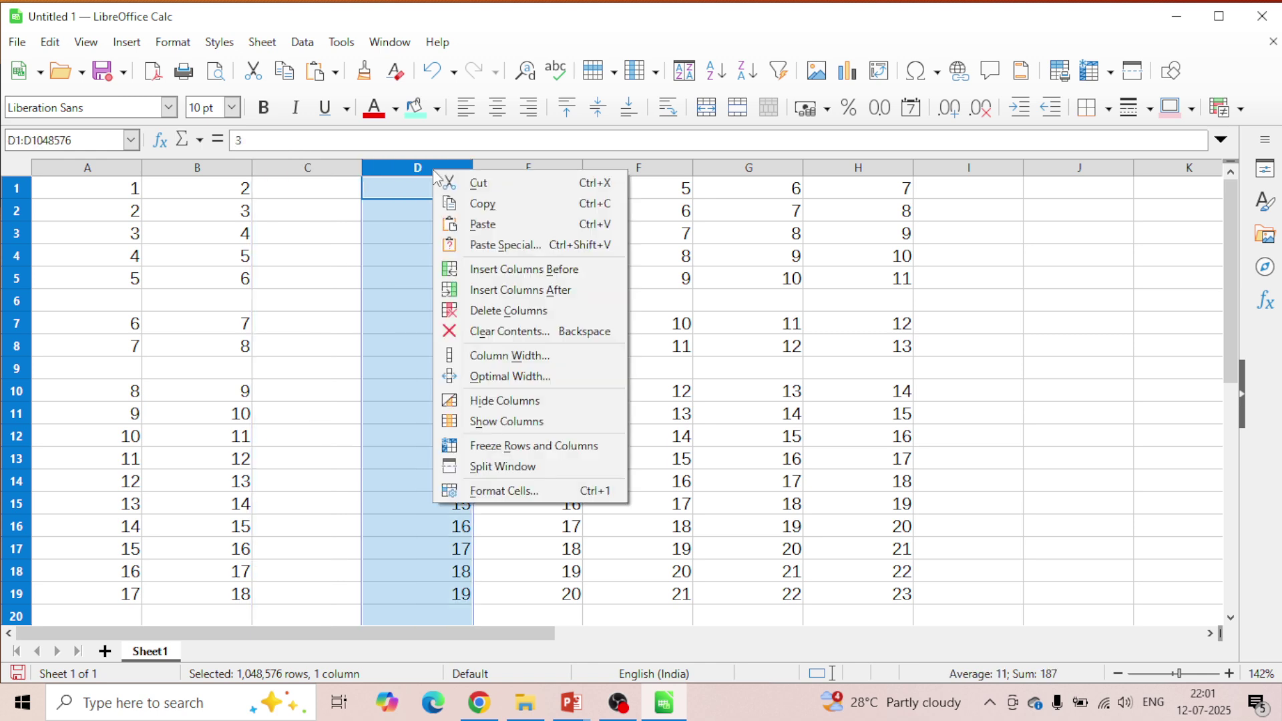
left_click(539, 293)
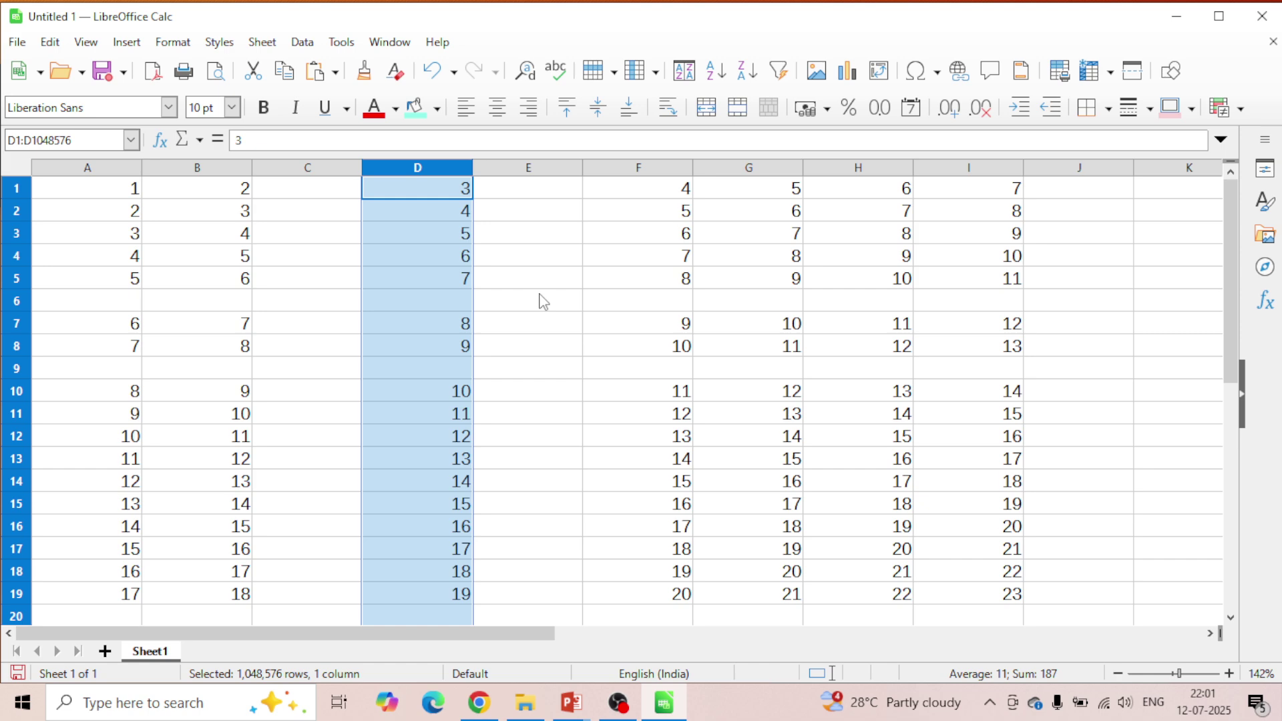
Undo the two column insertions and the two row insertions.
key("ctrl+z")
key("ctrl+z")
key("ctrl+z")
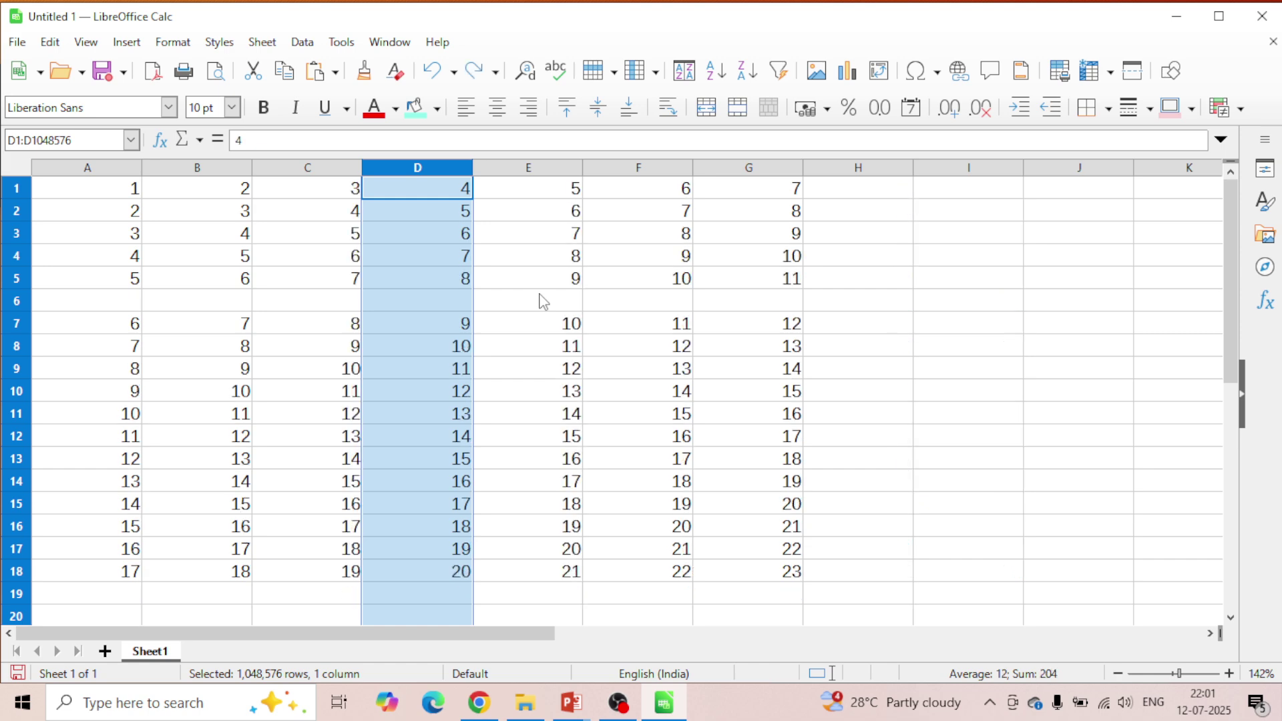
key("ctrl+z")
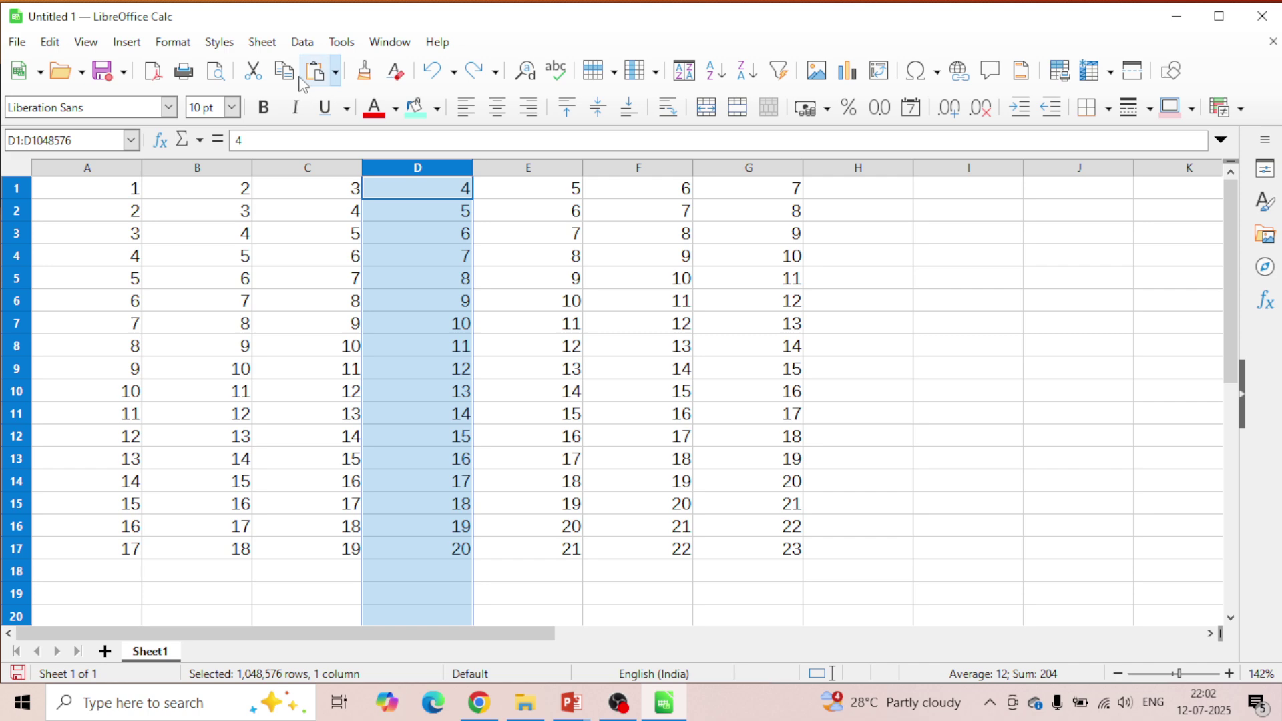
Insert cells at the selected column D with the Insert Cells command and undo the insertion.
left_click(261, 42)
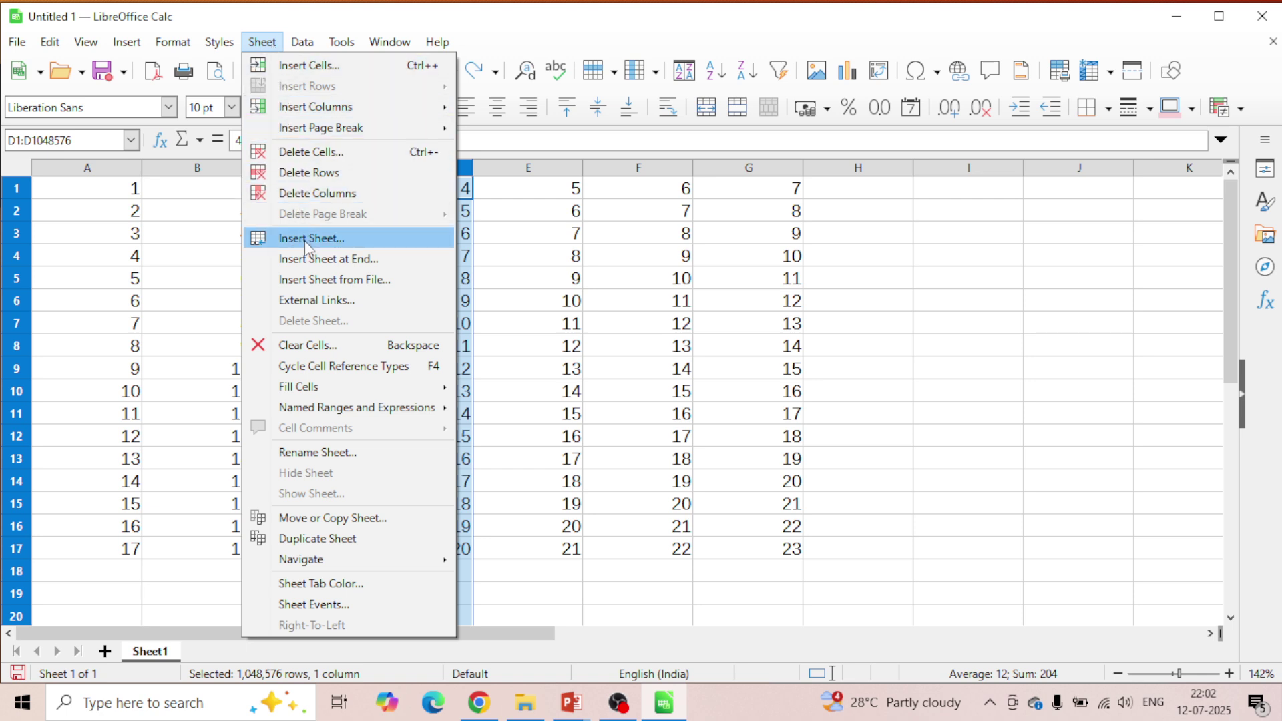
left_click(358, 65)
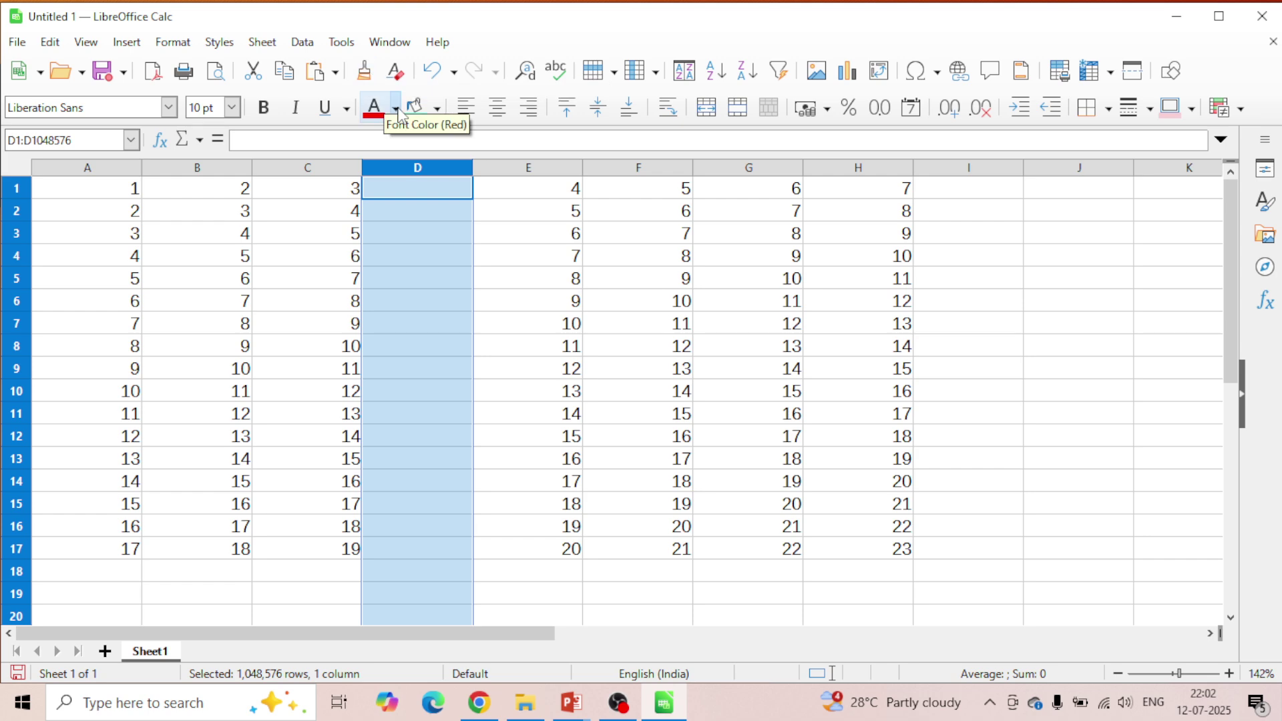
key("ctrl+z")
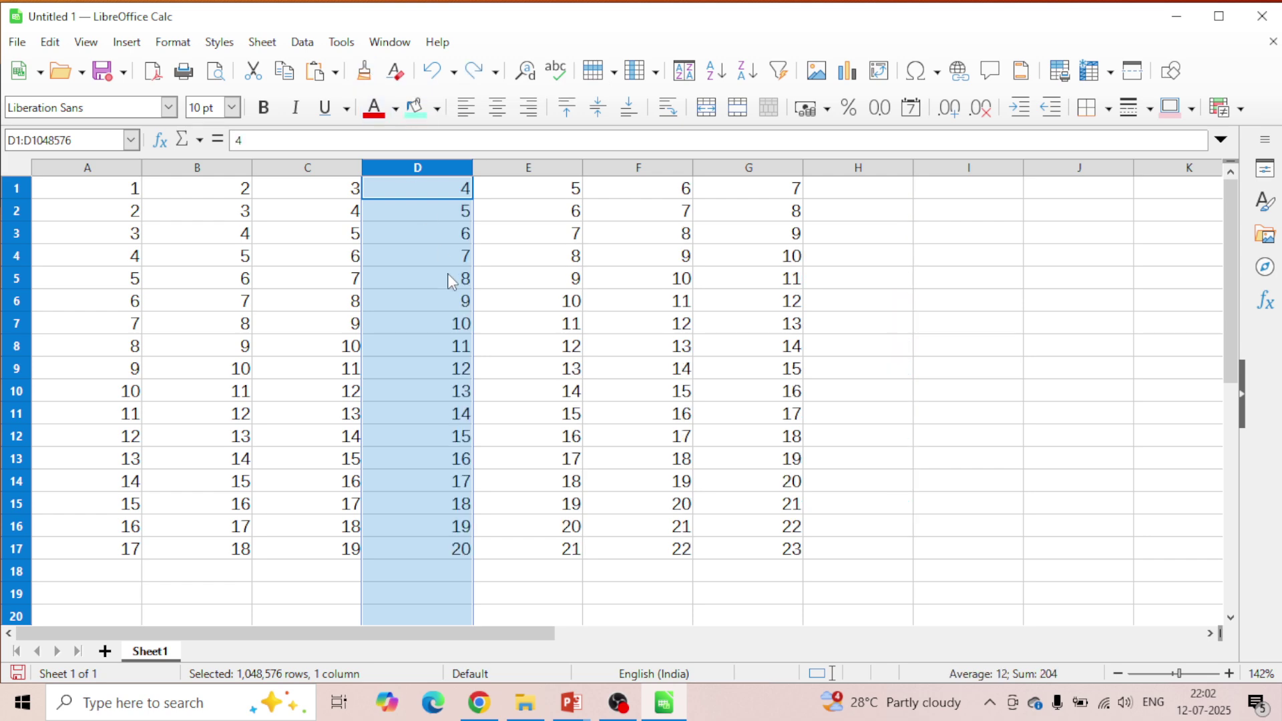
Insert a blank row above row 4 from cell C4.
left_click(298, 255)
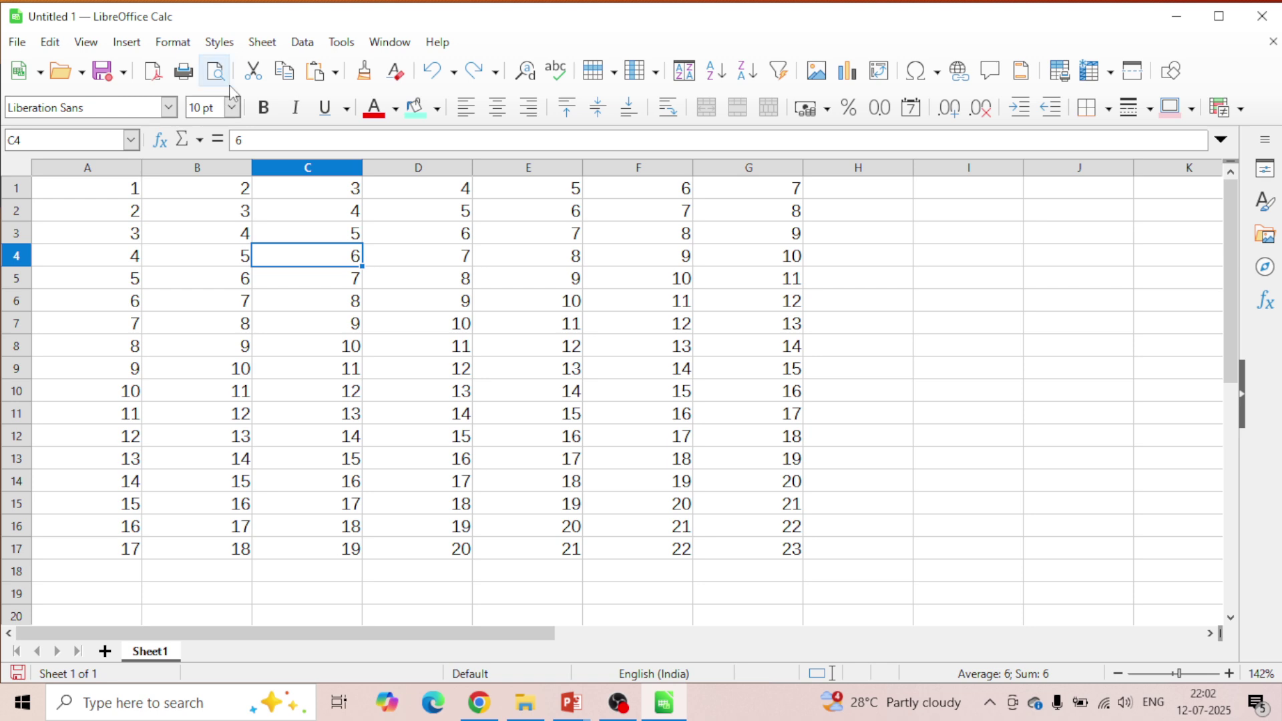
left_click(248, 43)
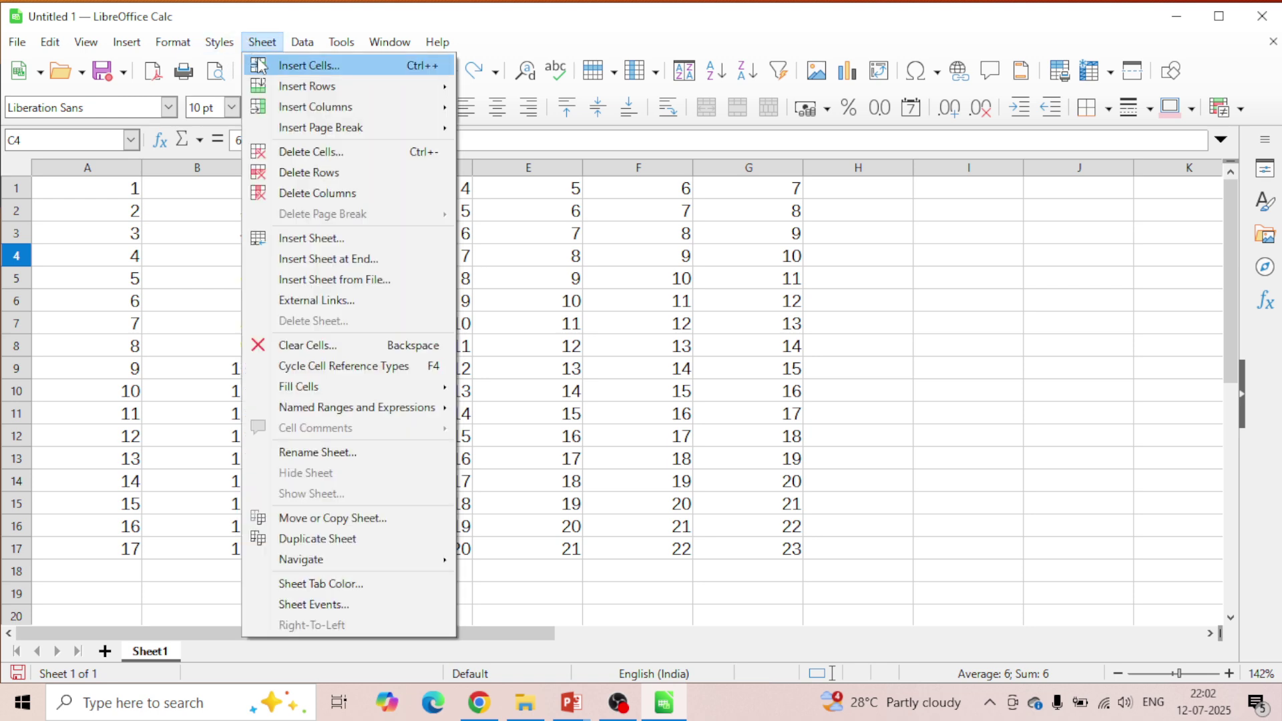
mouse_move(306, 94)
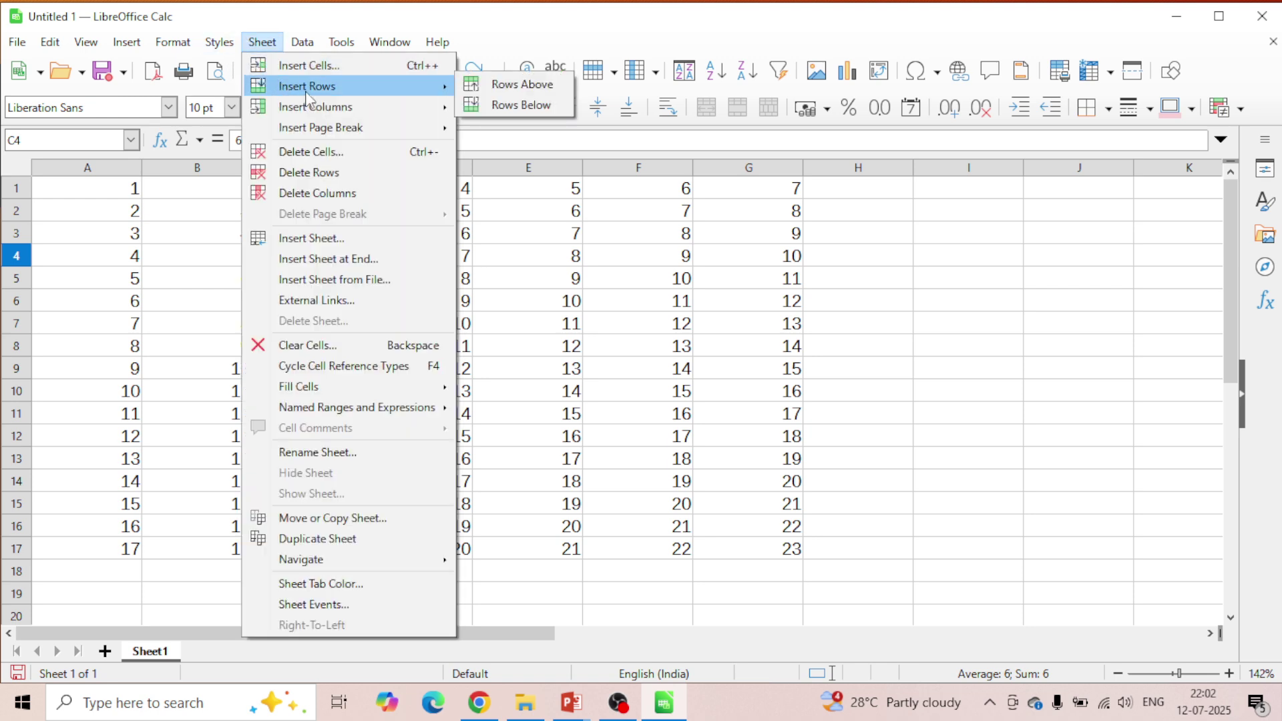
left_click(497, 85)
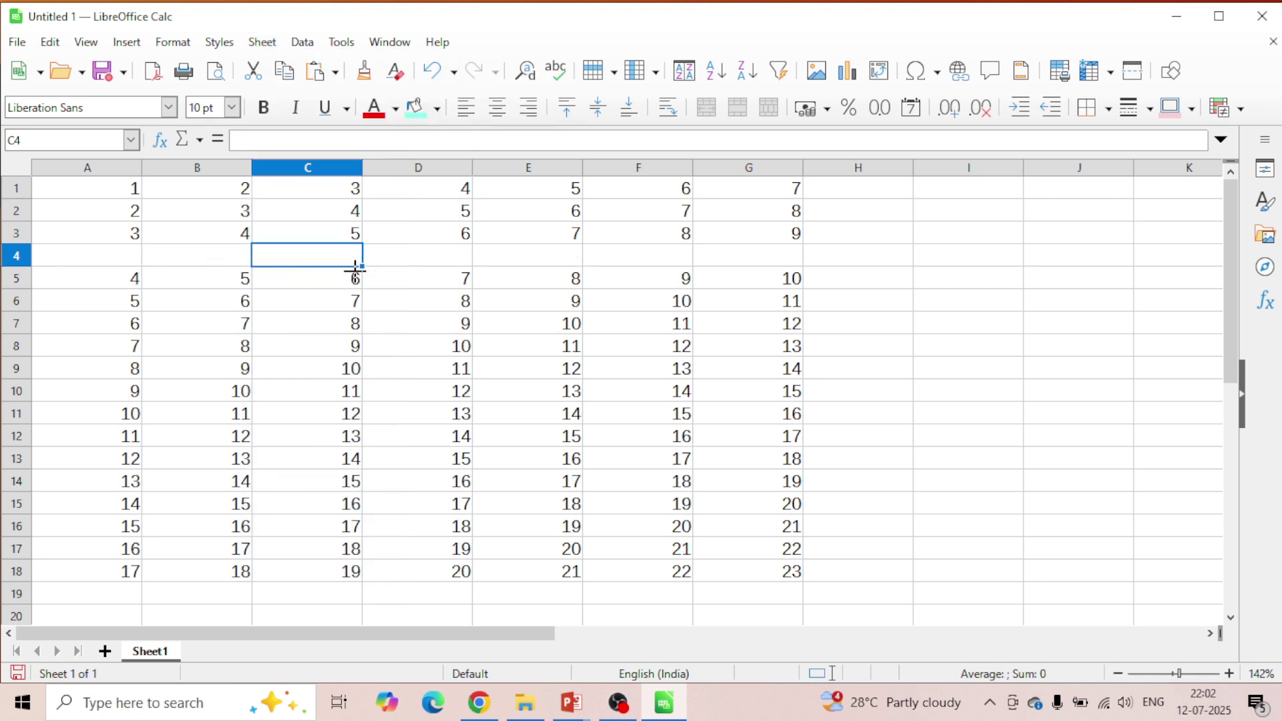
Insert a blank row below row 5 and undo the last two row insertions.
left_click(16, 278)
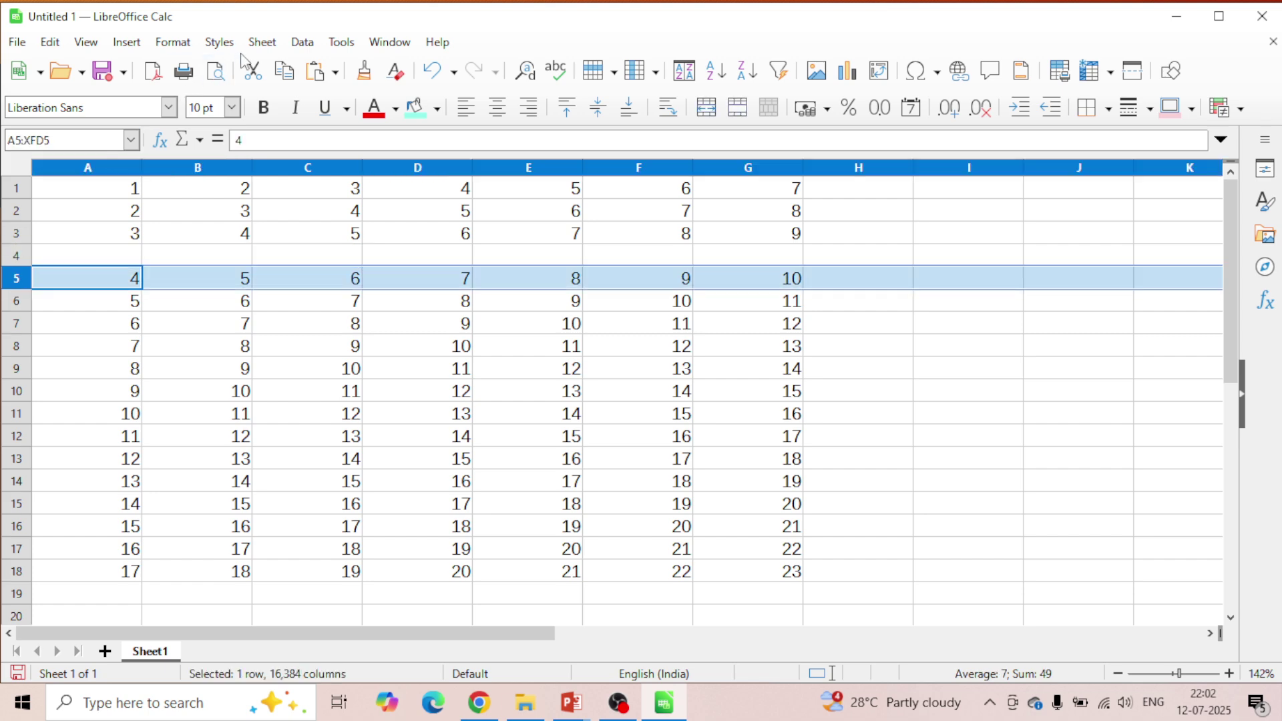
left_click(262, 41)
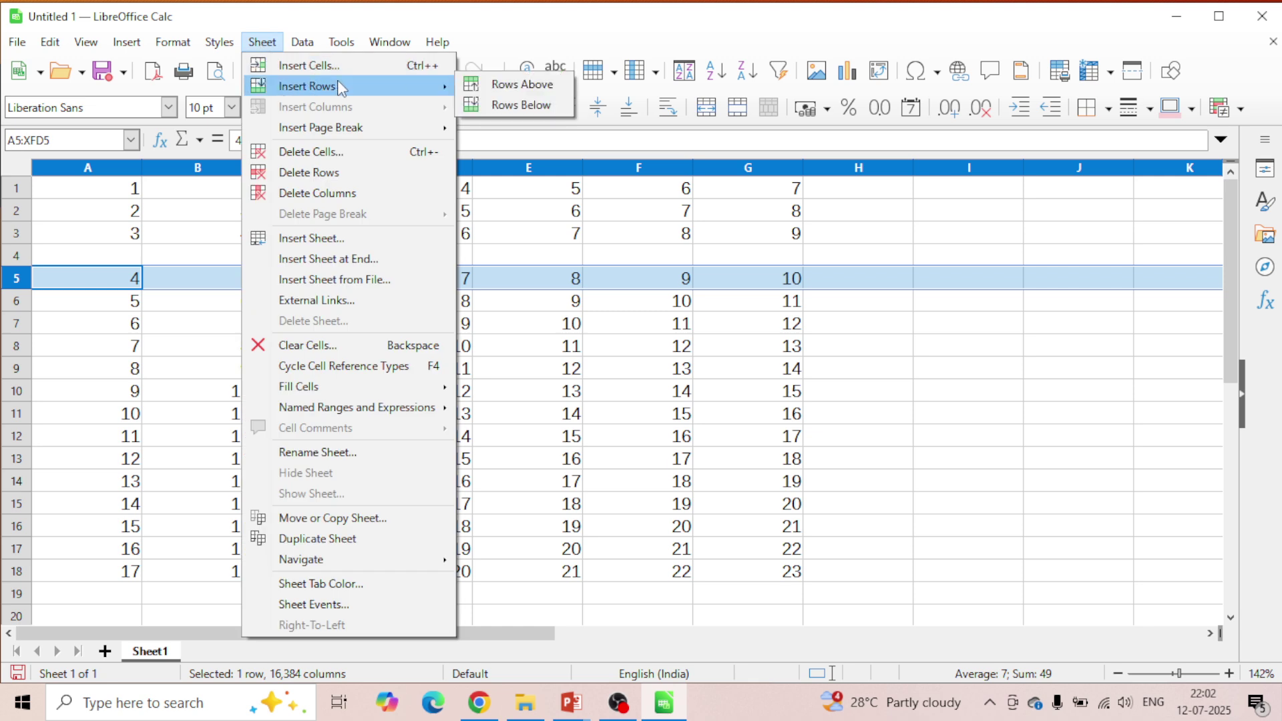
left_click(516, 104)
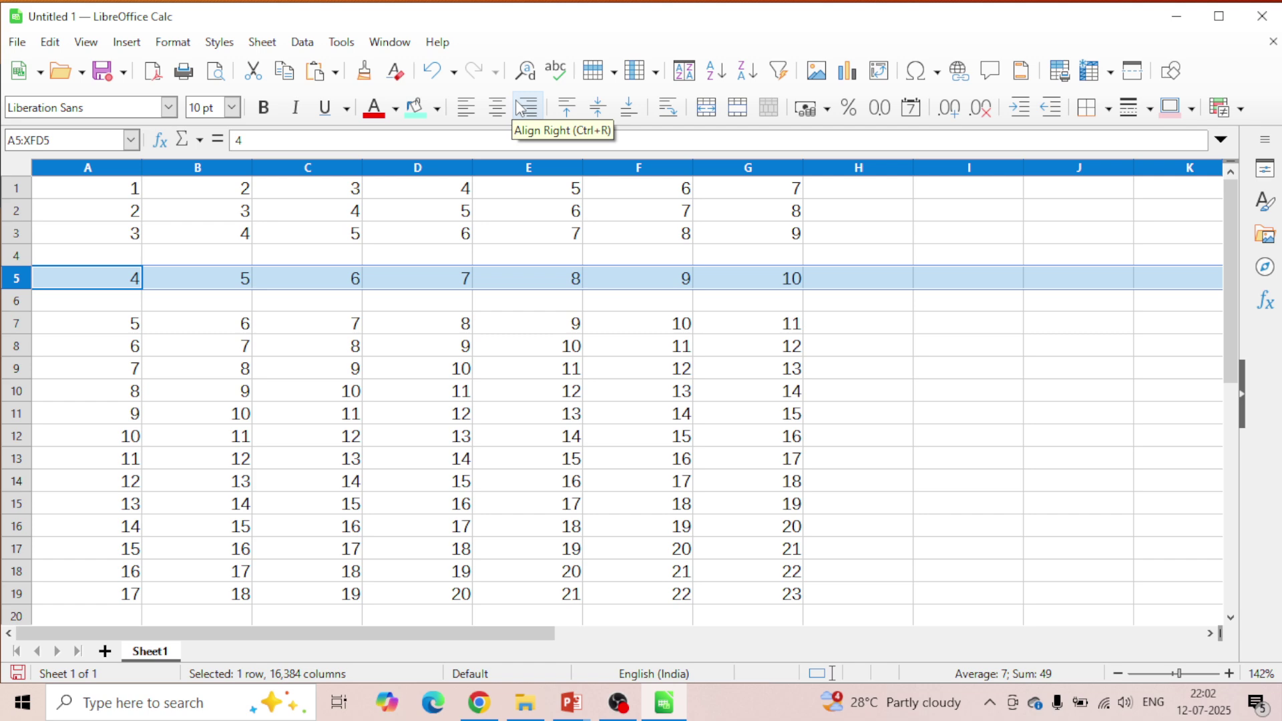
key("ctrl+z")
key("ctrl+z")
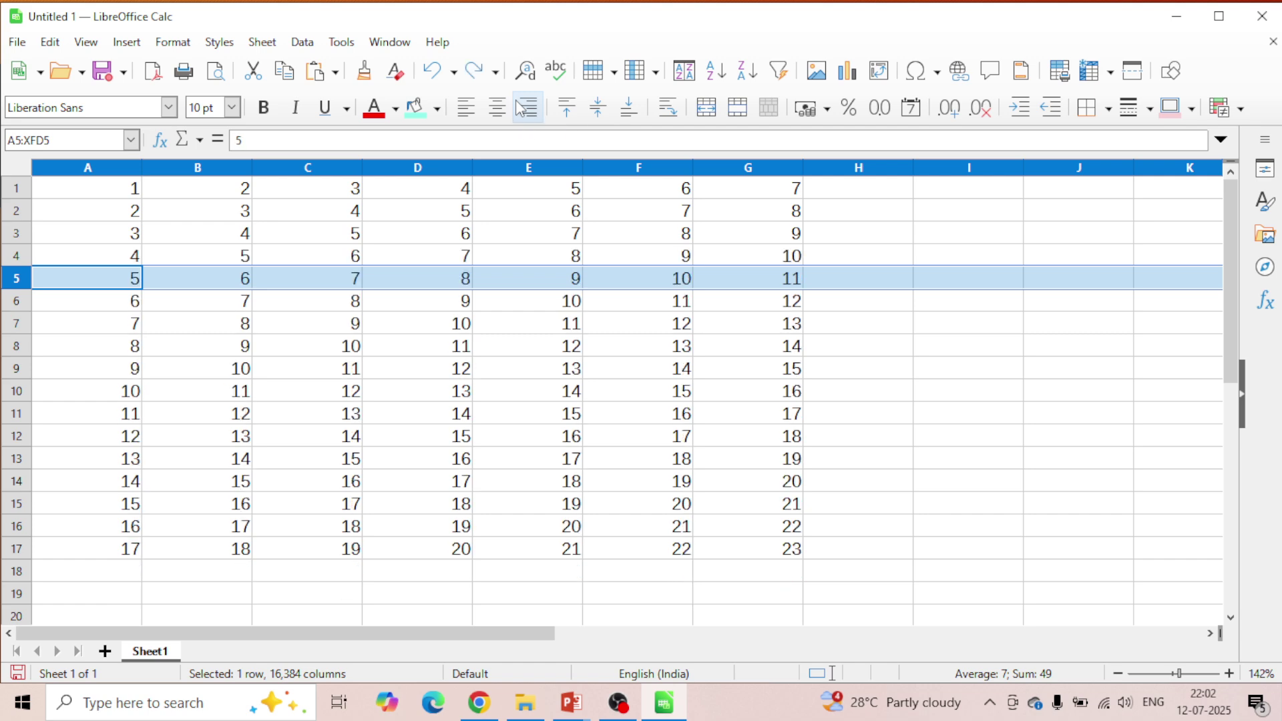
Insert a blank column before column D and undo the insertion.
right_click(429, 173)
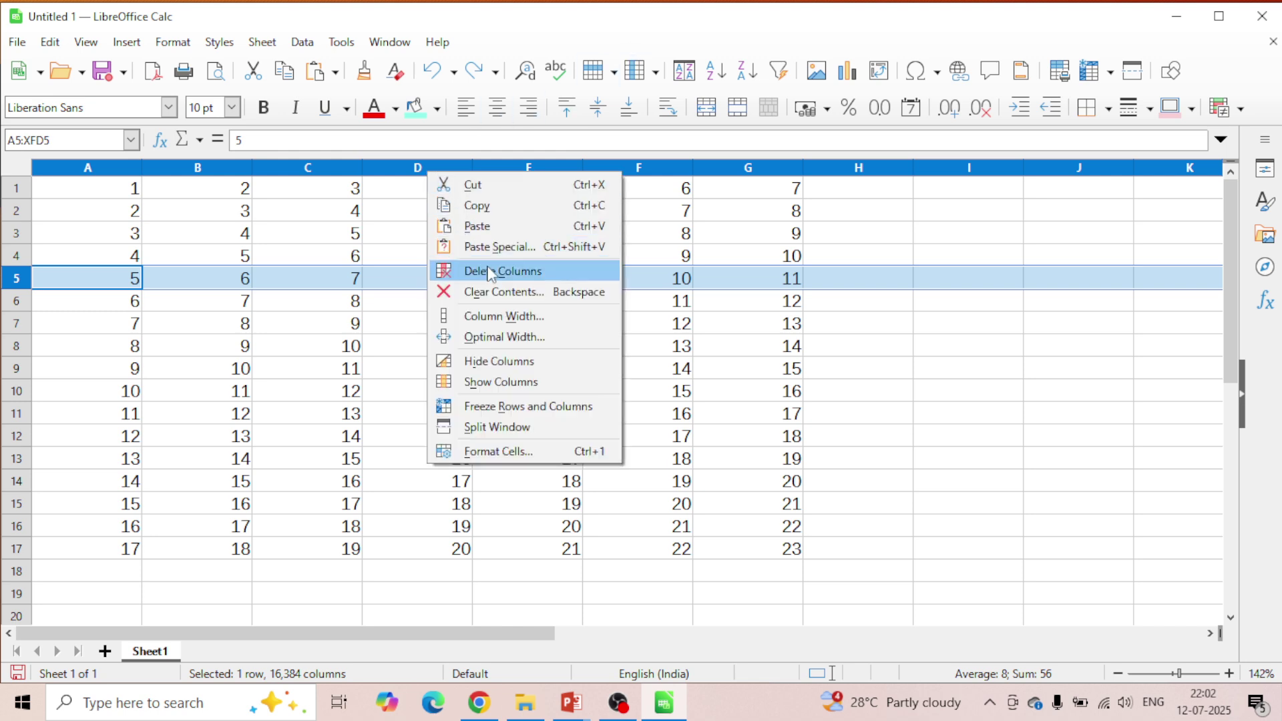
right_click(398, 170)
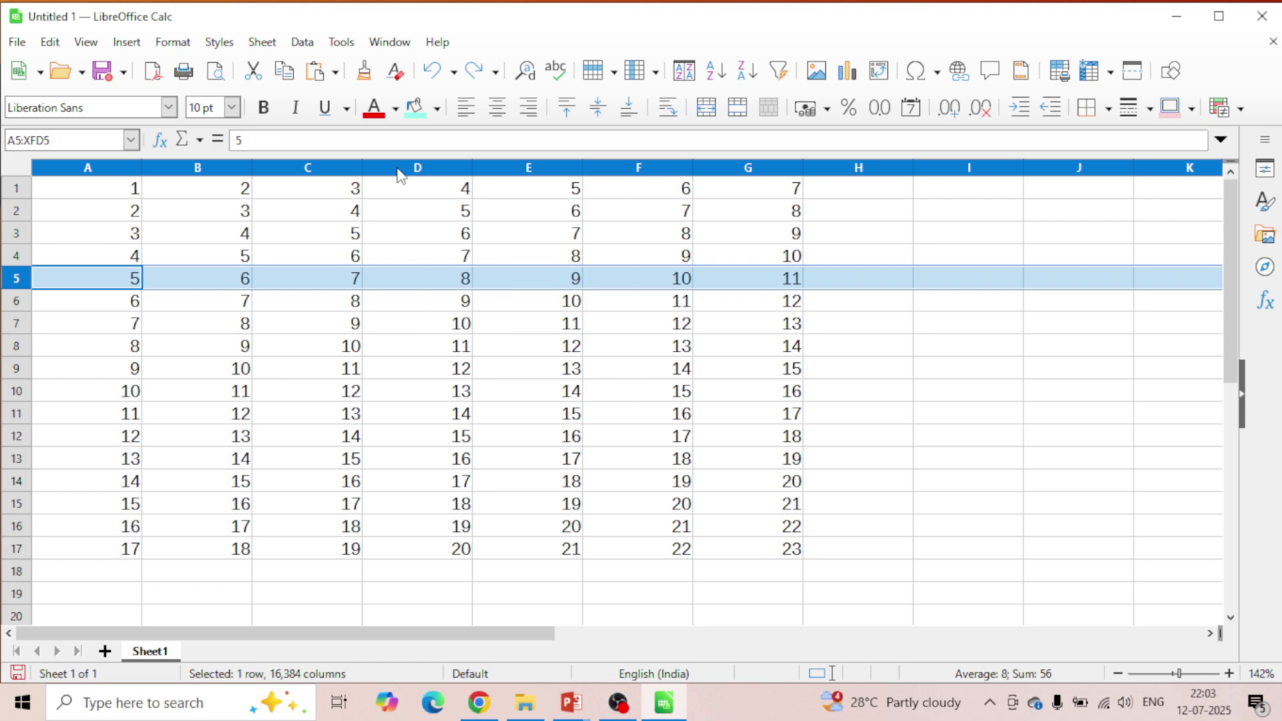
left_click(398, 171)
left_click(398, 168)
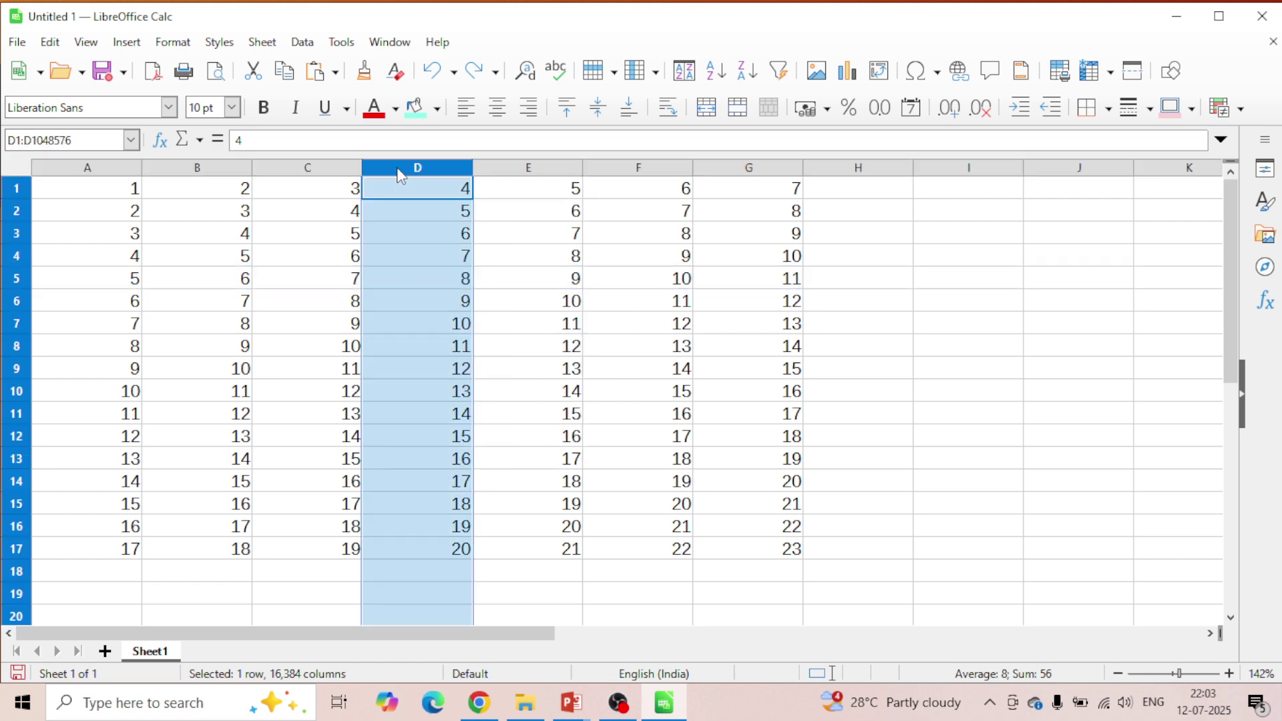
left_click(262, 42)
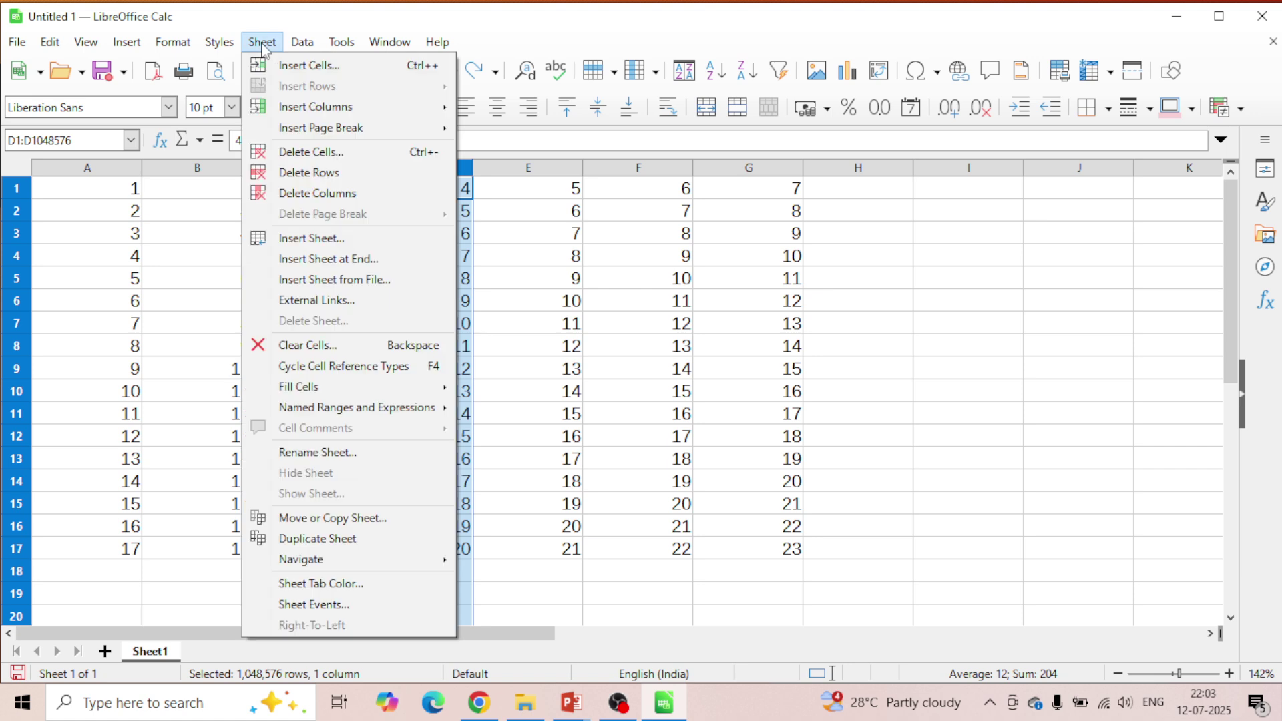
mouse_move(337, 109)
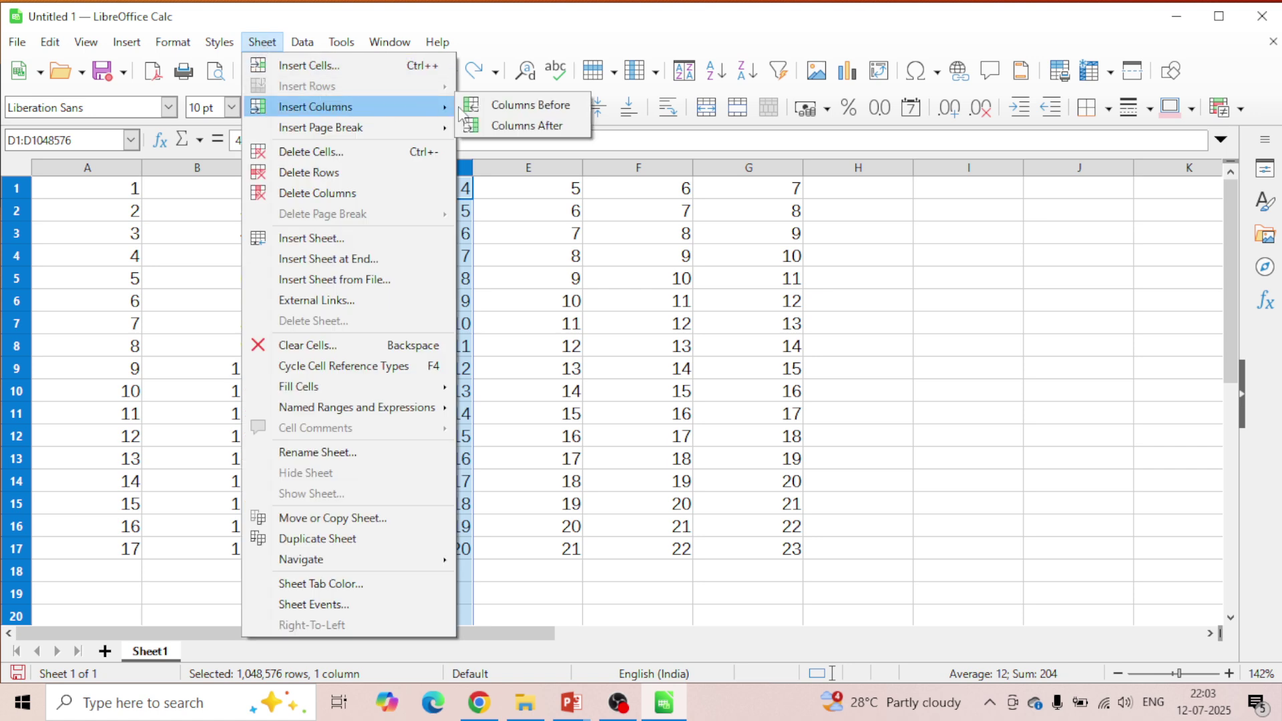
left_click(499, 107)
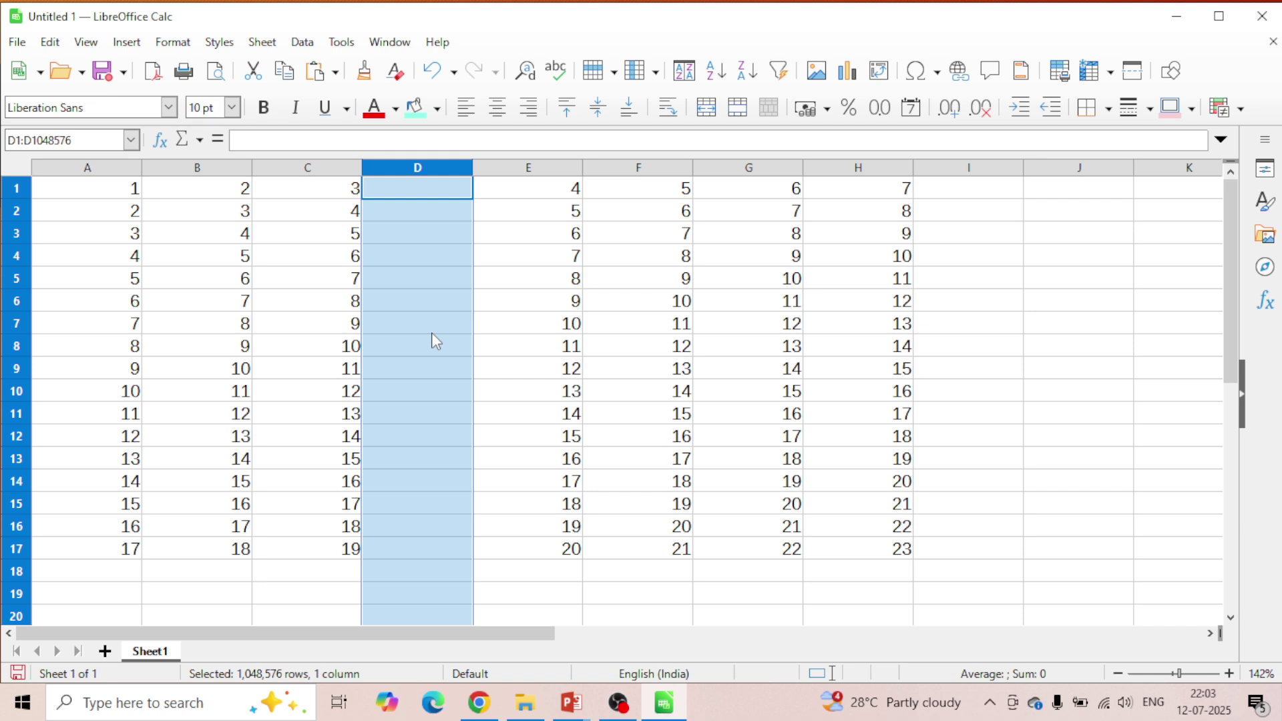
key("ctrl+z")
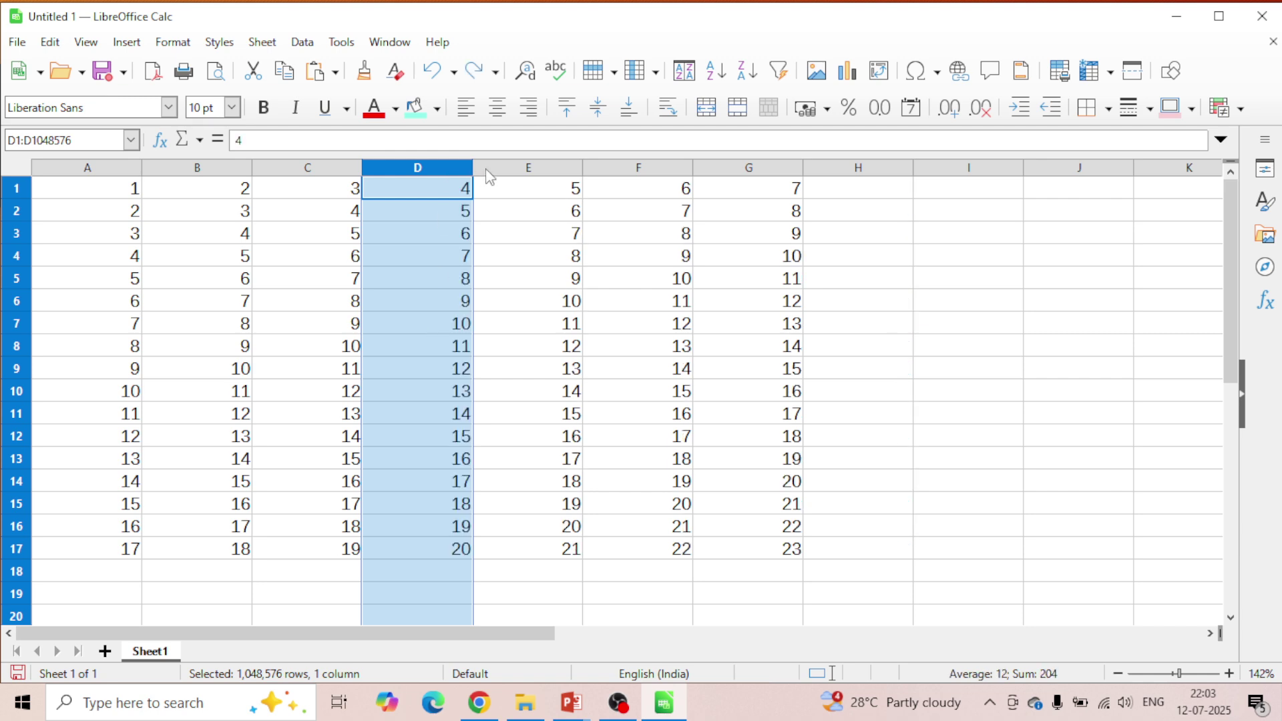
Insert a blank column after column D and undo the insertion.
right_click(429, 167)
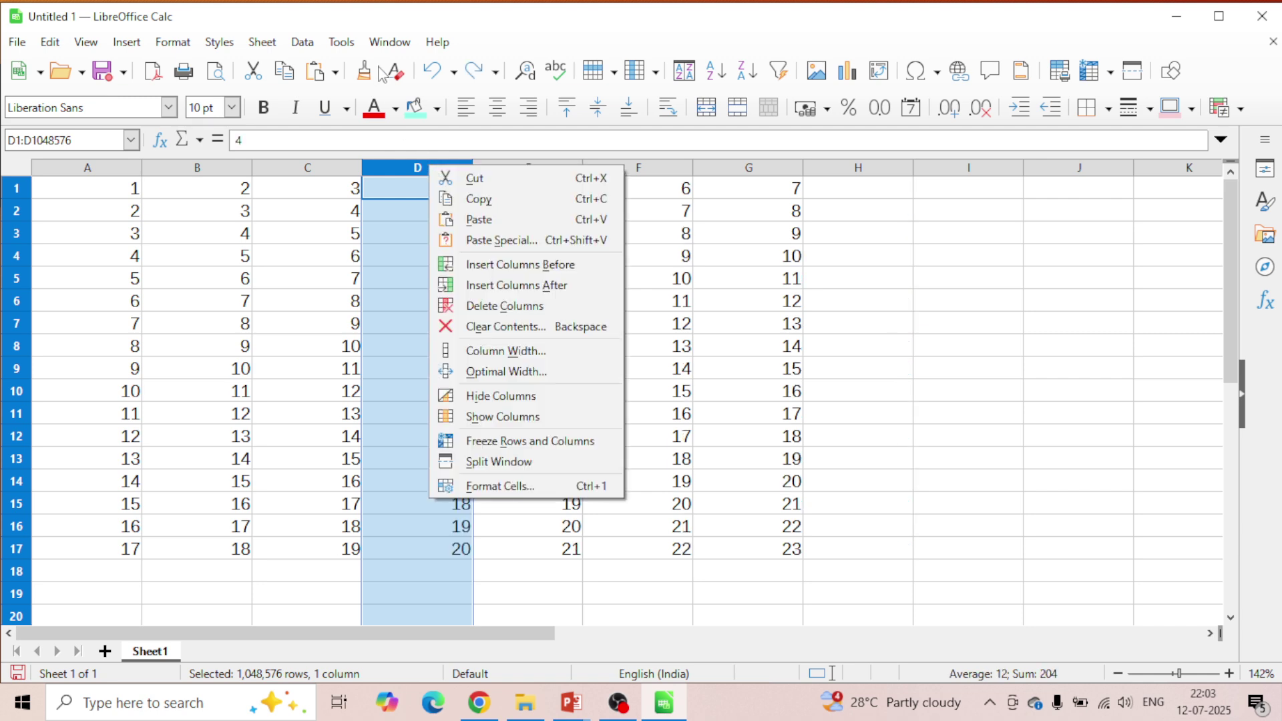
left_click(261, 45)
left_click(262, 43)
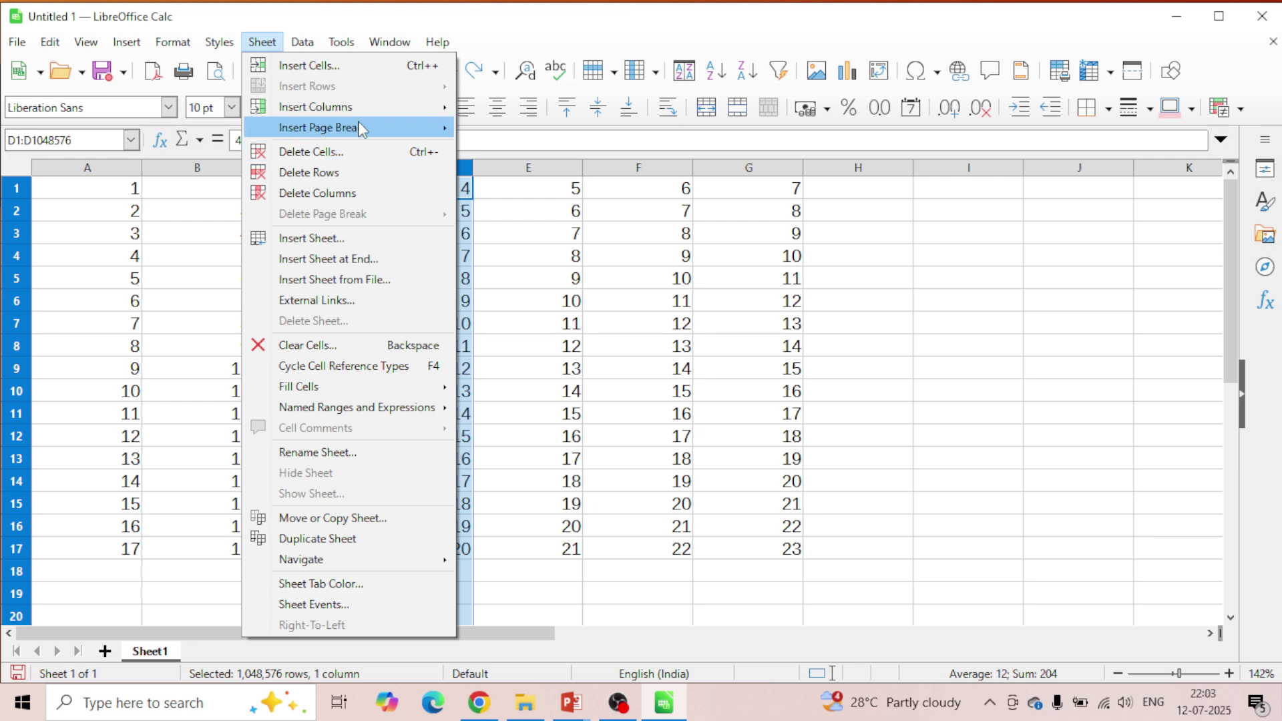
left_click(542, 176)
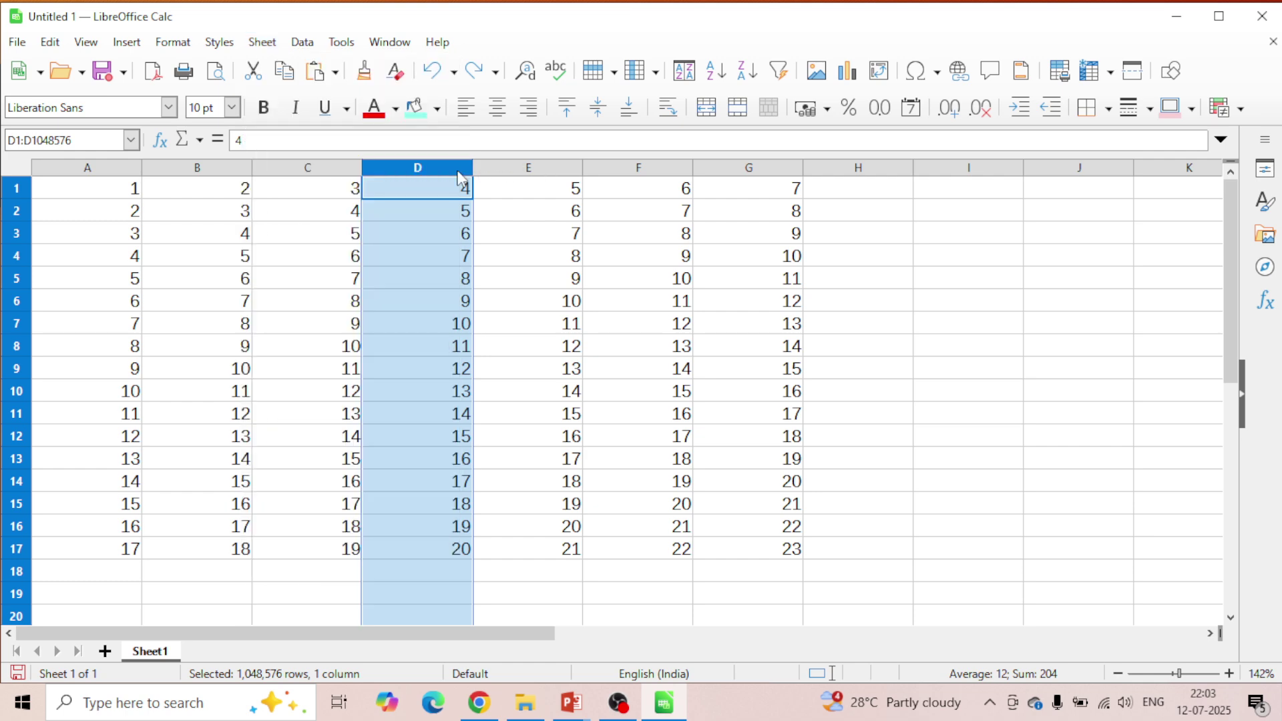
left_click(262, 43)
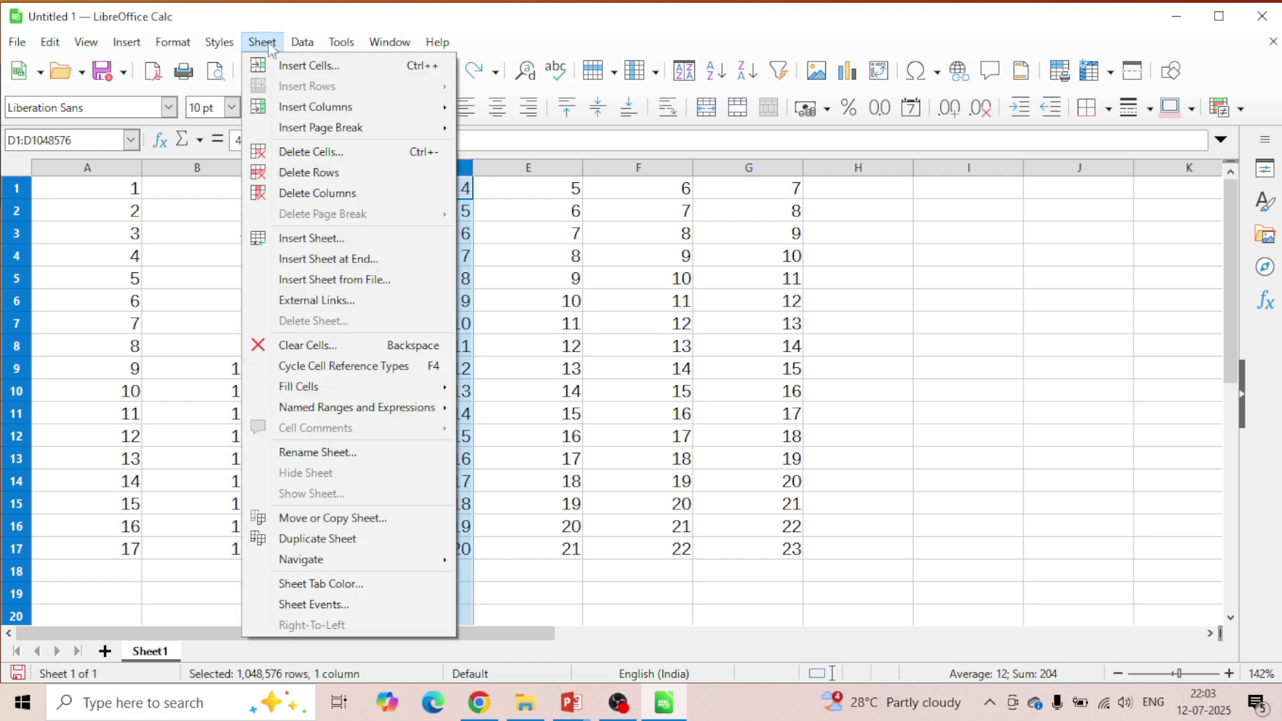
mouse_move(289, 108)
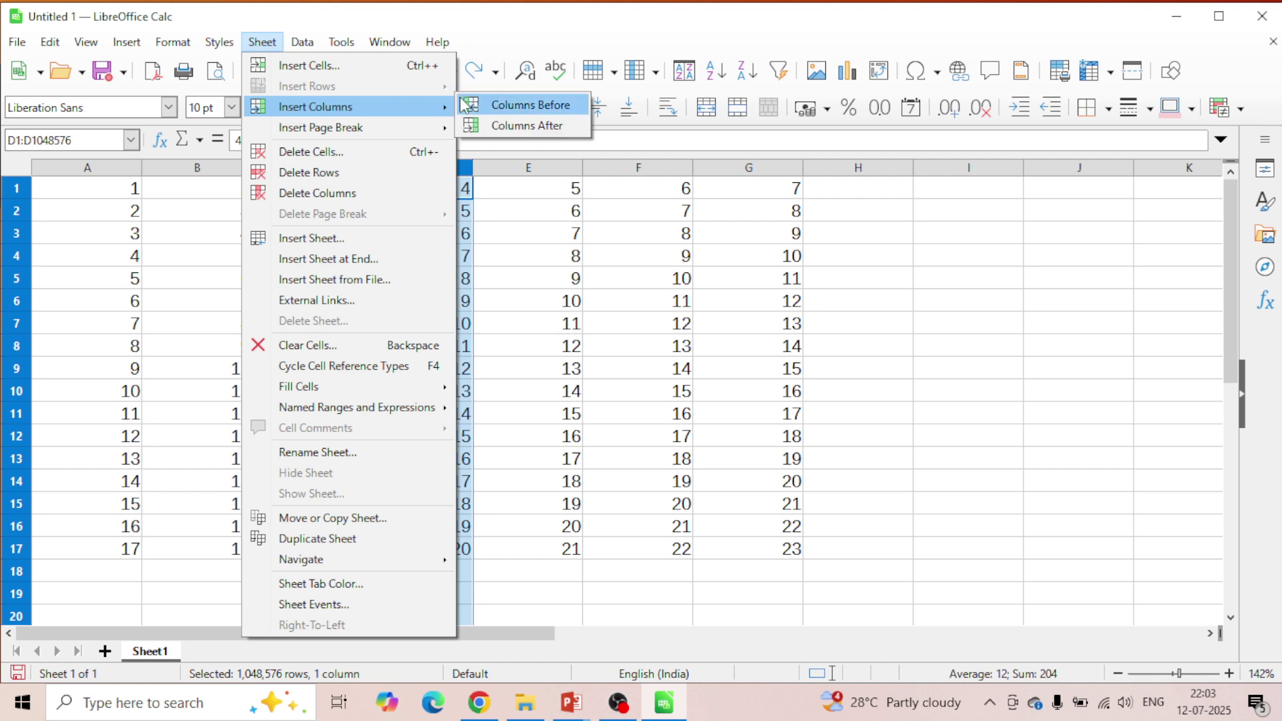
left_click(512, 127)
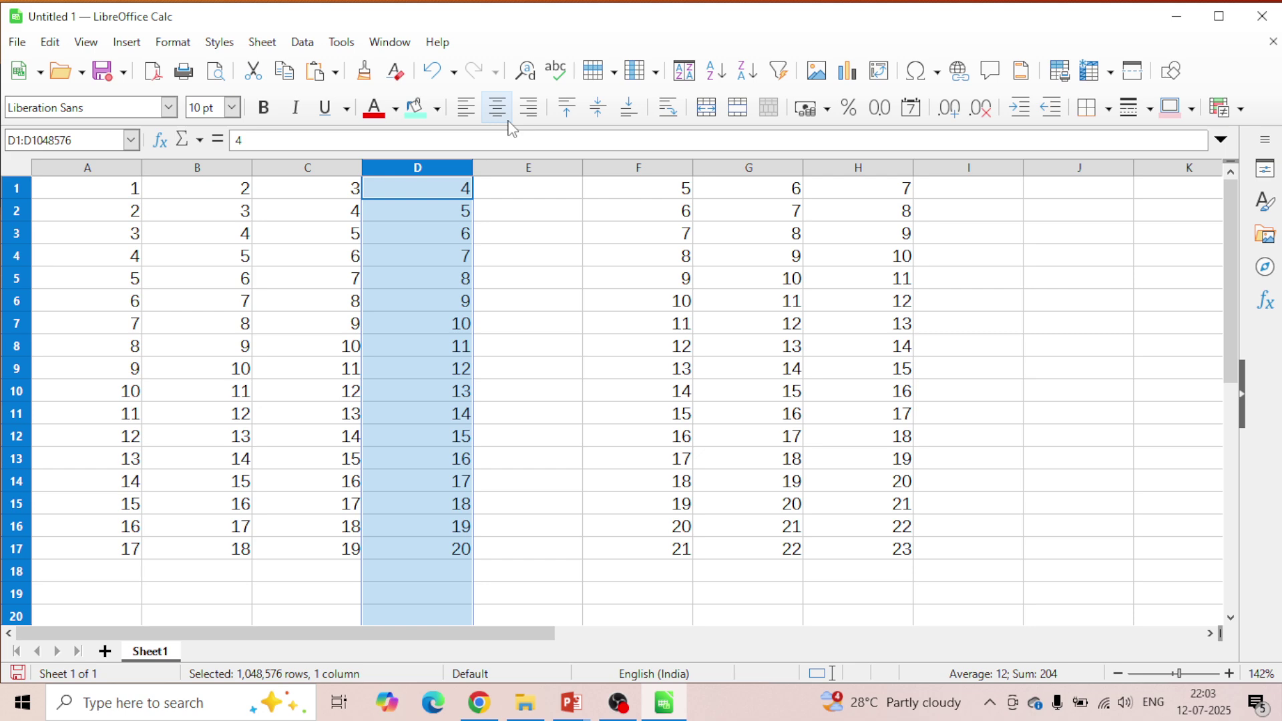
key("ctrl+z")
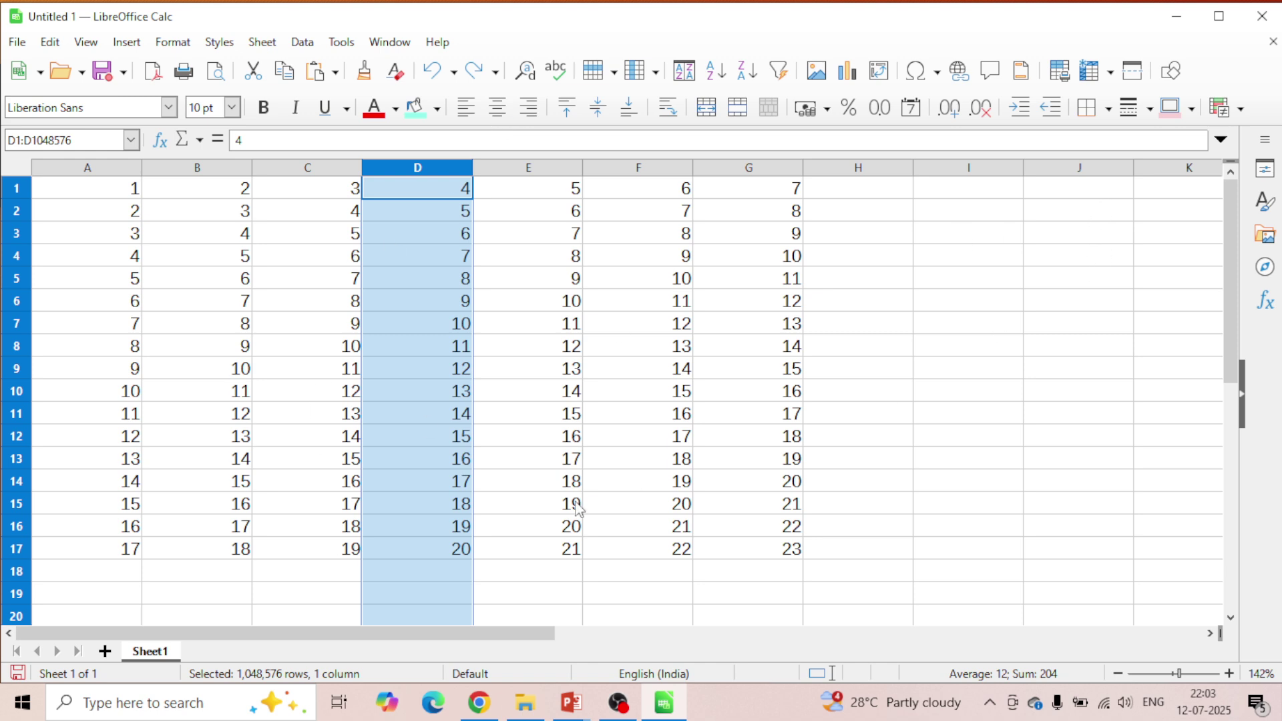
left_click_drag(438, 633, 1207, 628)
left_click_drag(1085, 637, 292, 645)
left_click(262, 44)
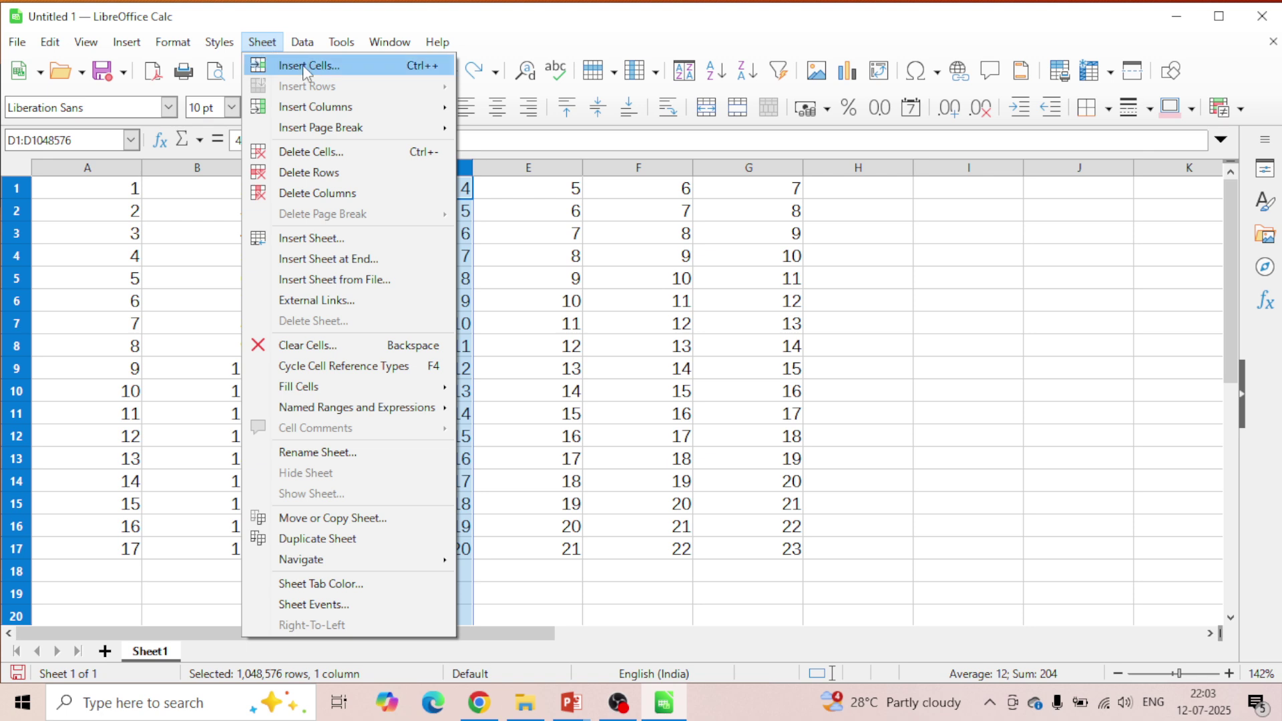
left_click(668, 357)
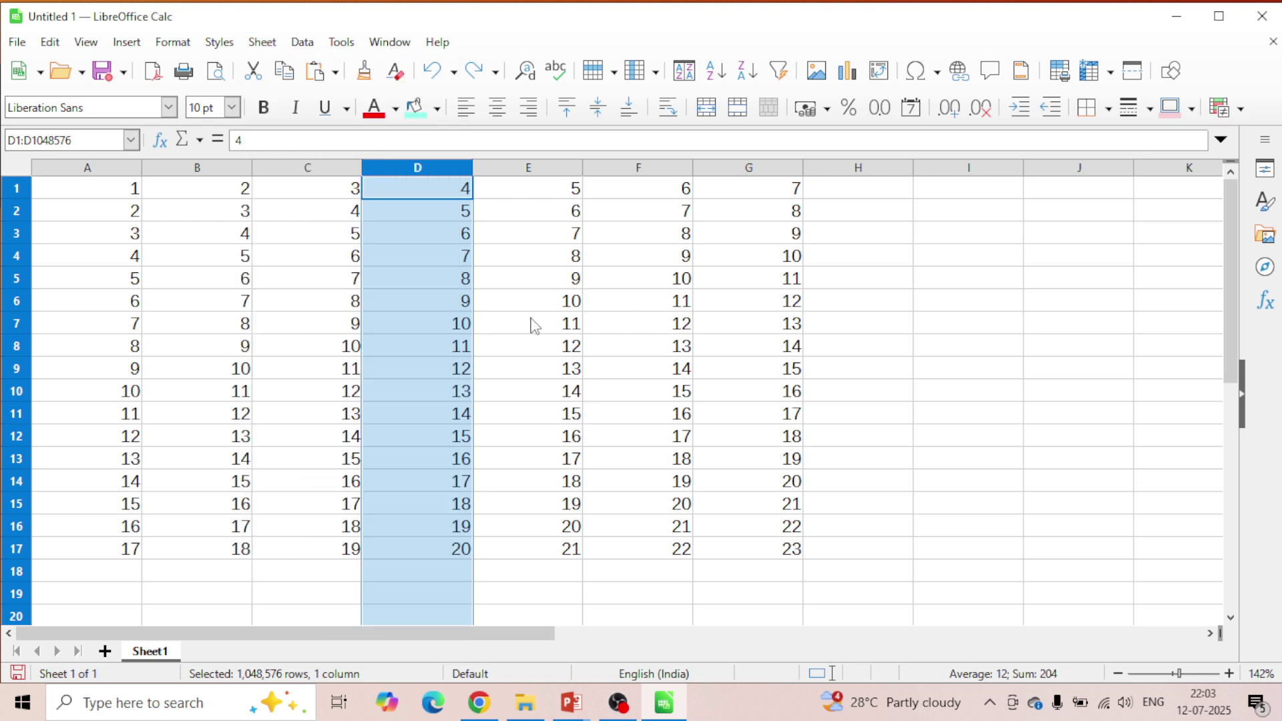
Insert a blank cell at C6 with the Insert Cells command, shifting the existing cells down.
left_click(306, 304)
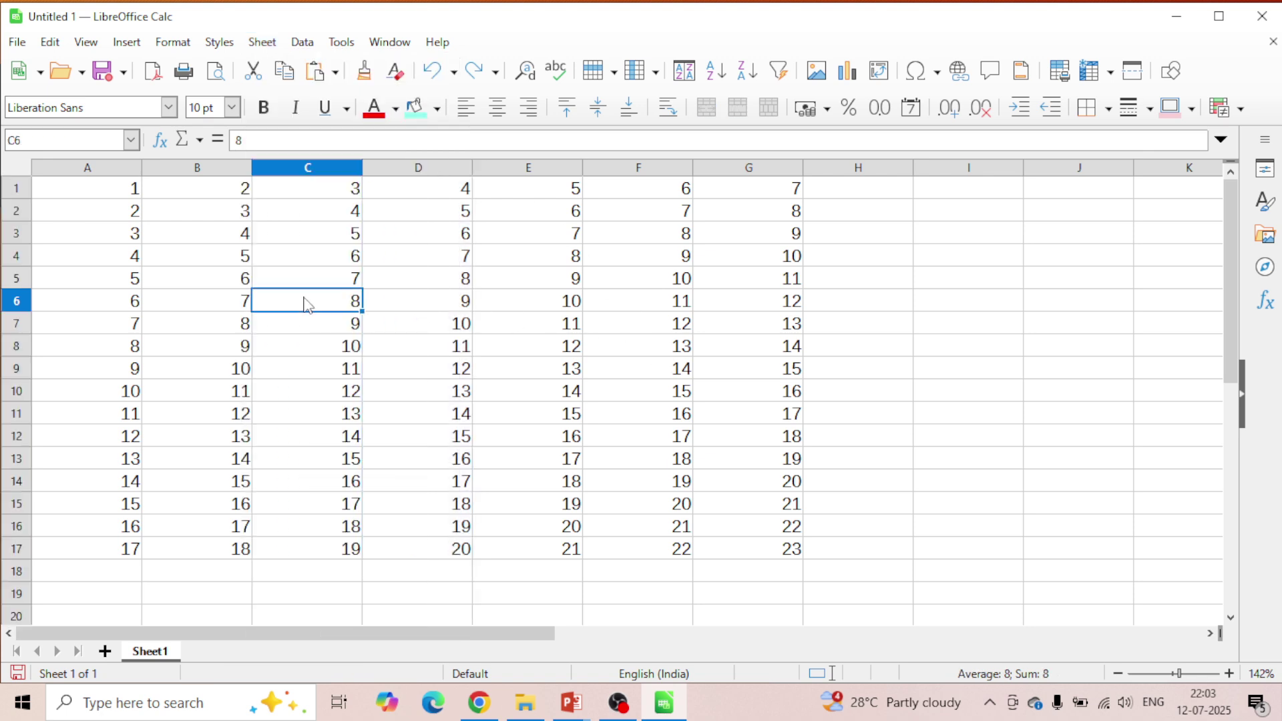
left_click(263, 43)
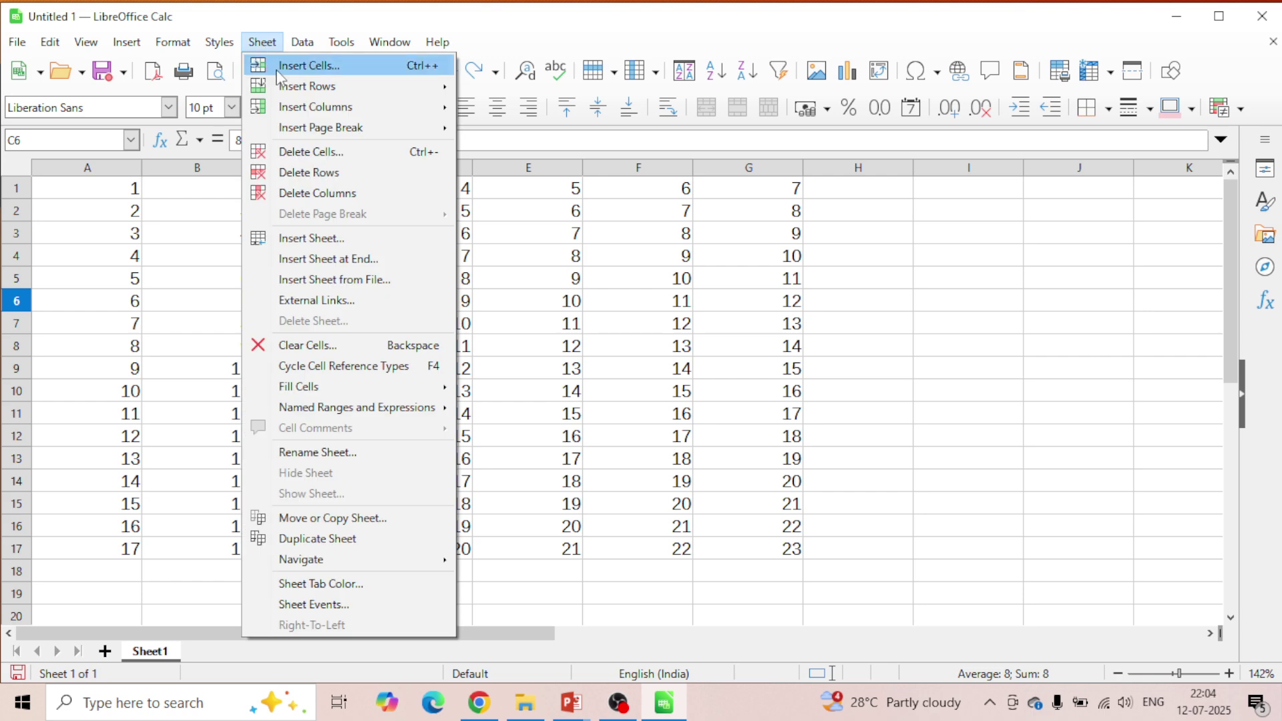
left_click(277, 70)
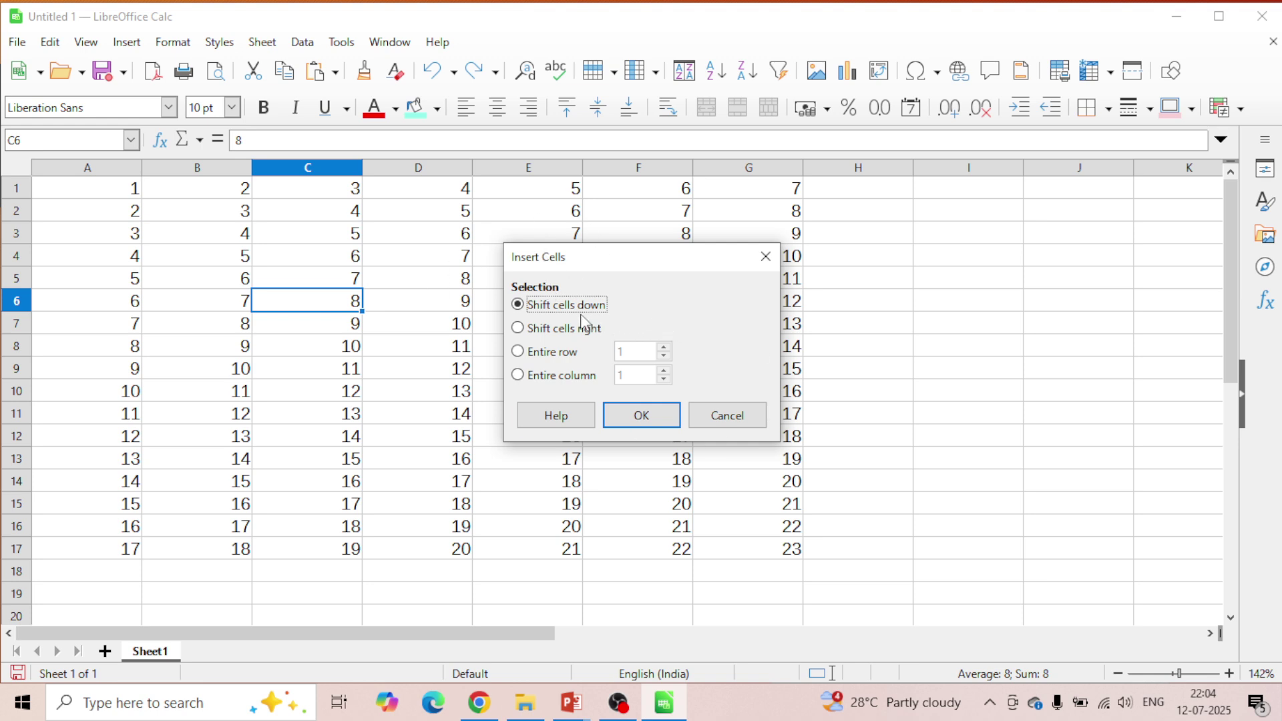
left_click(621, 415)
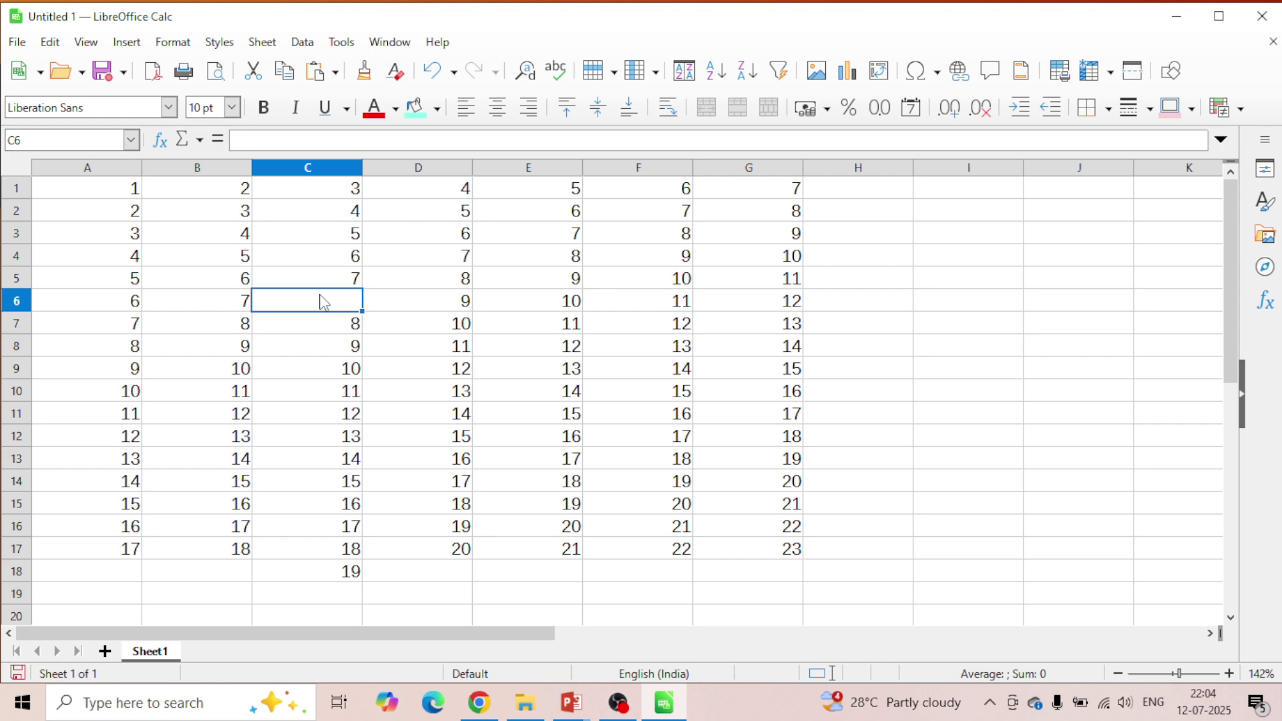
Insert a blank cell at D6 with the Insert Cells command, shifting the existing cells right.
left_click(446, 310)
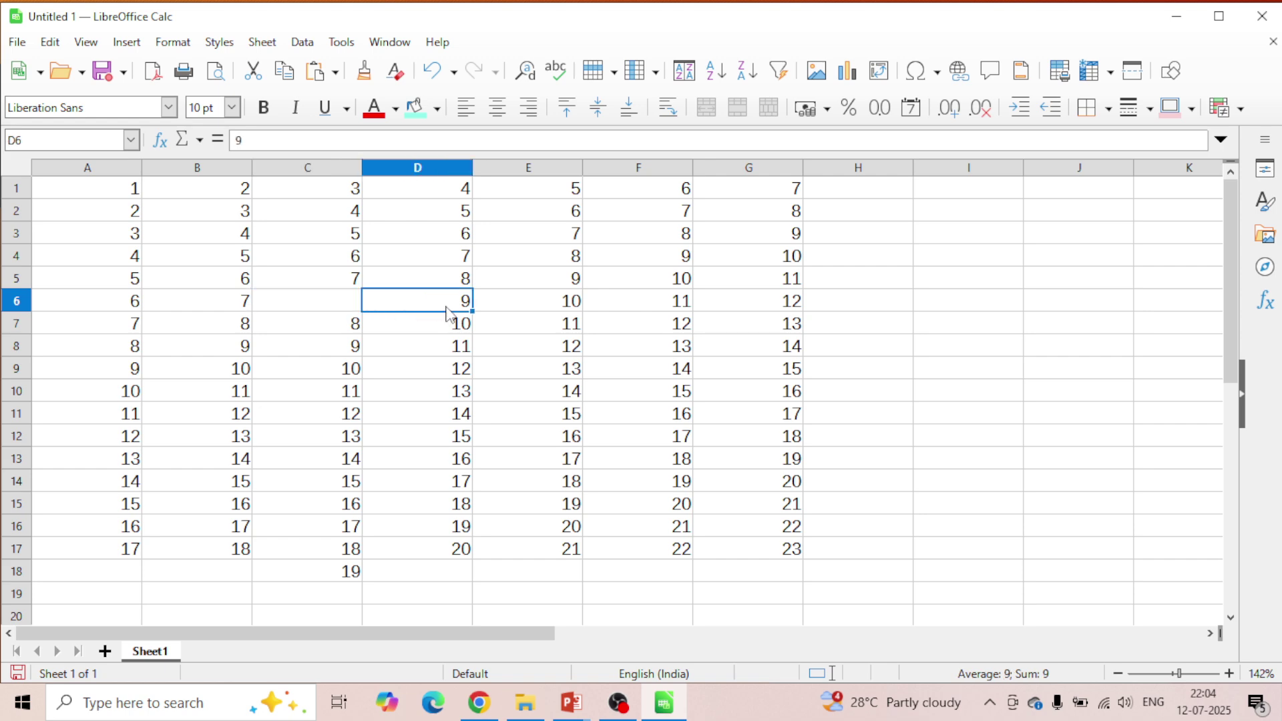
right_click(448, 310)
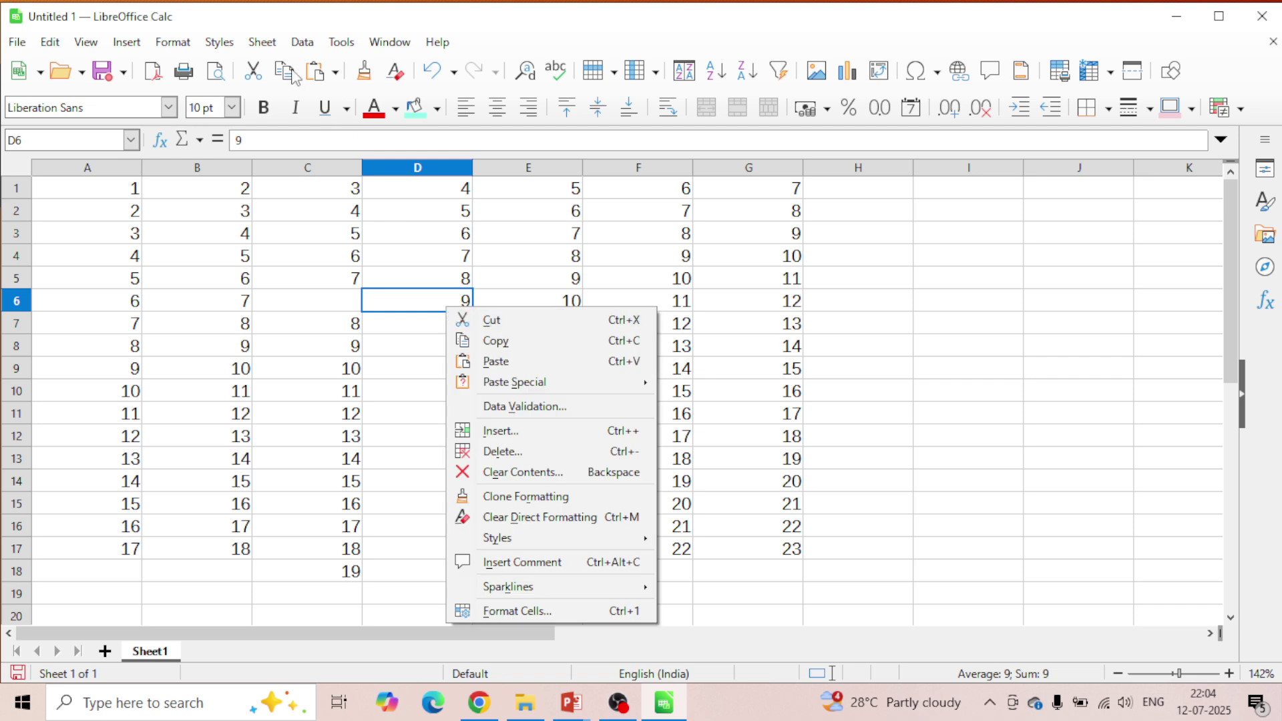
left_click(272, 47)
left_click(271, 45)
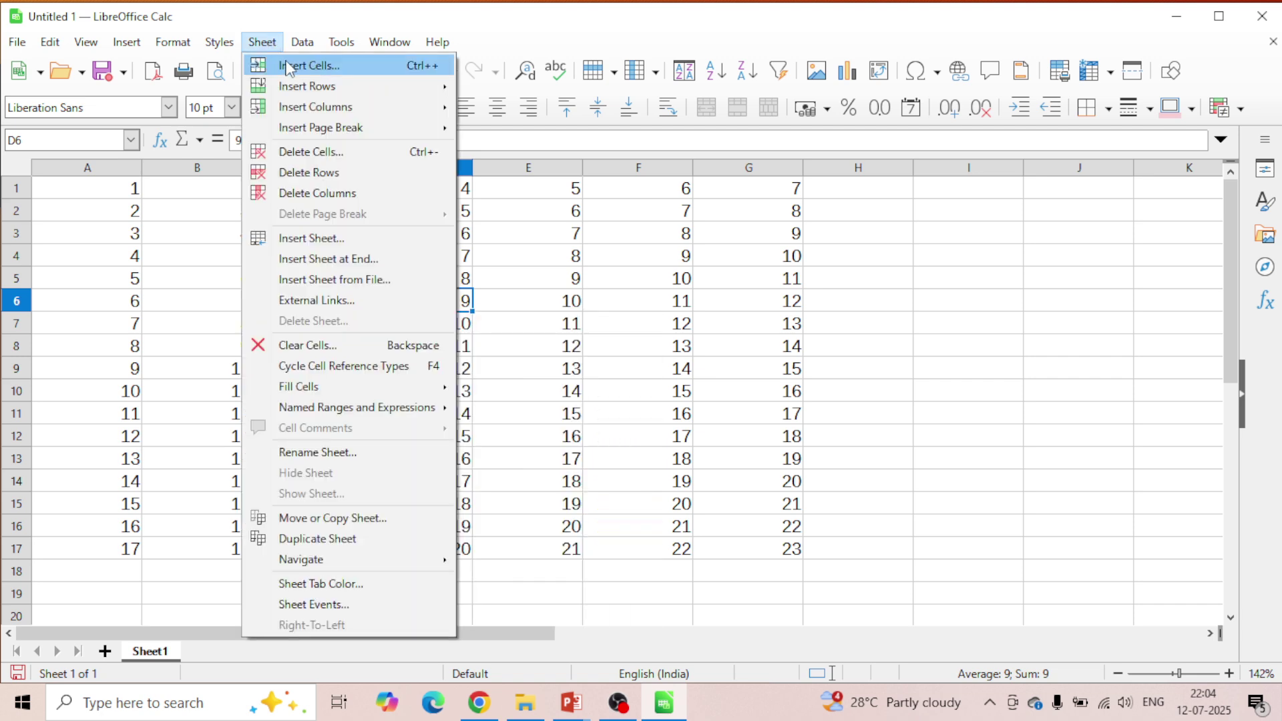
left_click(290, 66)
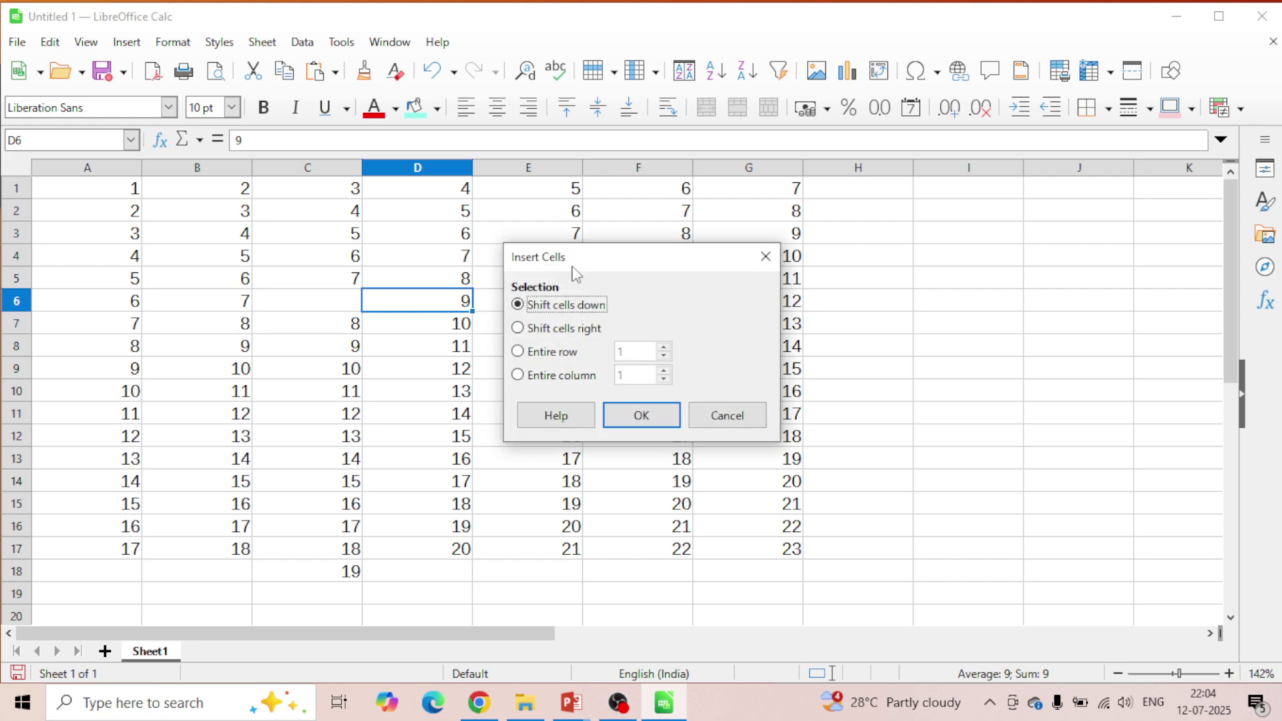
left_click(567, 331)
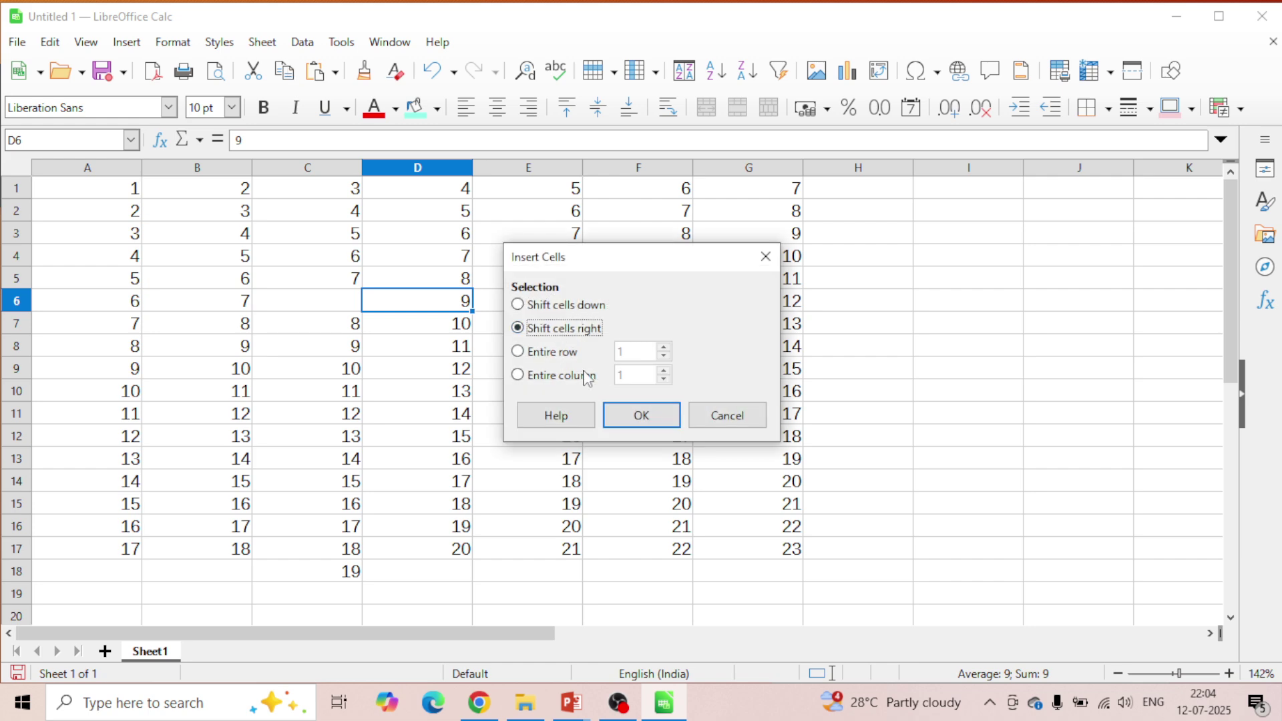
left_click(631, 419)
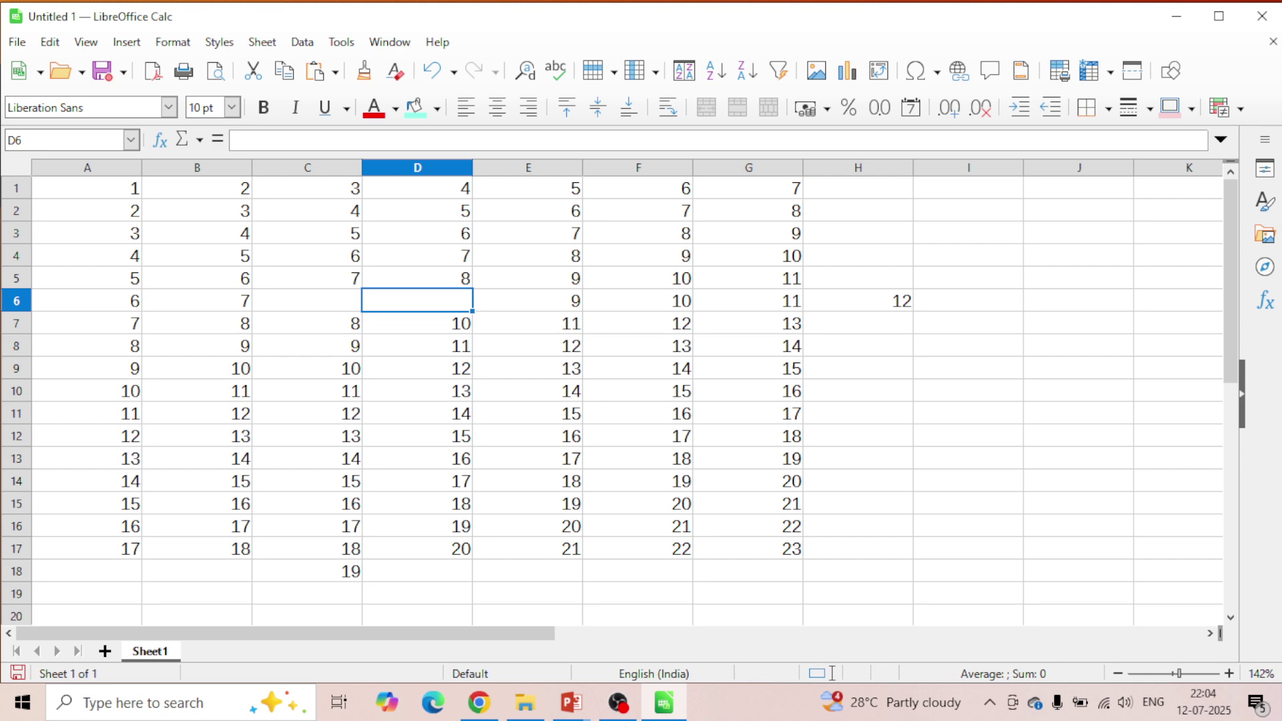
left_click(283, 44)
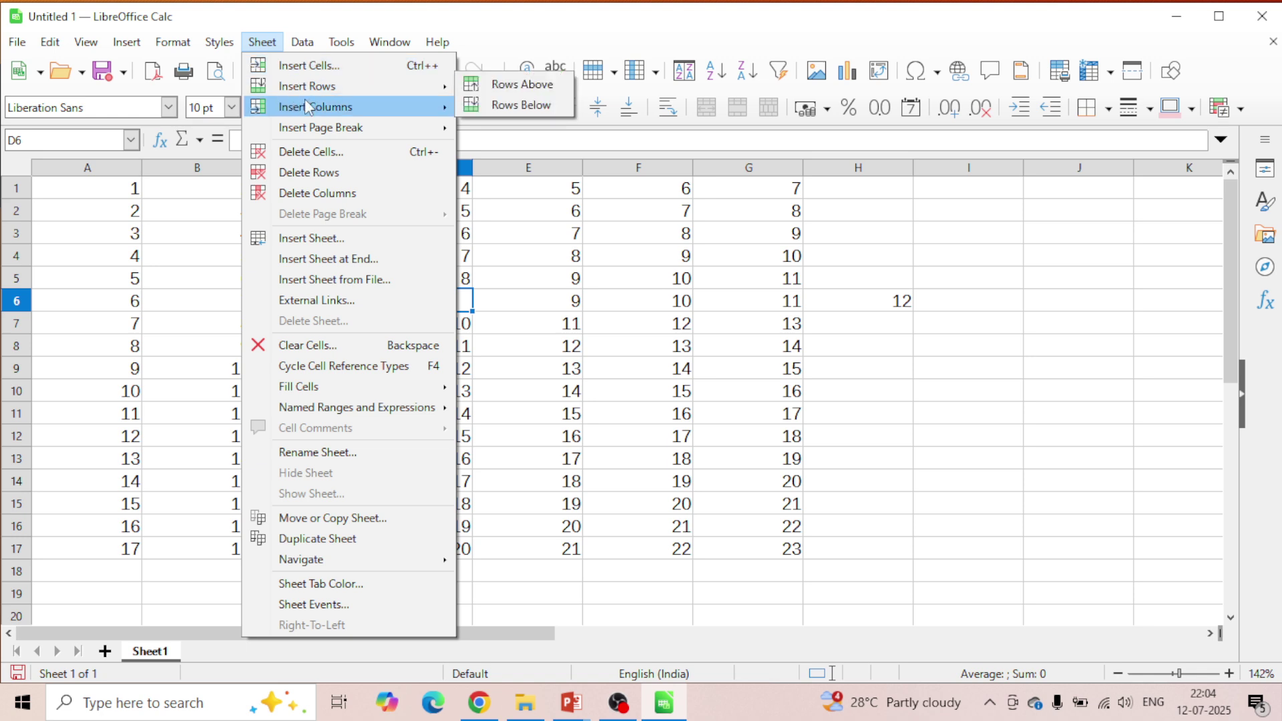
mouse_move(312, 109)
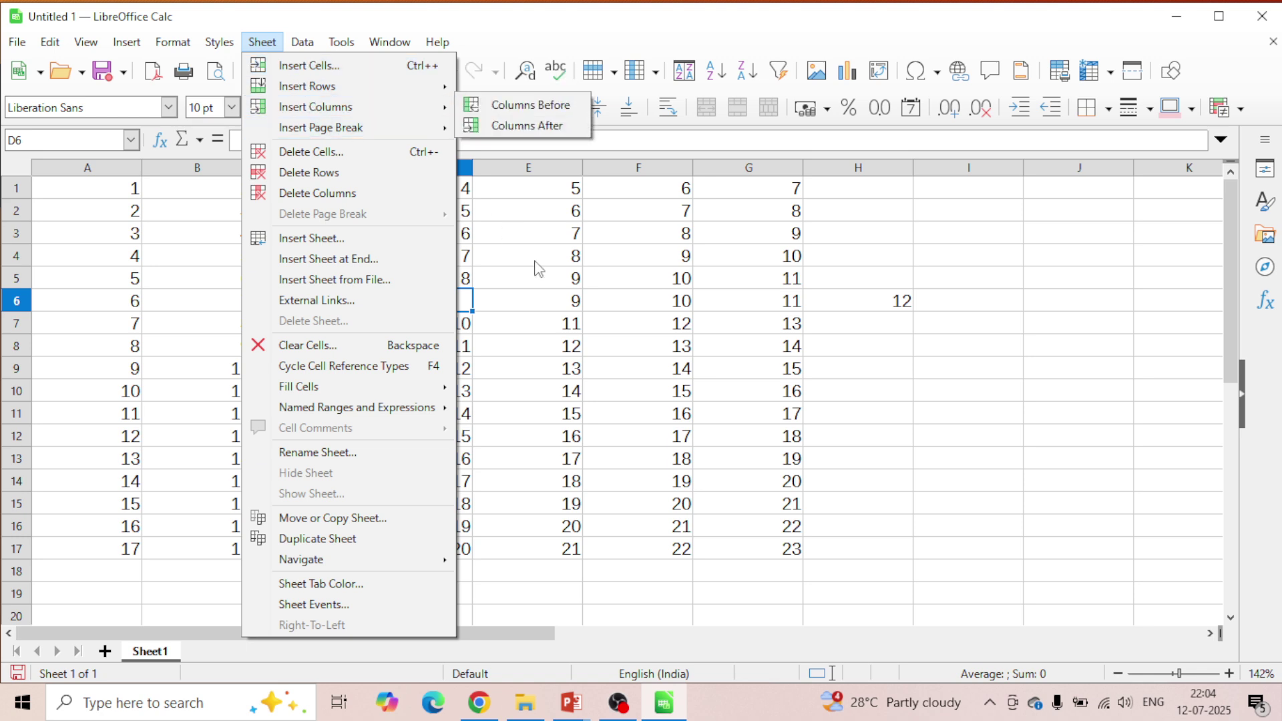
left_click(561, 297)
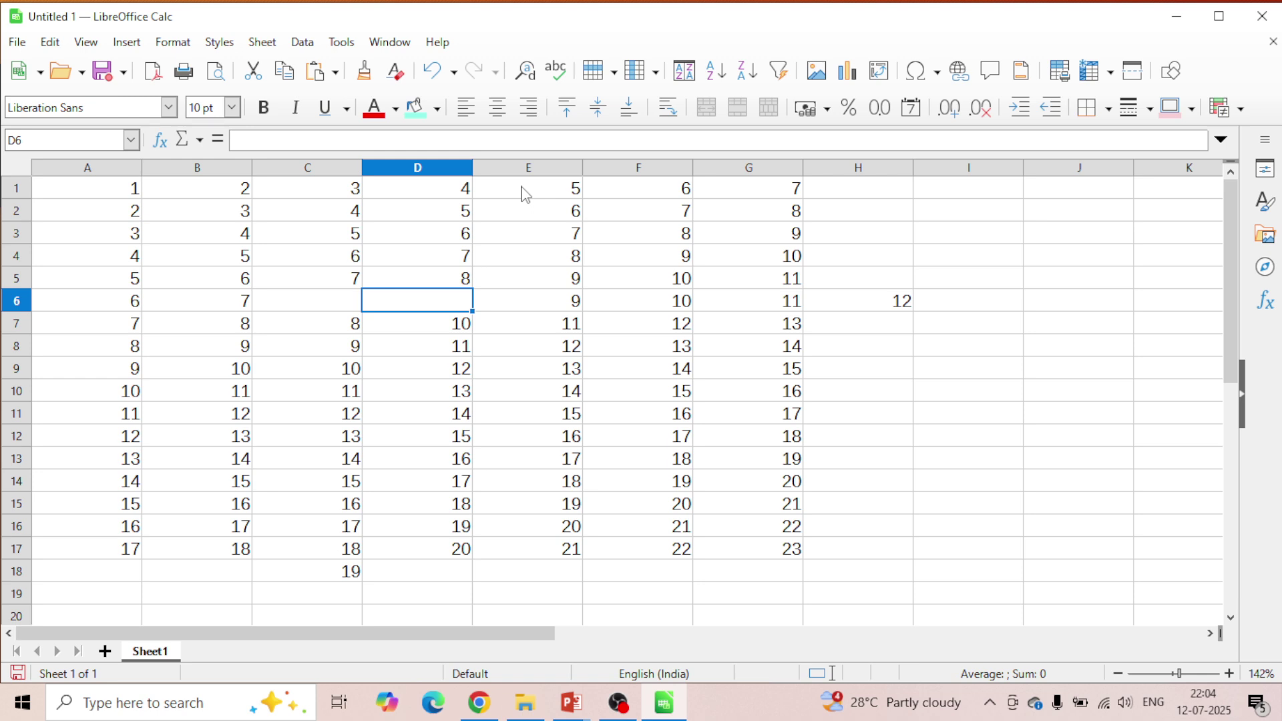
Insert two entire blank rows at cell E3 with the Insert Cells command.
right_click(502, 242)
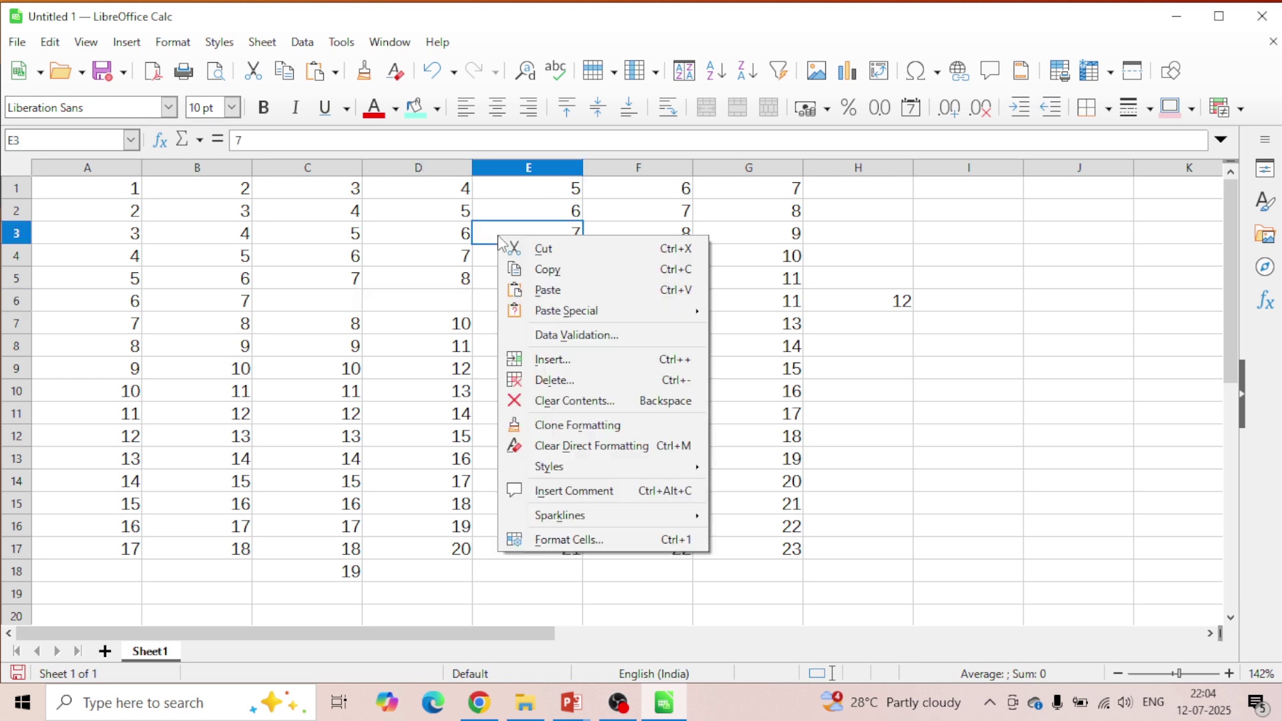
left_click(592, 234)
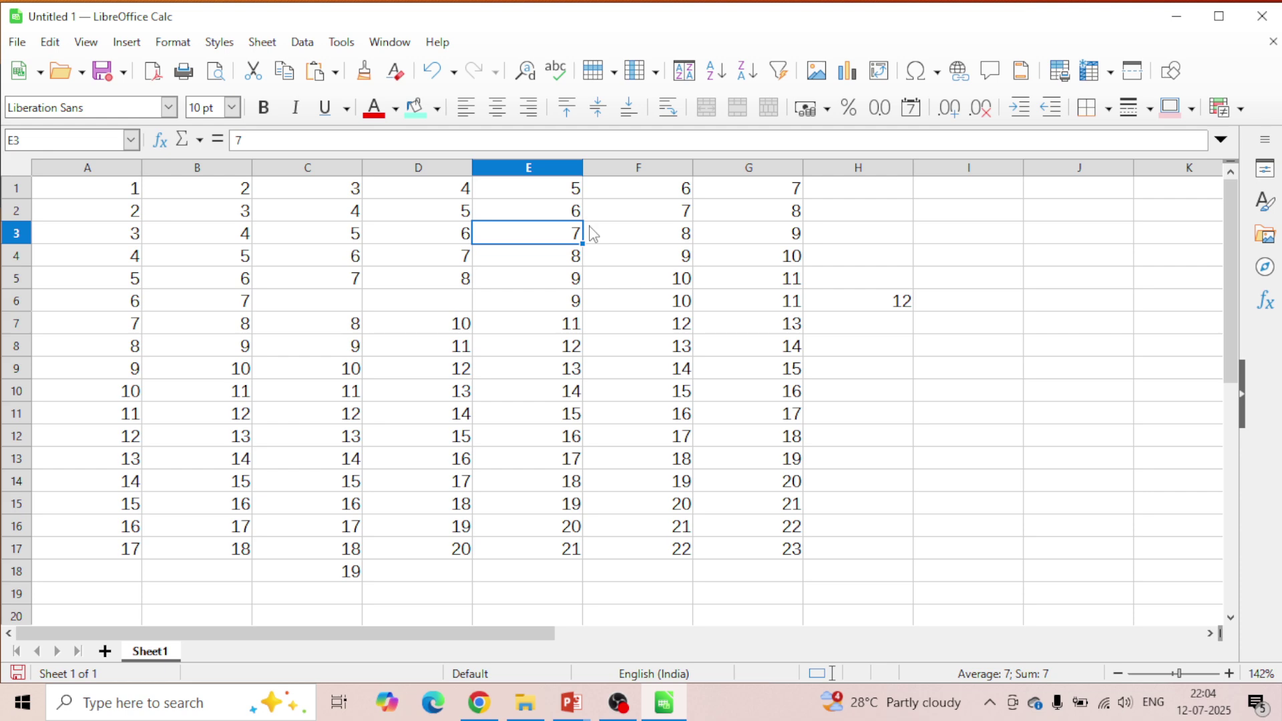
key("ctrl+plus")
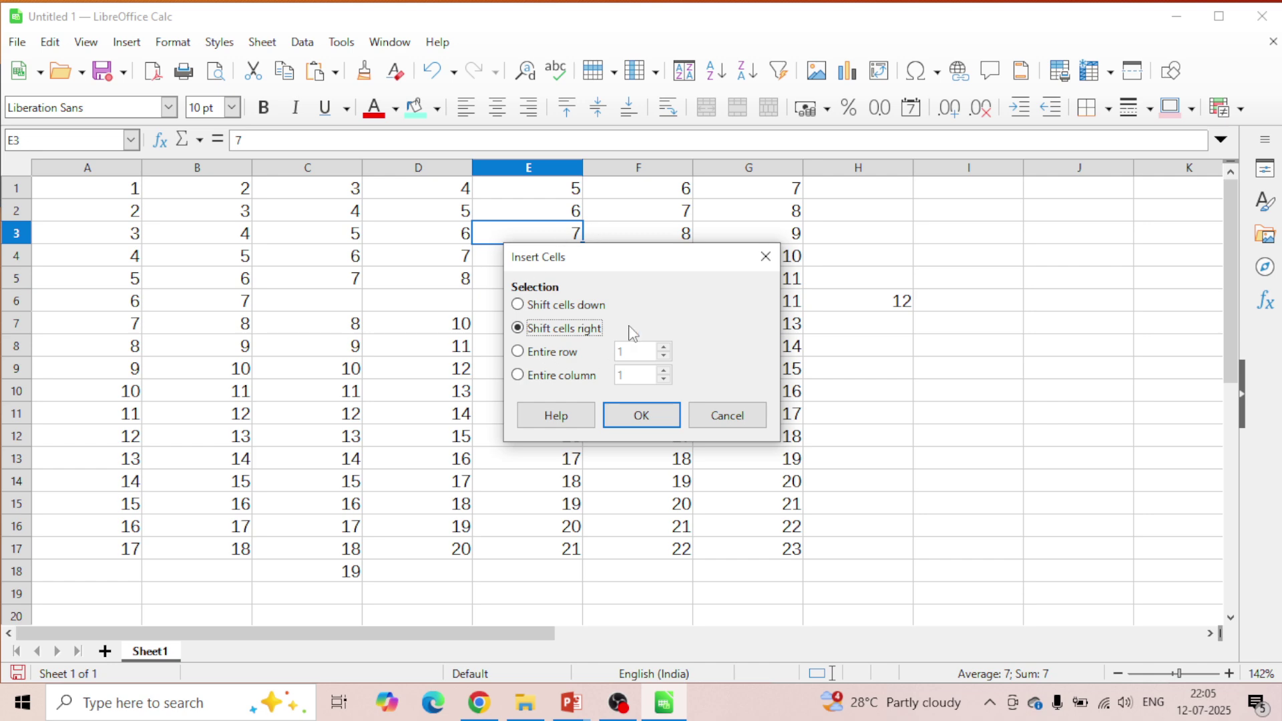
left_click(557, 311)
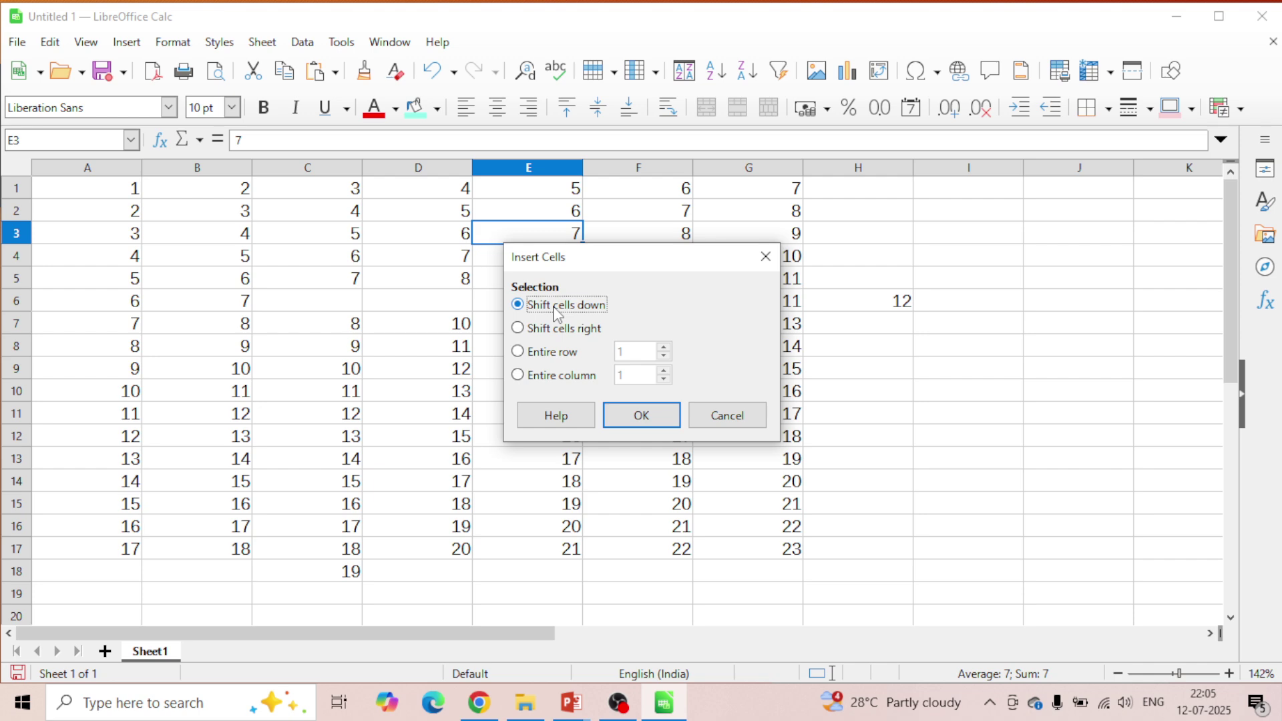
left_click(556, 334)
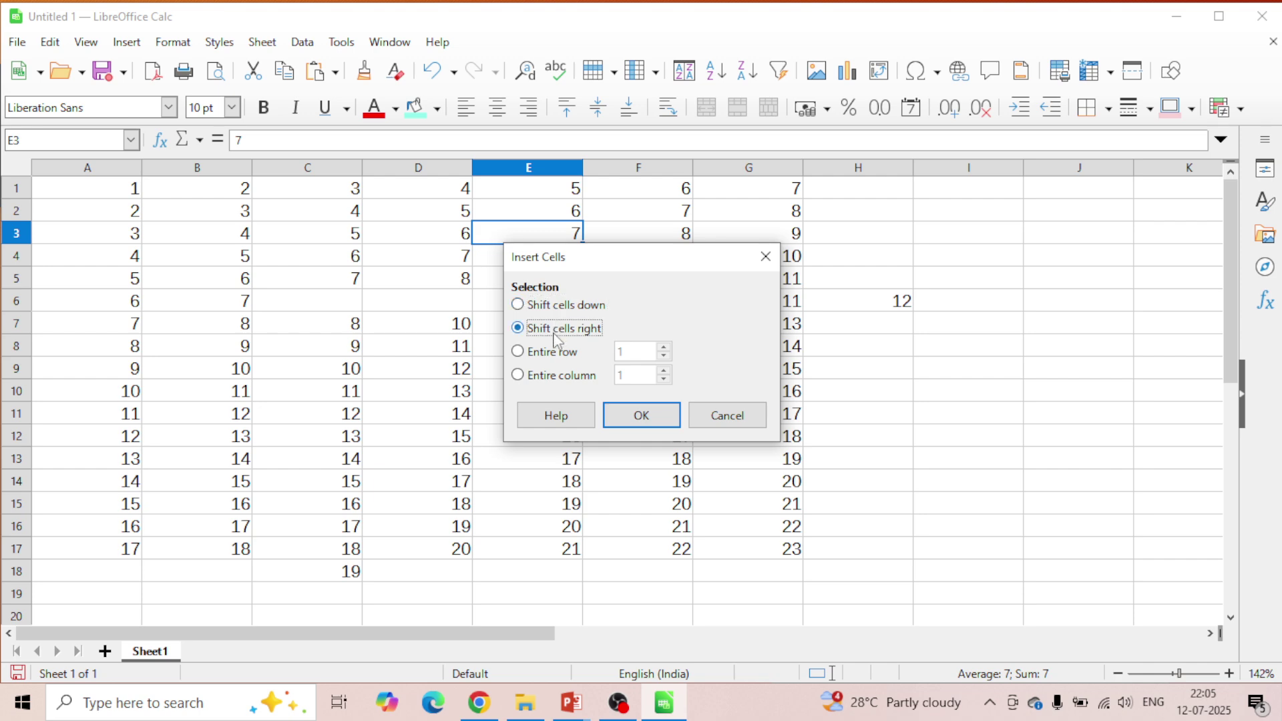
left_click(519, 354)
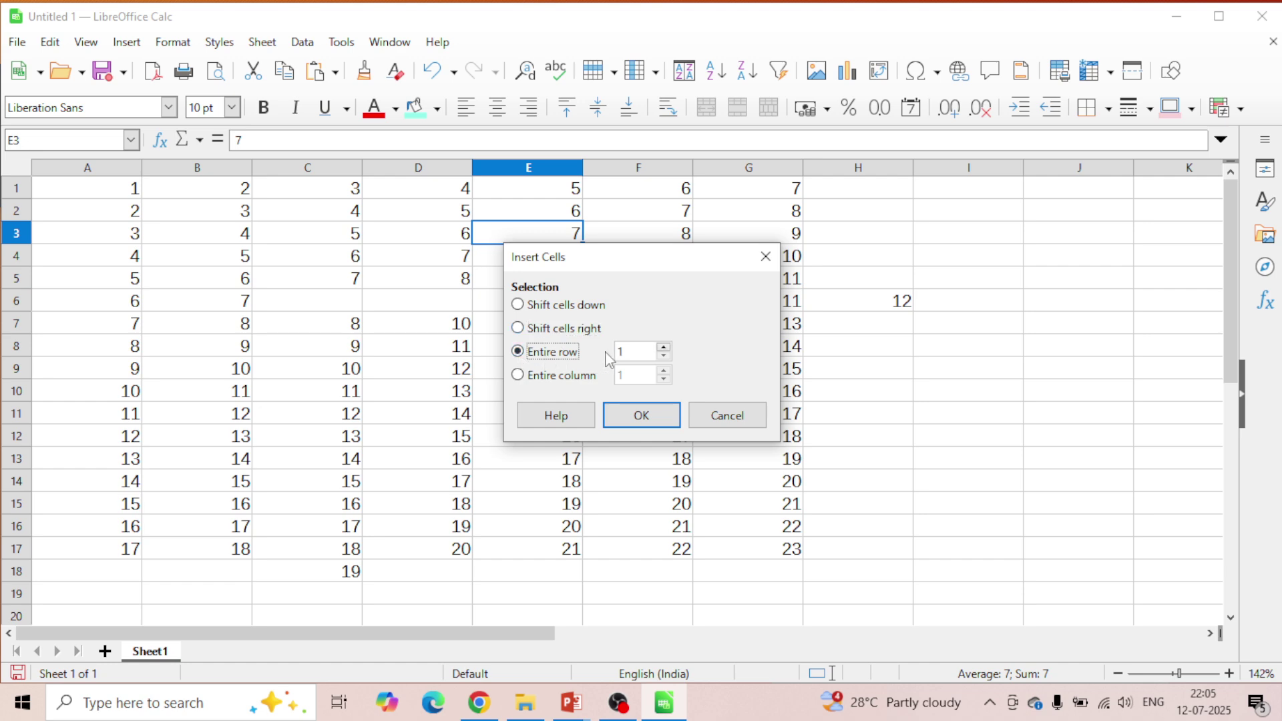
left_click(664, 347)
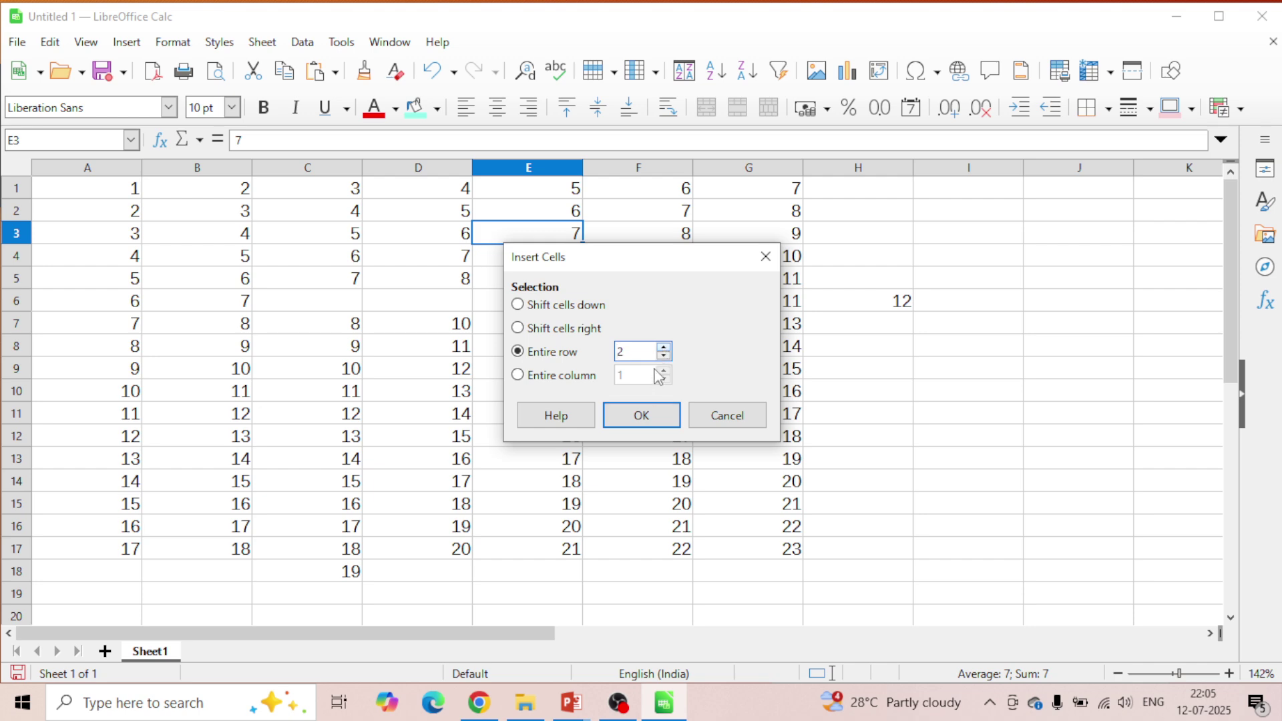
left_click(641, 417)
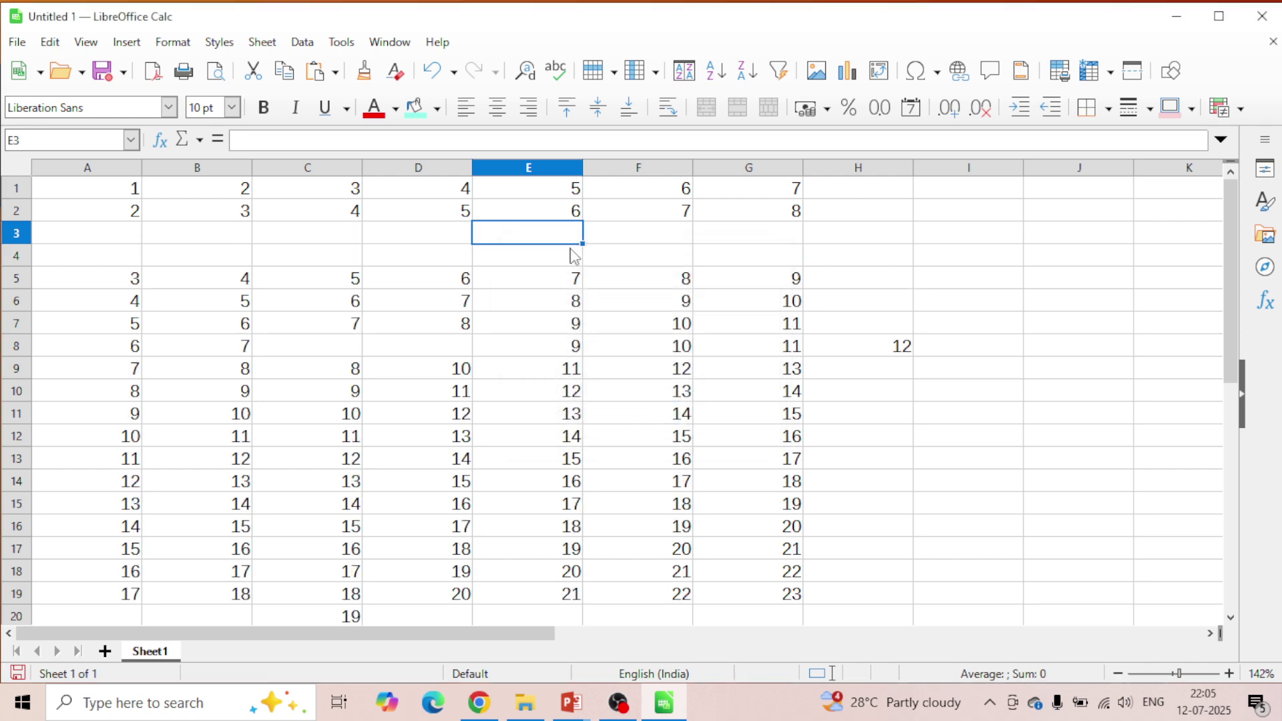
Insert three entire blank columns at cell C6 with the Insert Cells command, and undo both the column and row insertions.
right_click(339, 298)
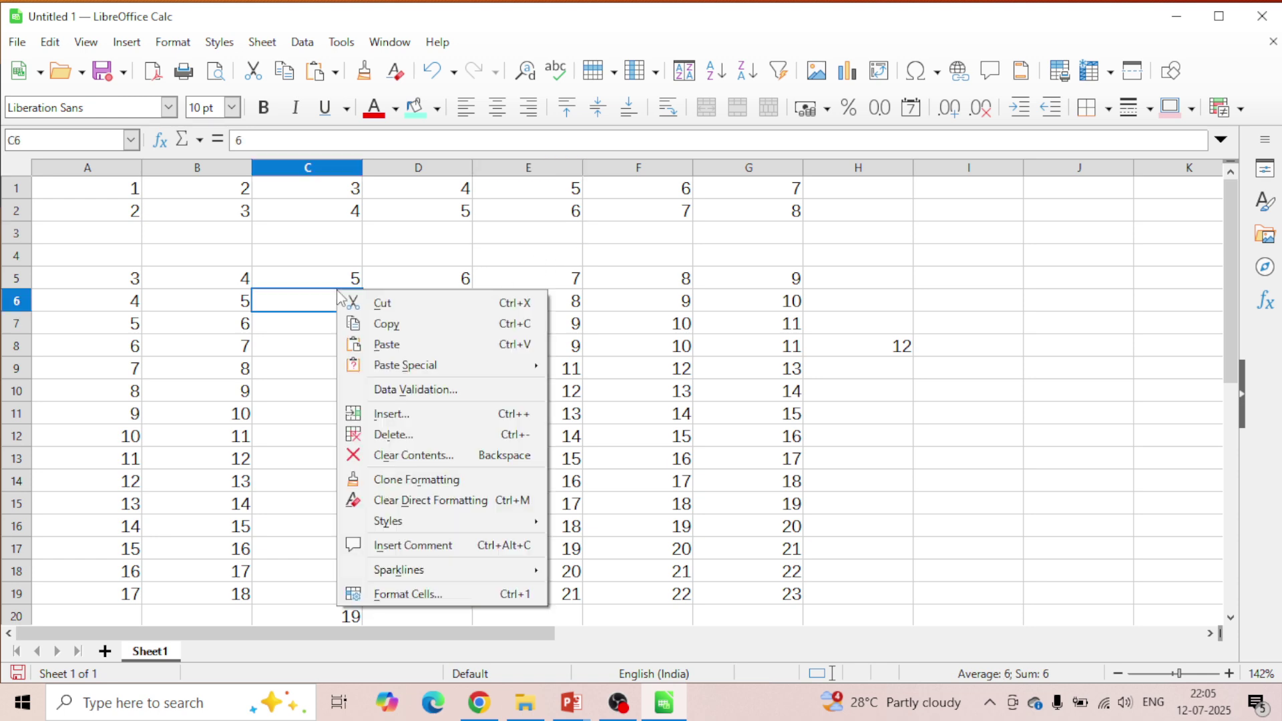
key("Escape")
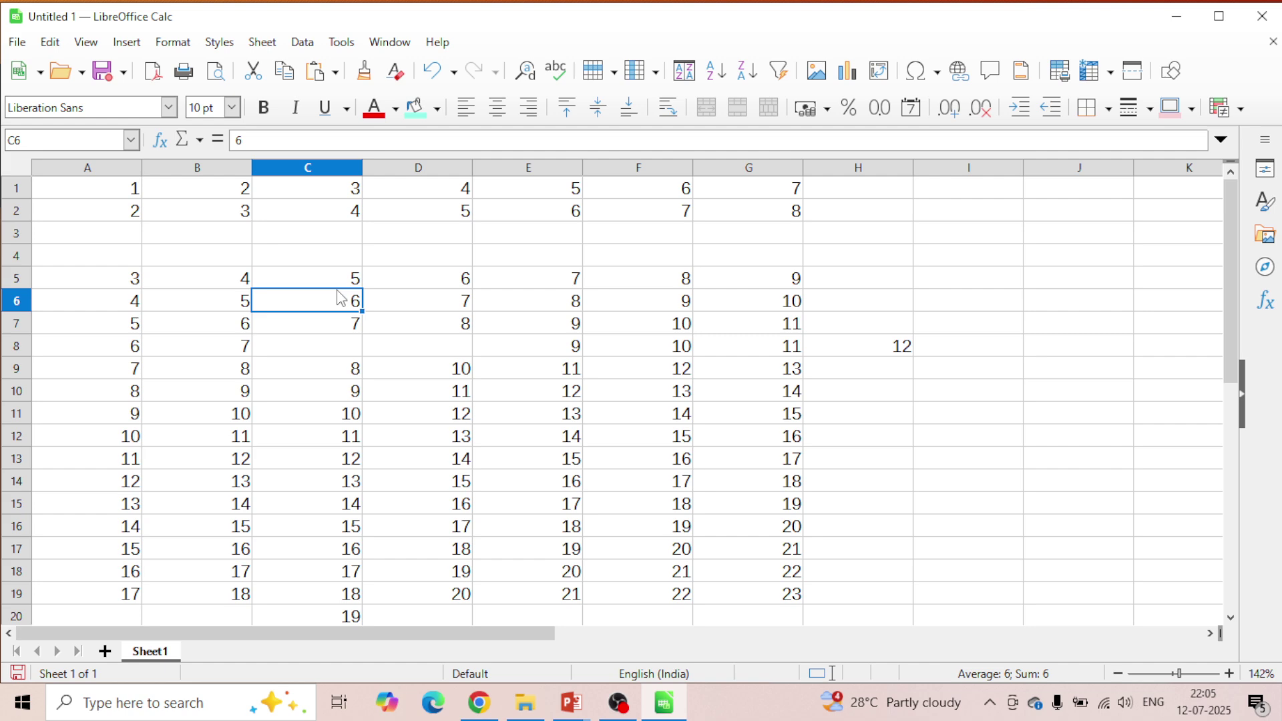
key("ctrl+plus")
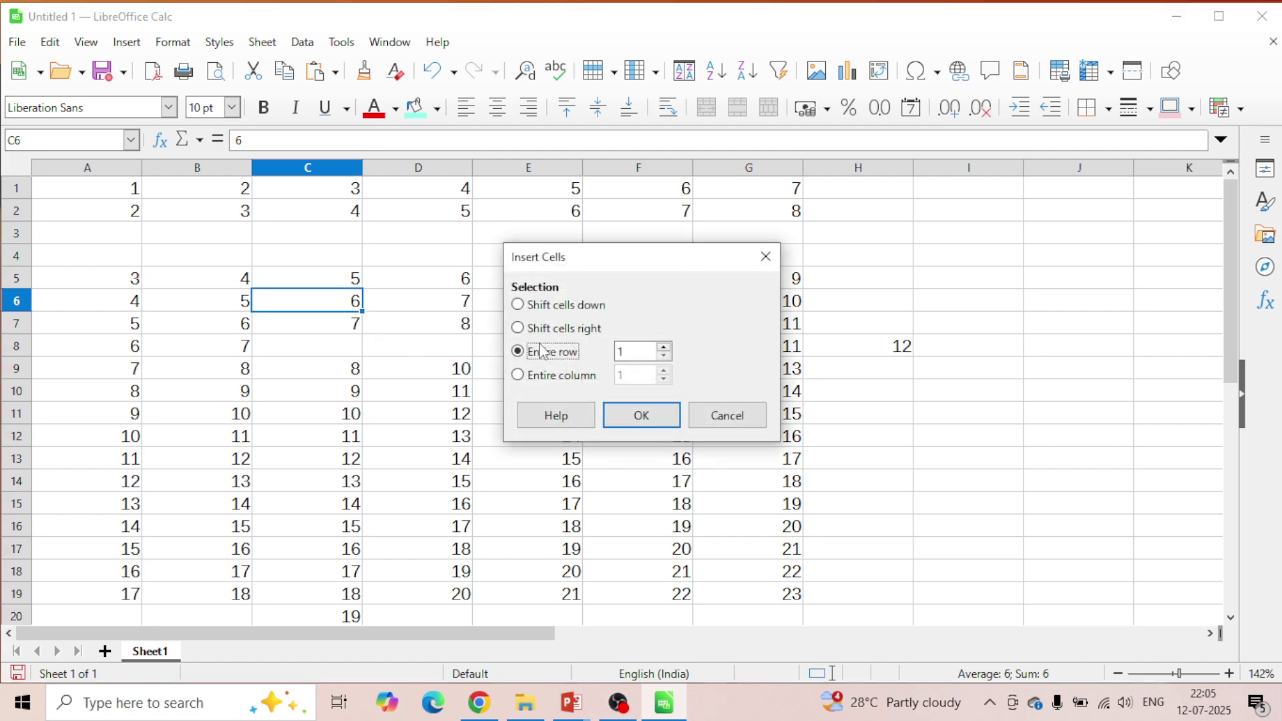
left_click(534, 375)
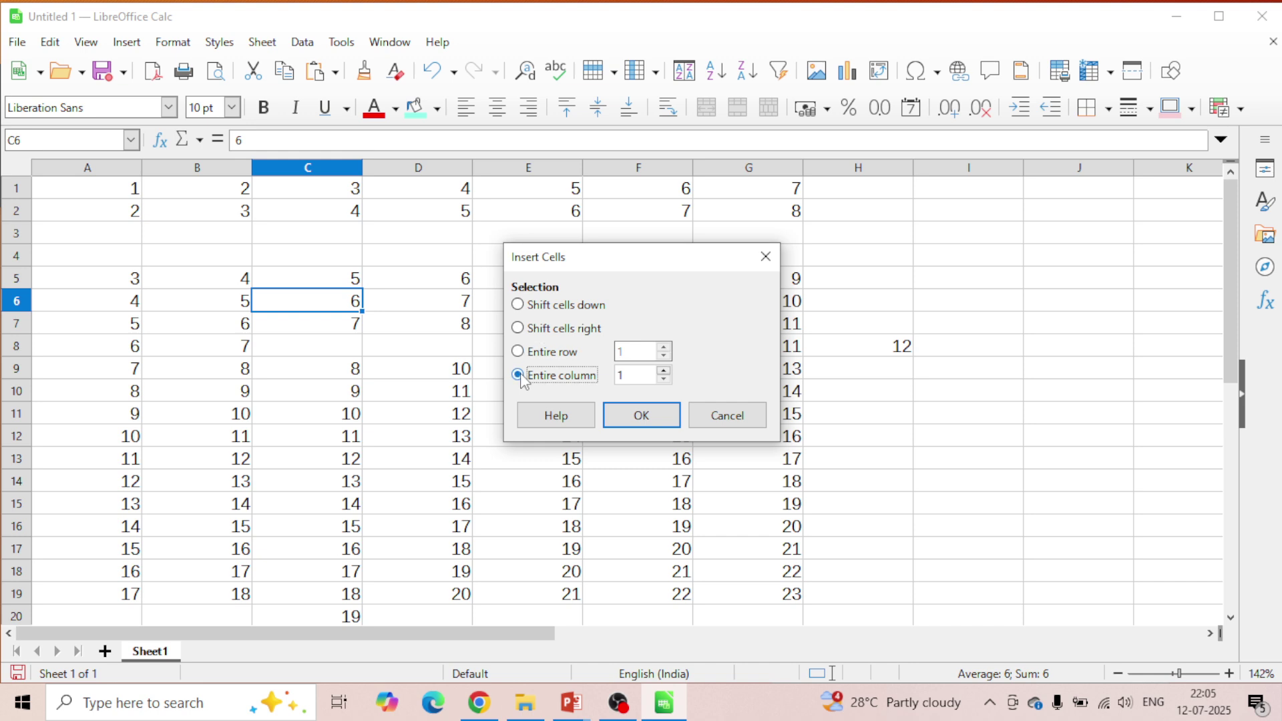
left_click(663, 370)
left_click(663, 370)
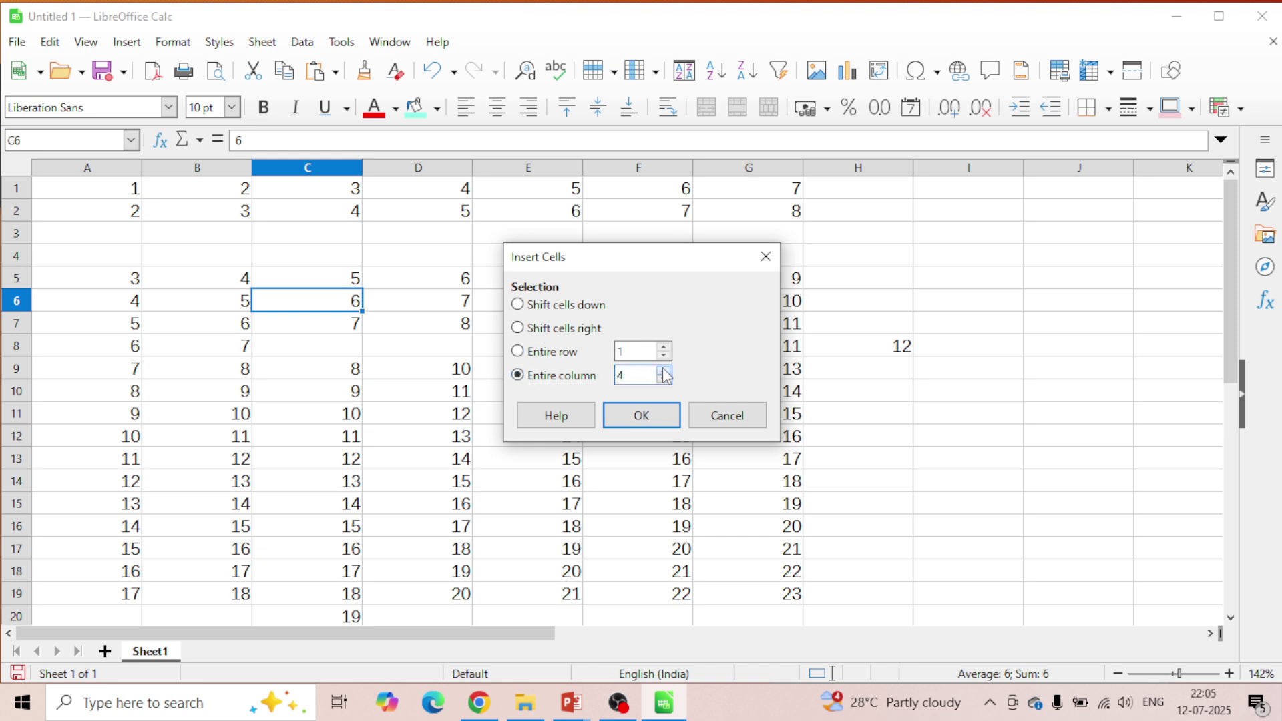
left_click(663, 379)
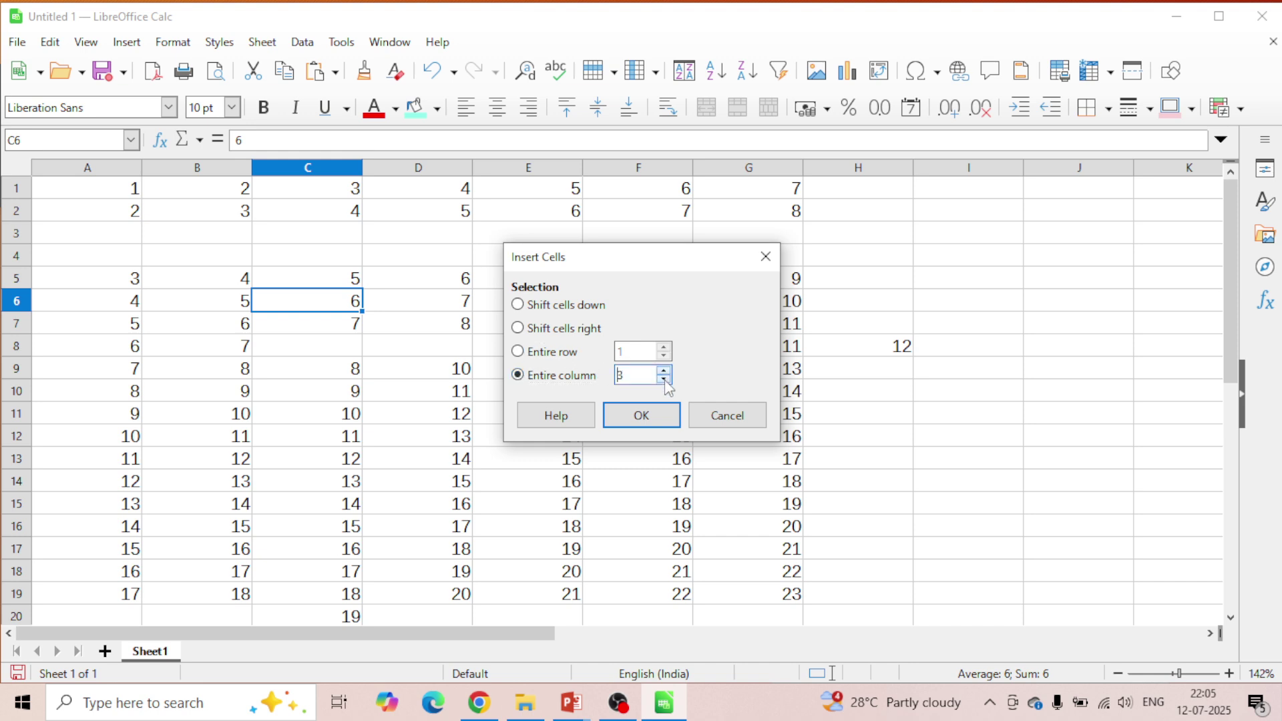
left_click(657, 416)
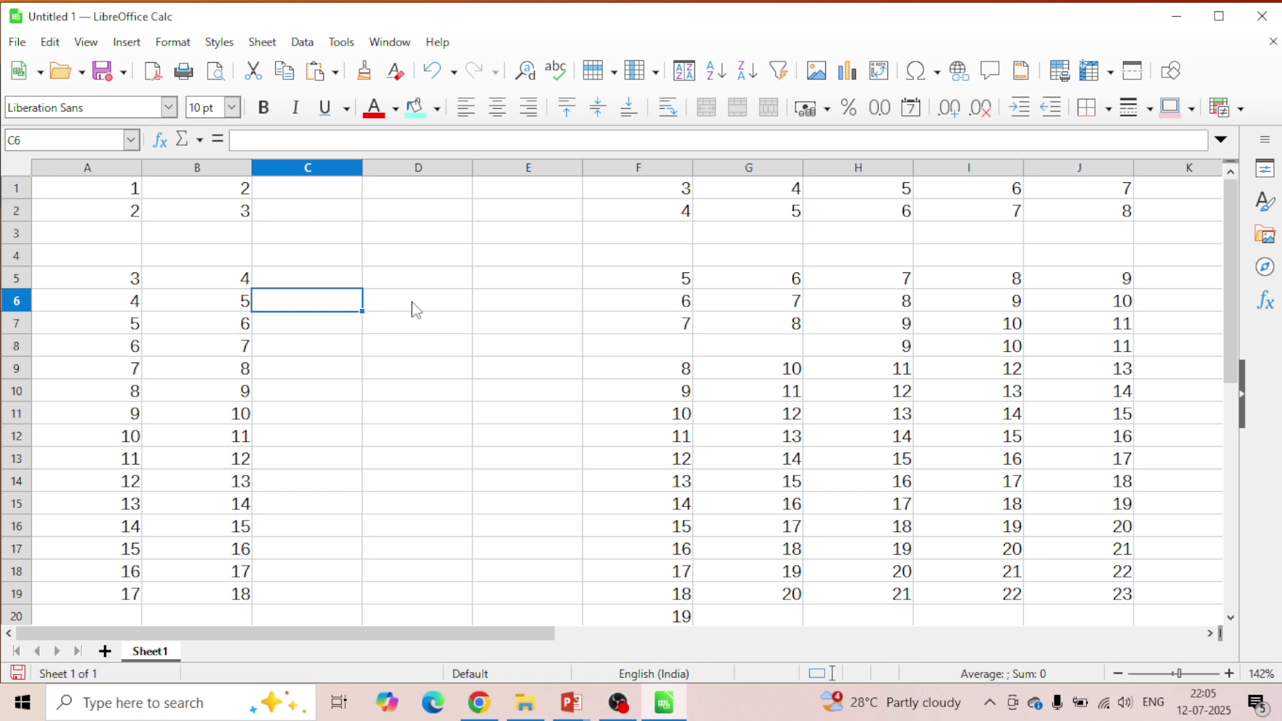
key("ctrl+z")
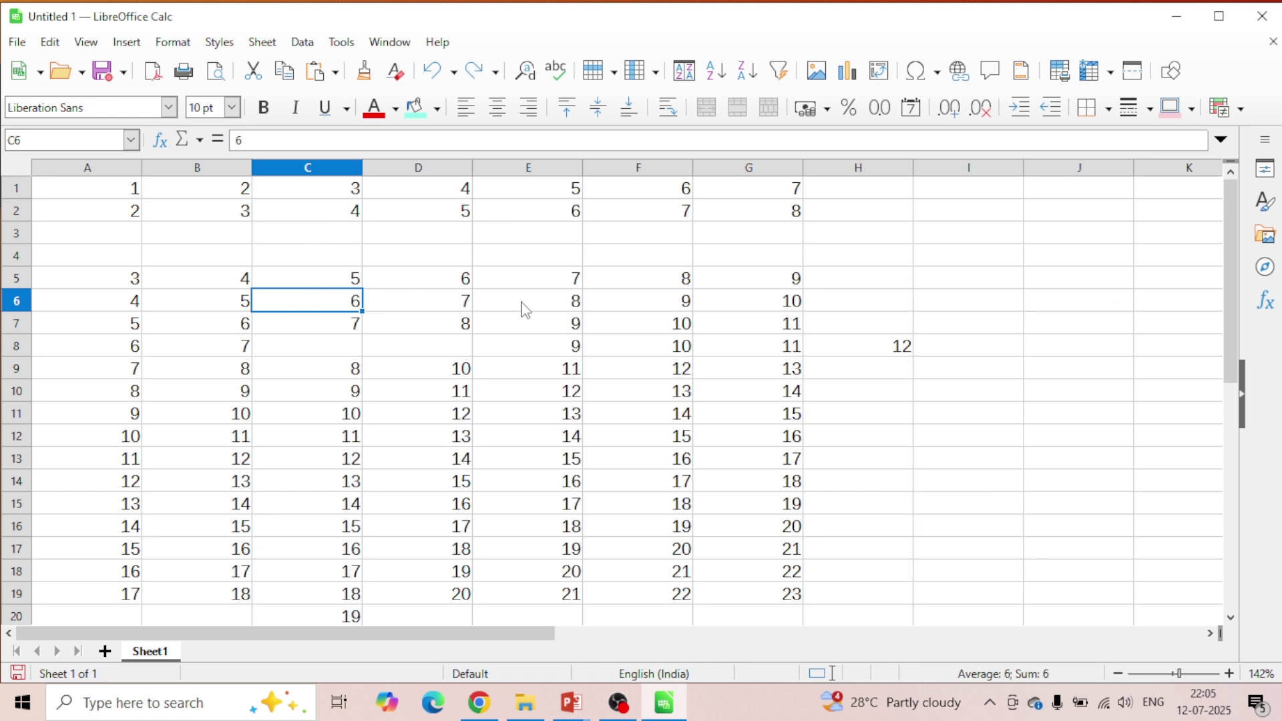
key("ctrl+z")
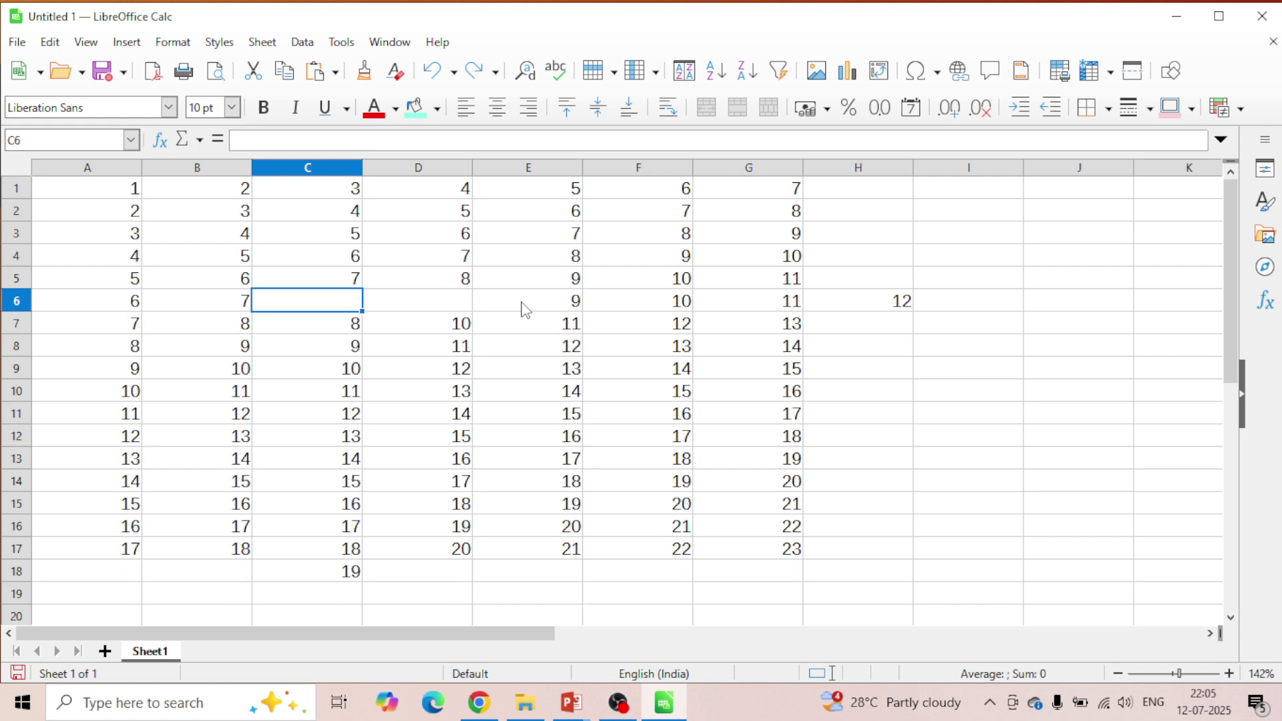
Switch to the presentation, advance from the Insert slide to the Delete slide, and return to LibreOffice Calc.
key("alt+Tab")
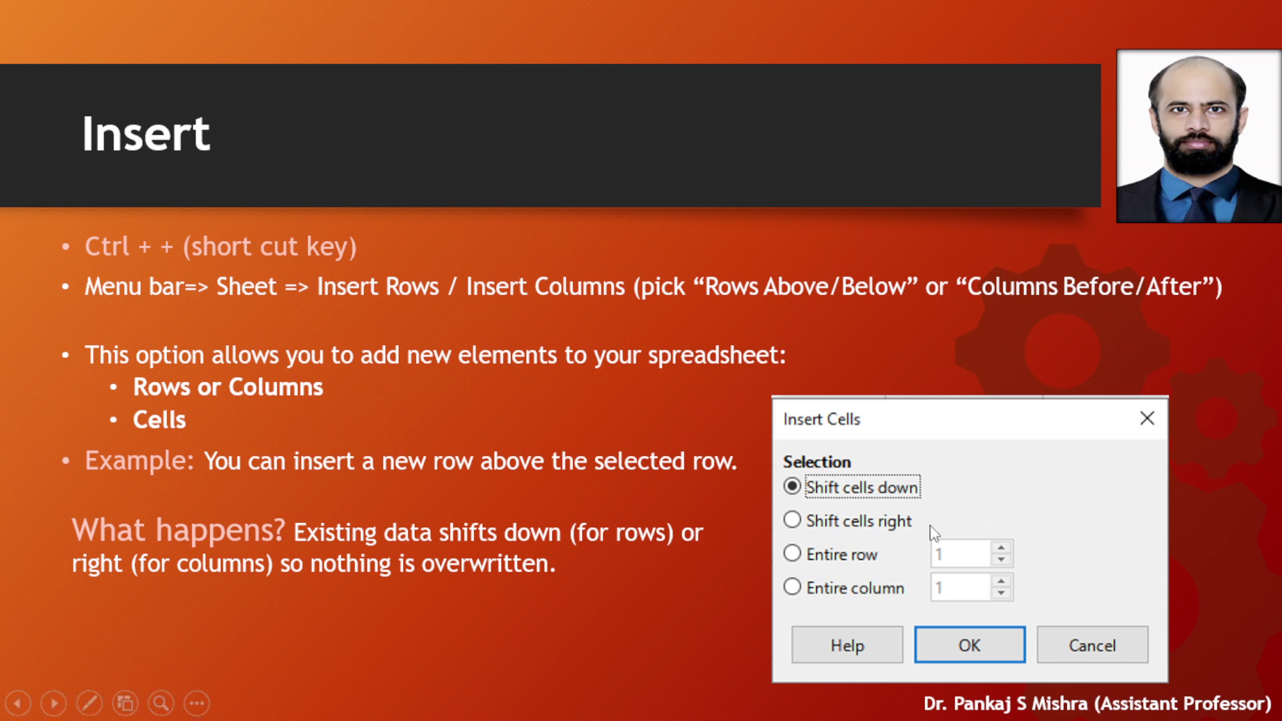
key("Right")
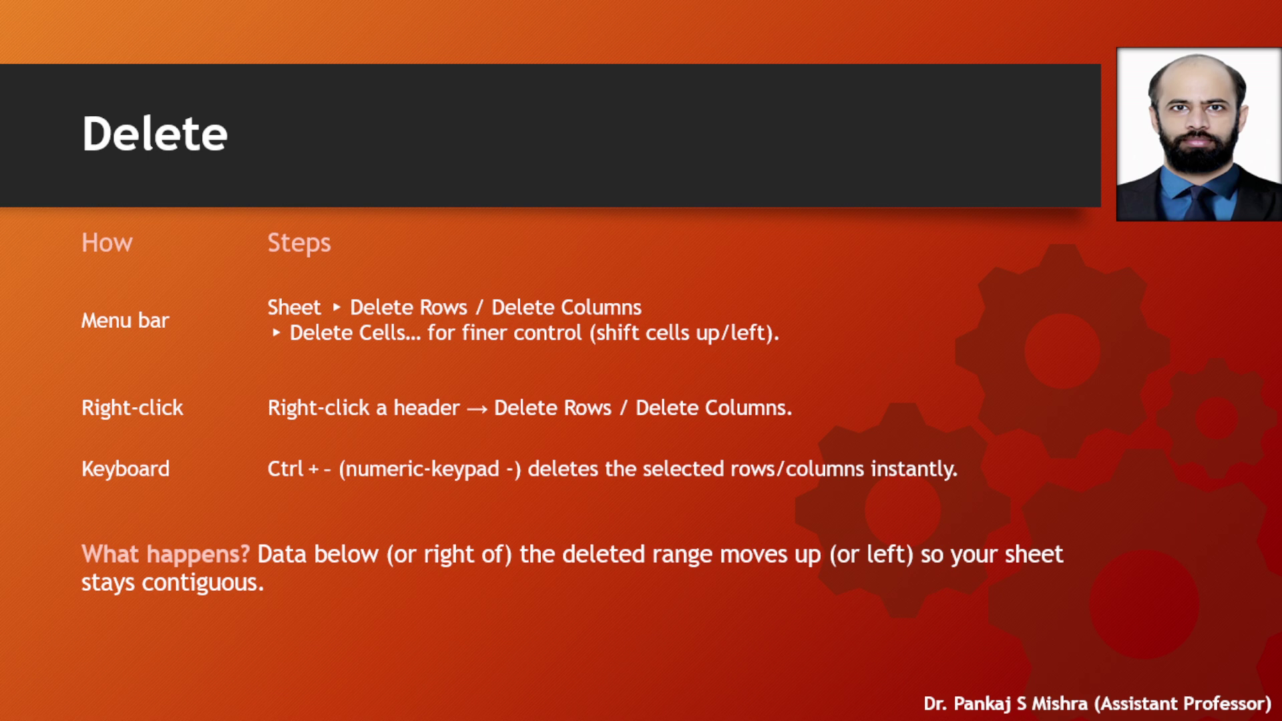
key("alt+Tab")
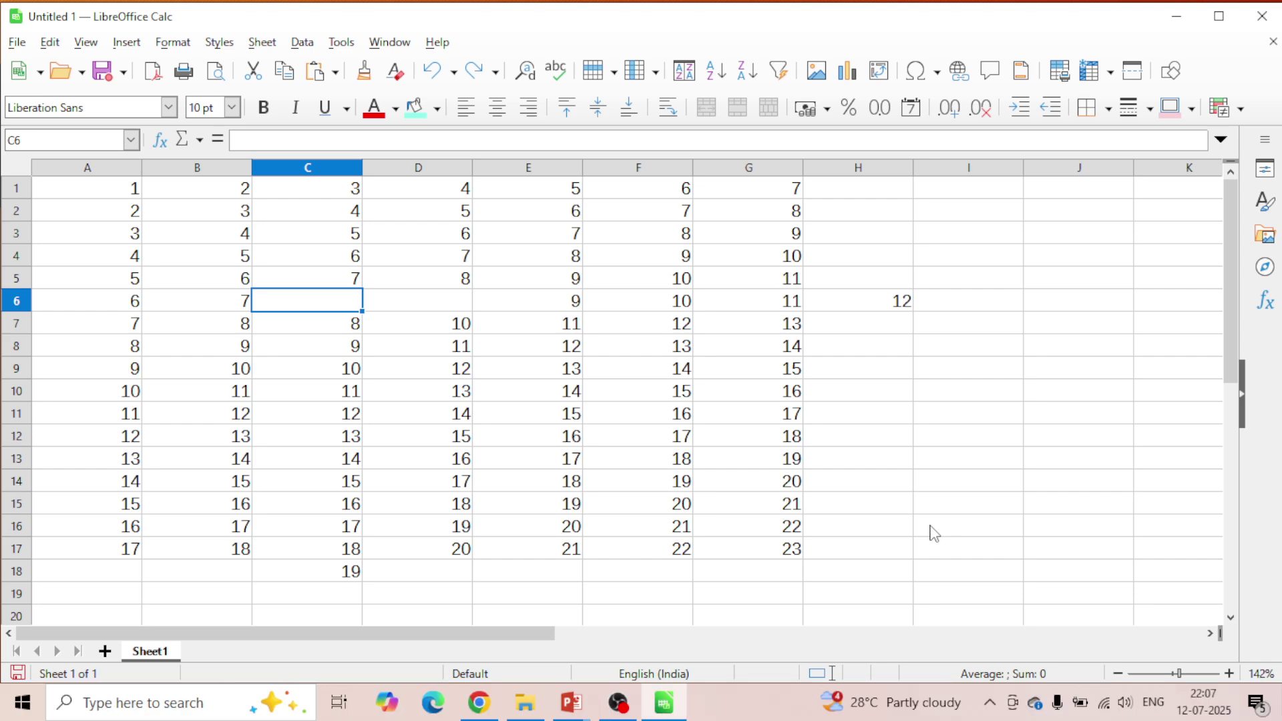
Delete the entire column D from the number grid.
left_click(453, 171)
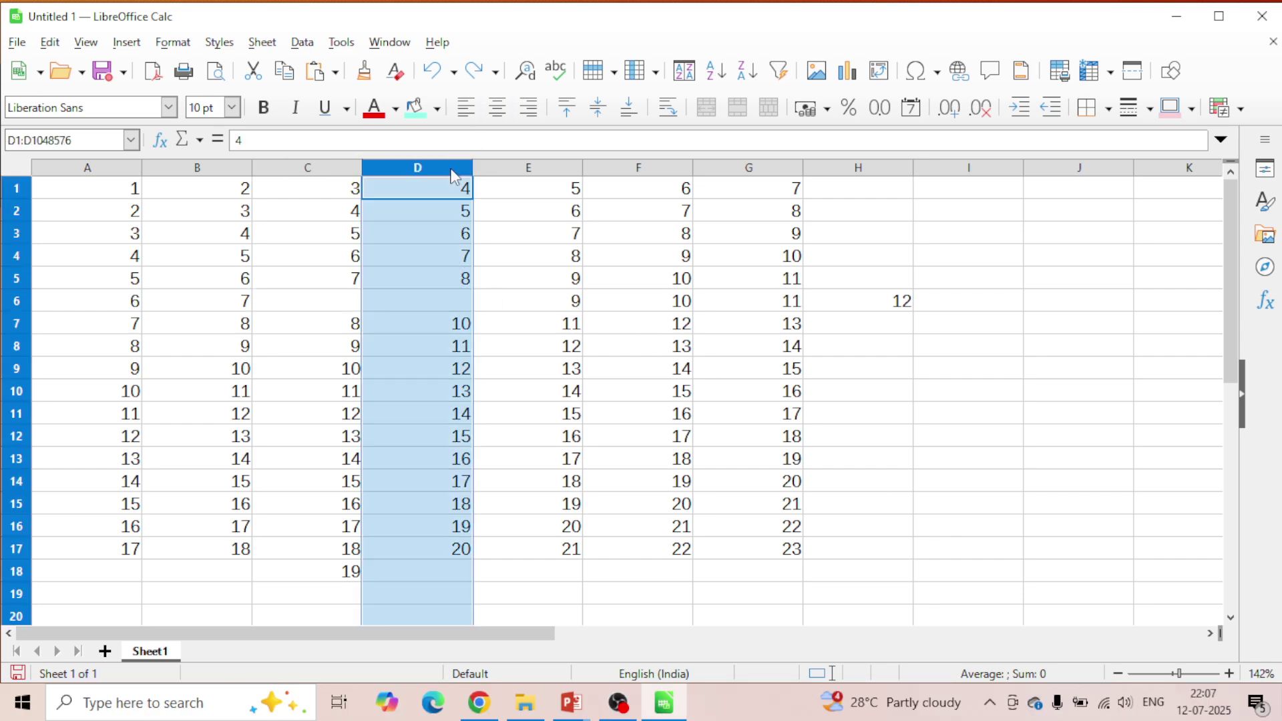
right_click(453, 171)
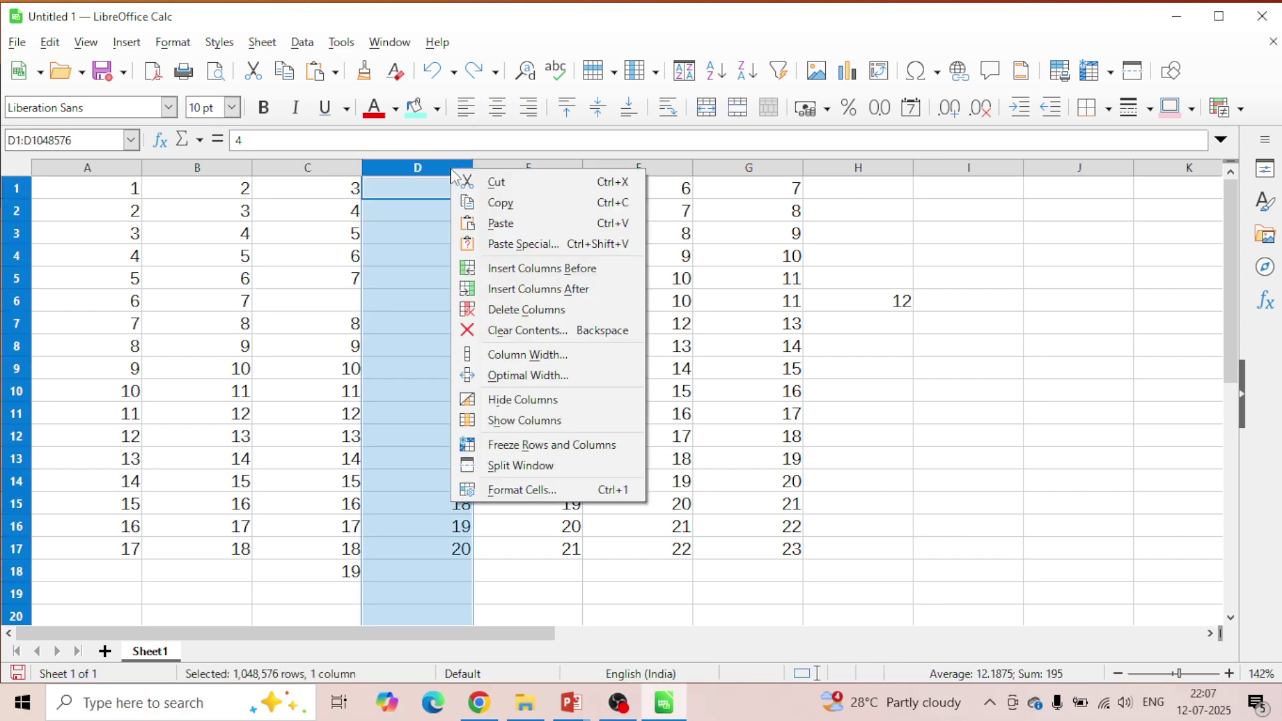
left_click(527, 311)
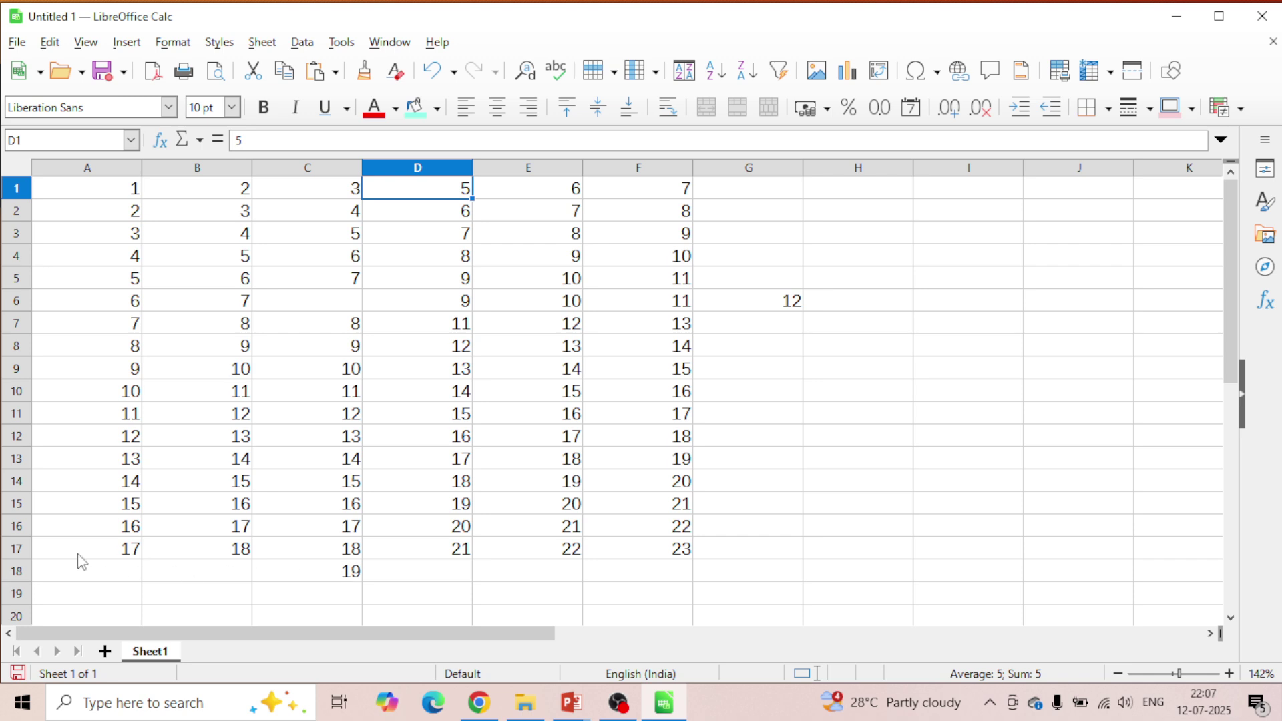
Delete row 8 on its own, followed by rows 8 to 10 together in the closed-up grid.
right_click(16, 351)
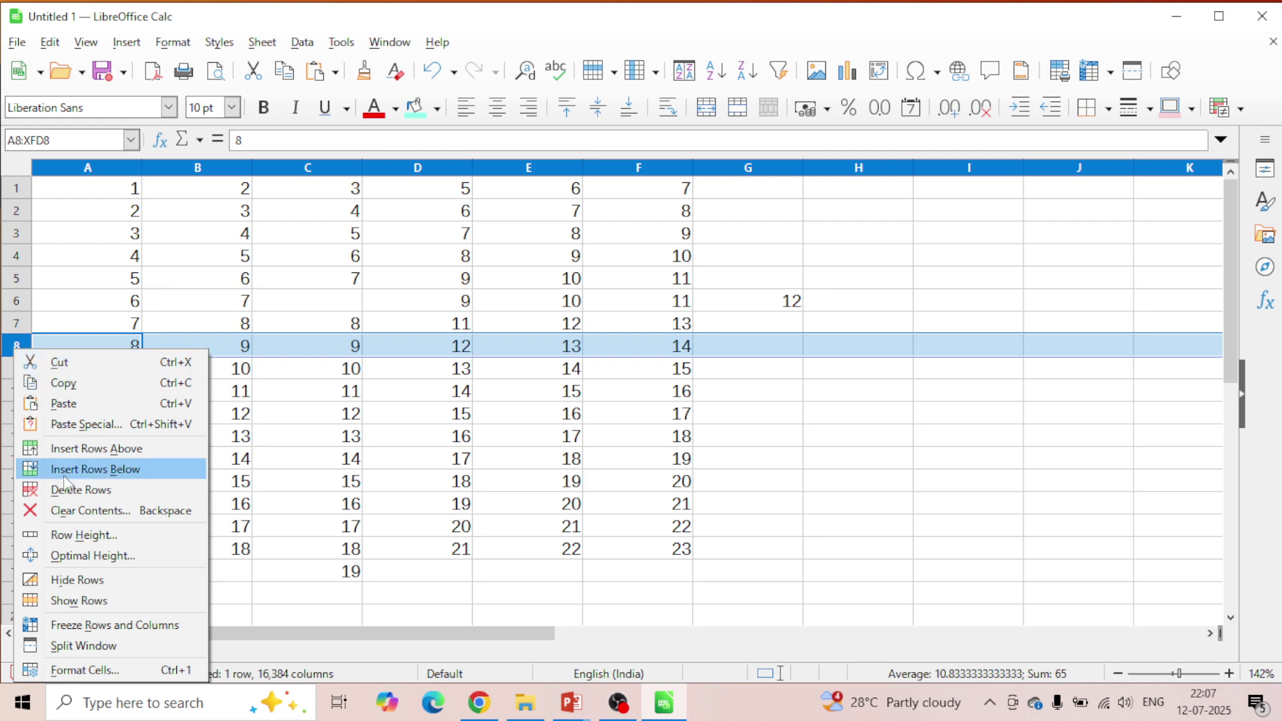
left_click(92, 503)
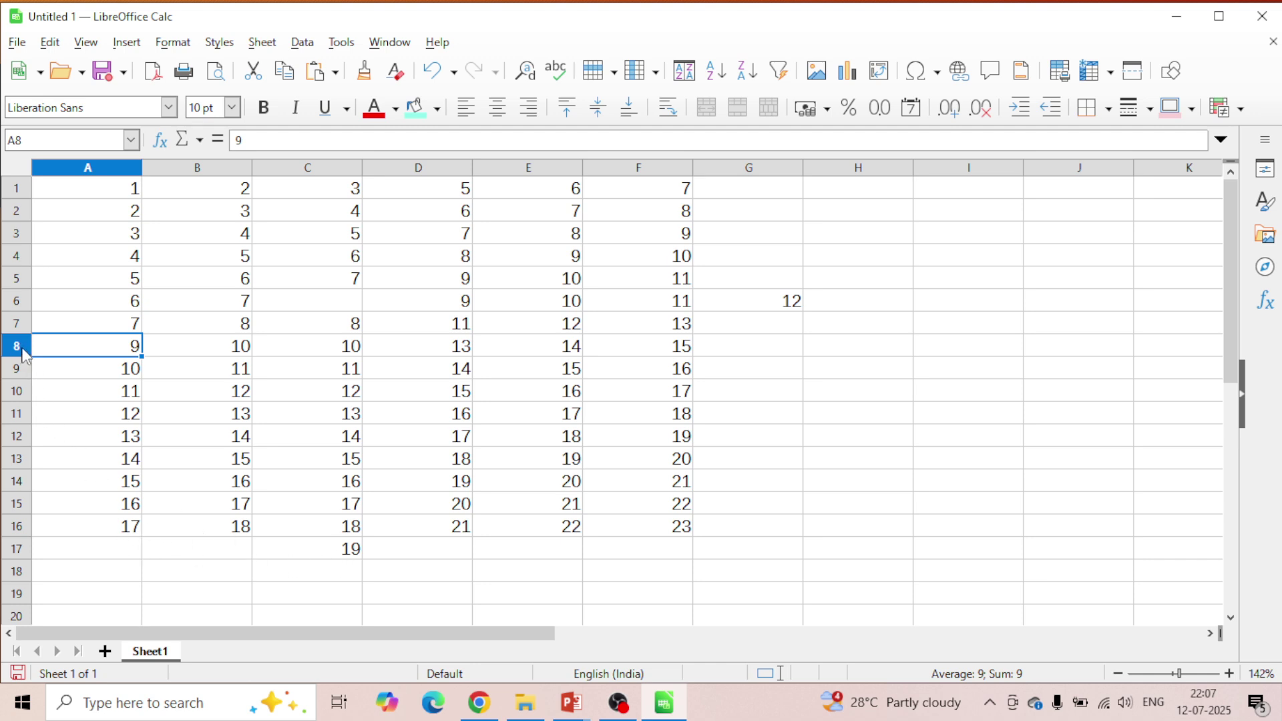
left_click_drag(22, 354, 22, 391)
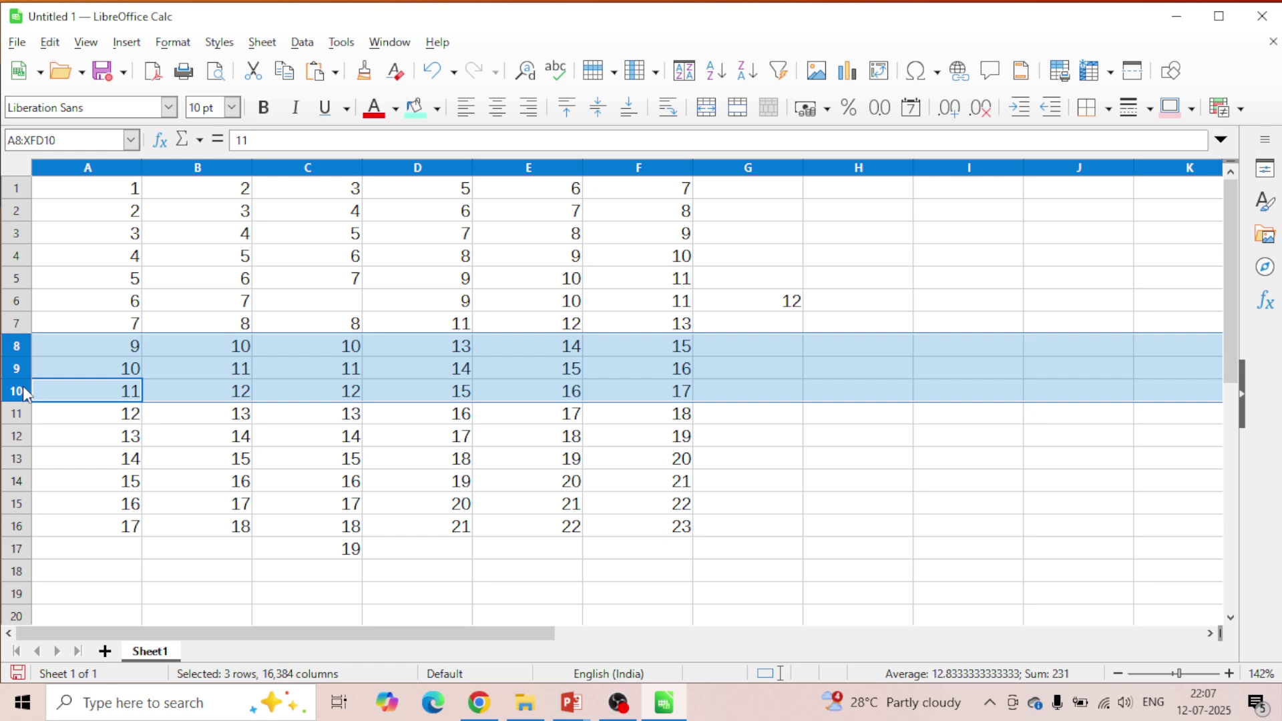
right_click(22, 379)
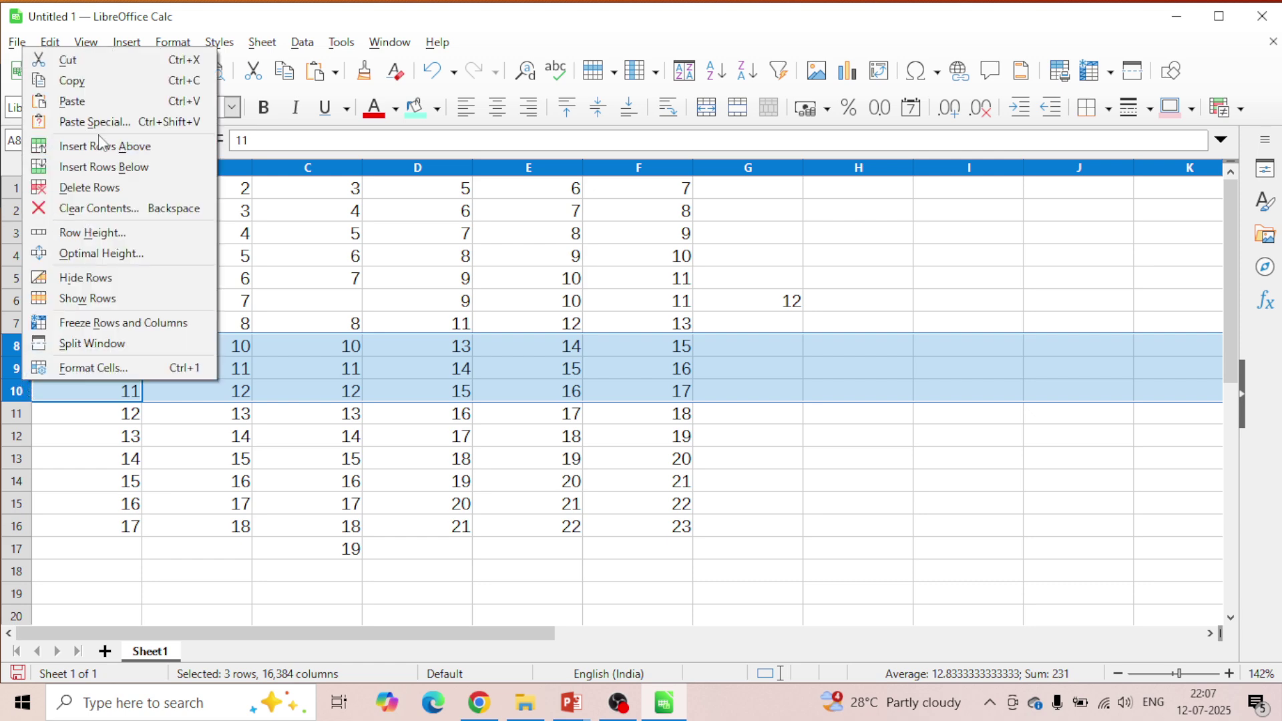
left_click(89, 187)
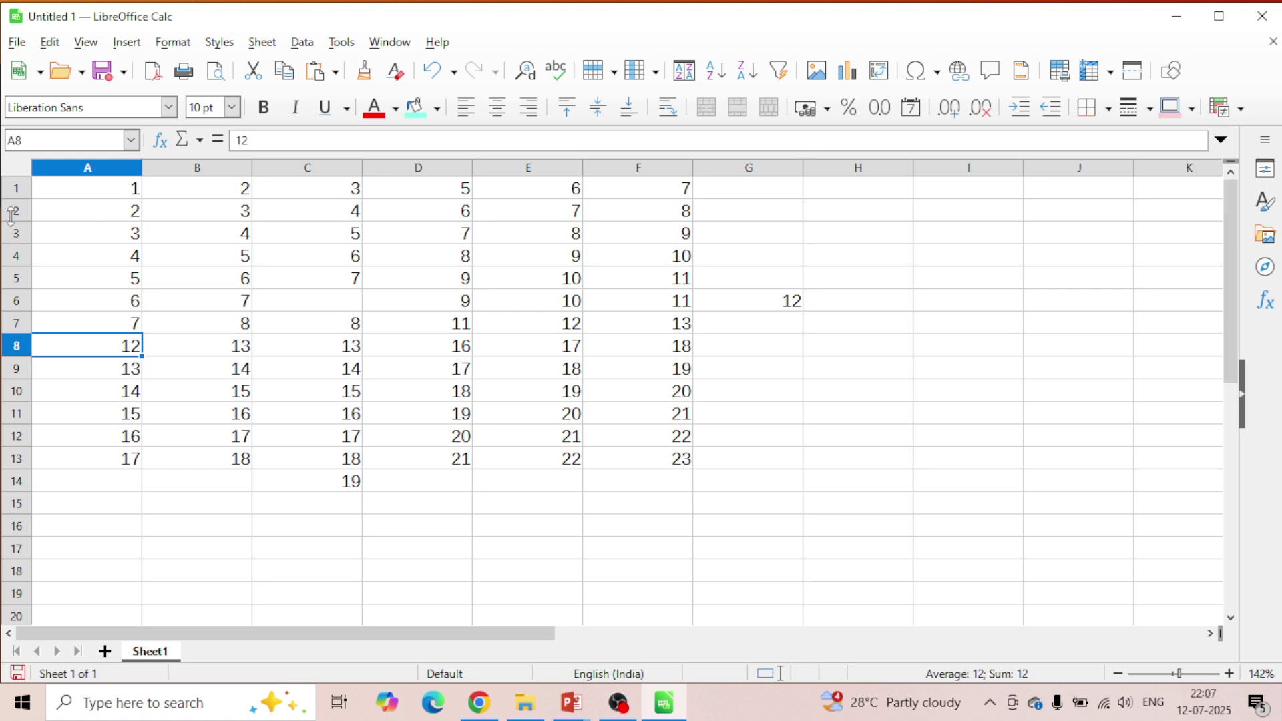
Insert three blank rows above the selected rows 2 to 4 and undo the insertion.
left_click_drag(14, 210, 13, 262)
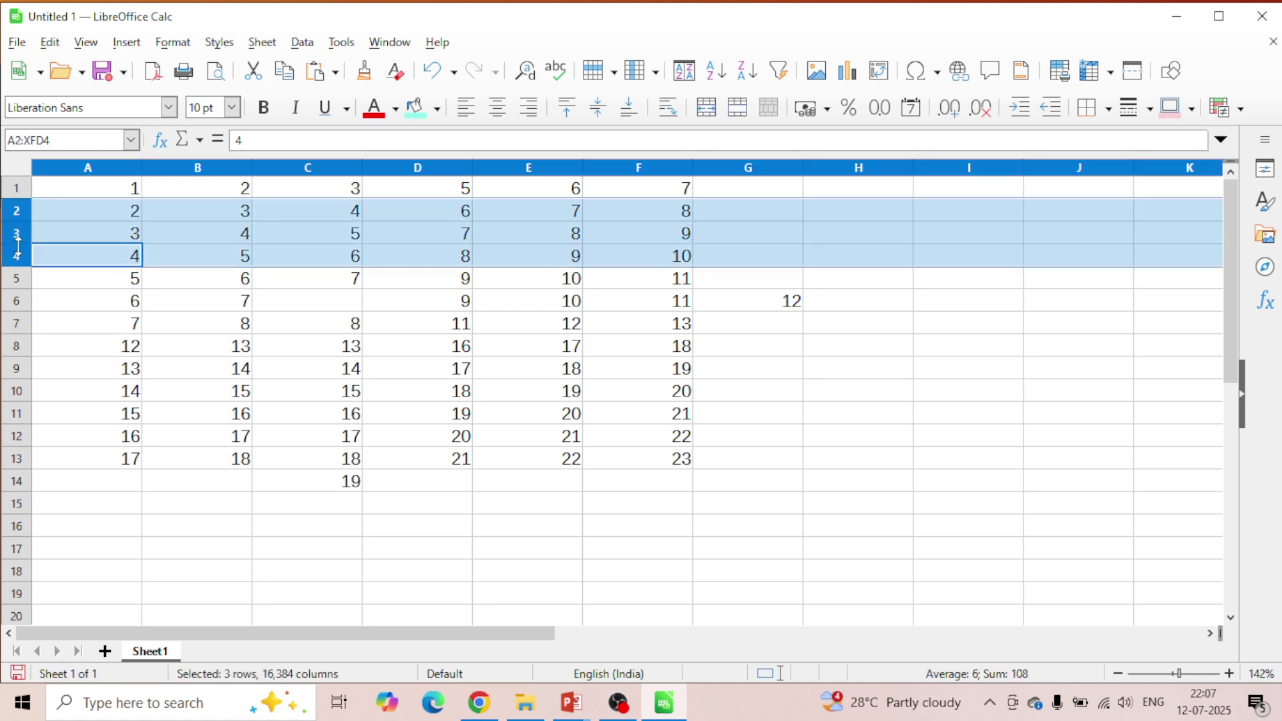
right_click(13, 263)
left_click(107, 346)
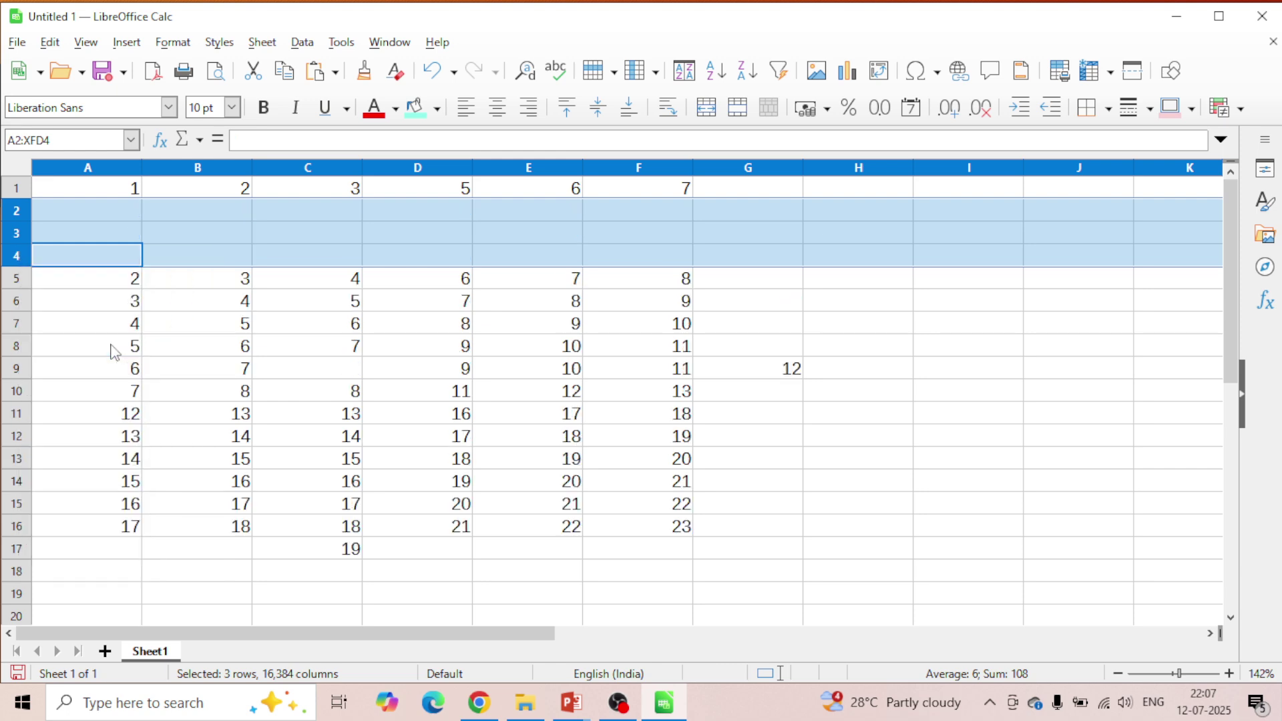
key("ctrl+z")
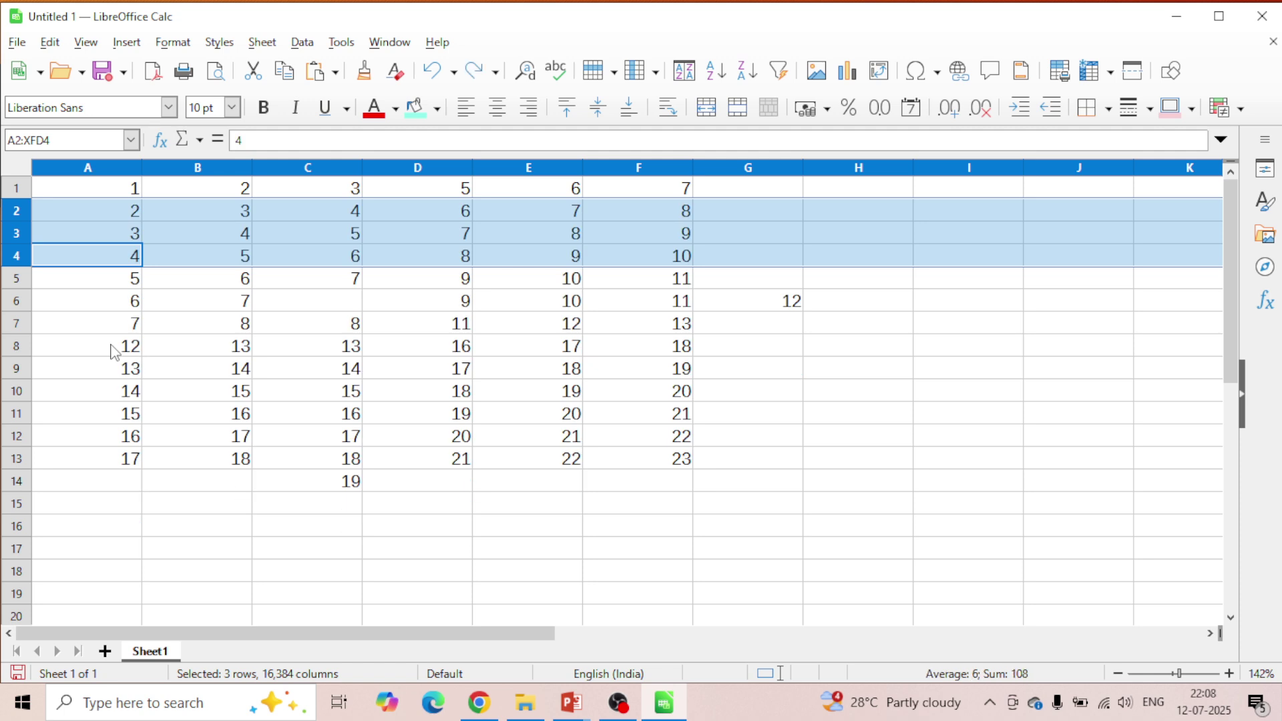
Delete the selected rows 2 to 4 with the Delete Rows command.
left_click(274, 43)
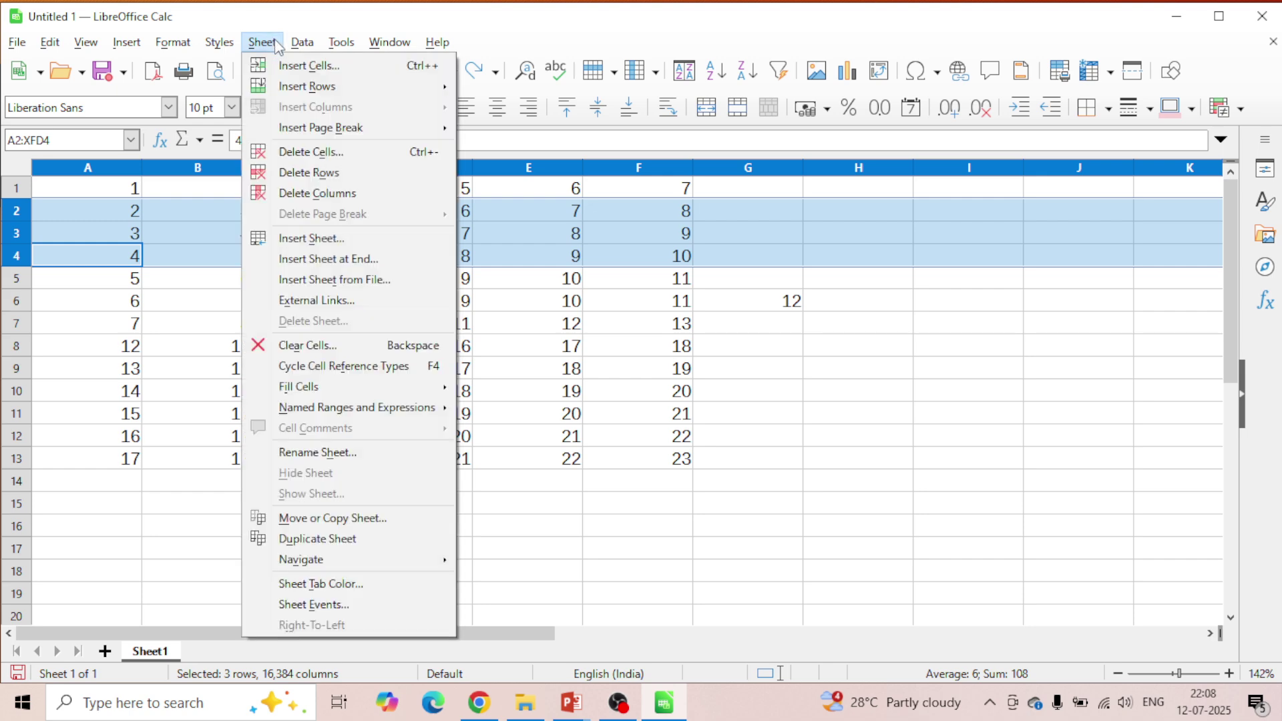
left_click(342, 175)
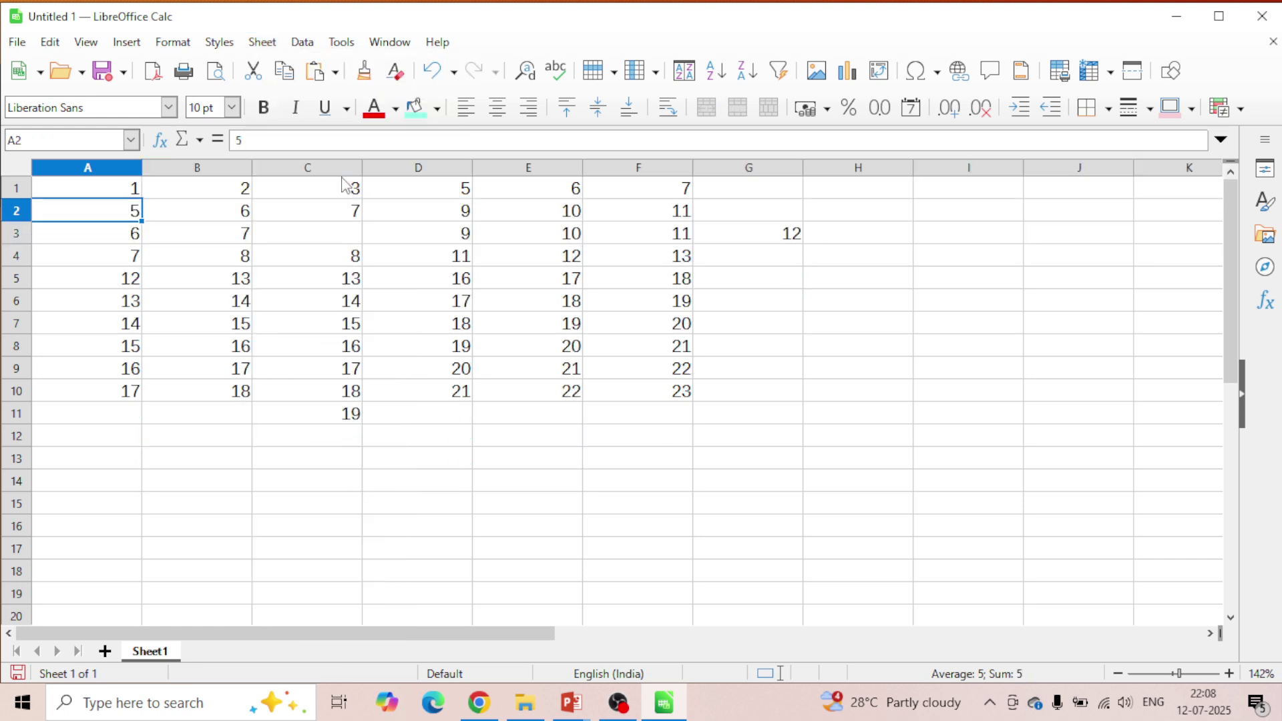
Delete columns C and D together with the Delete Columns command.
left_click_drag(330, 169, 414, 170)
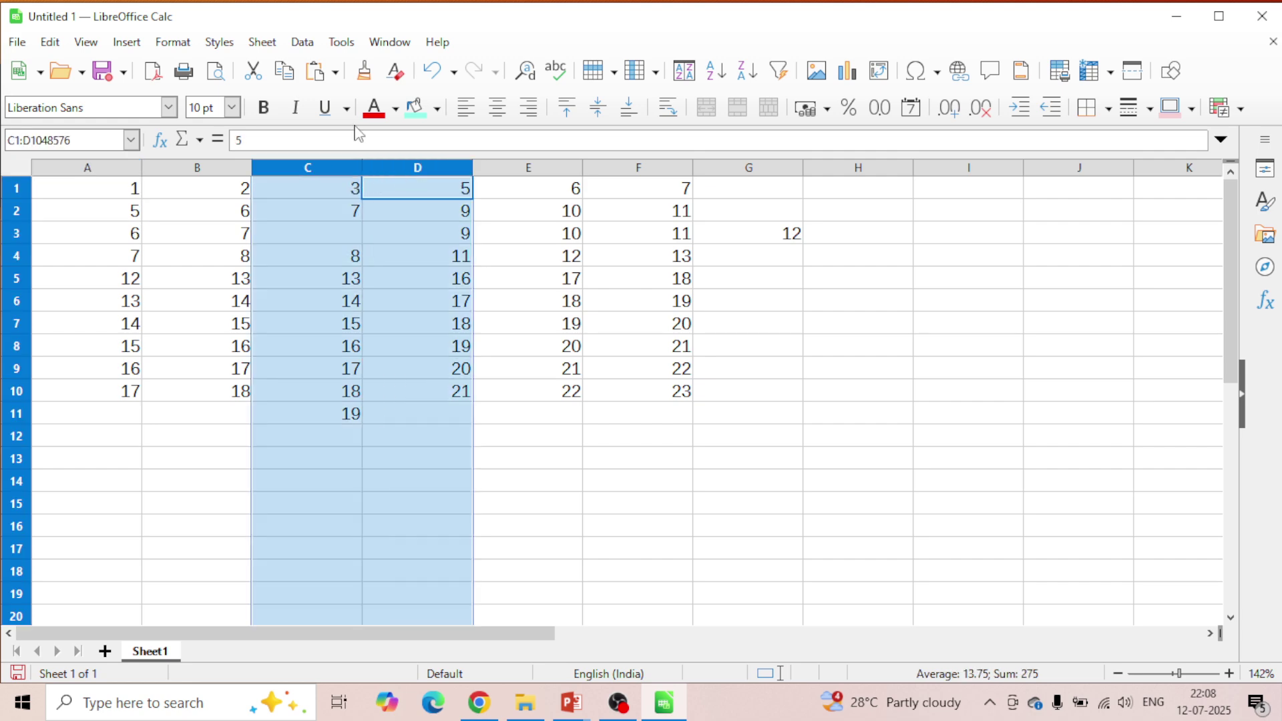
left_click(262, 43)
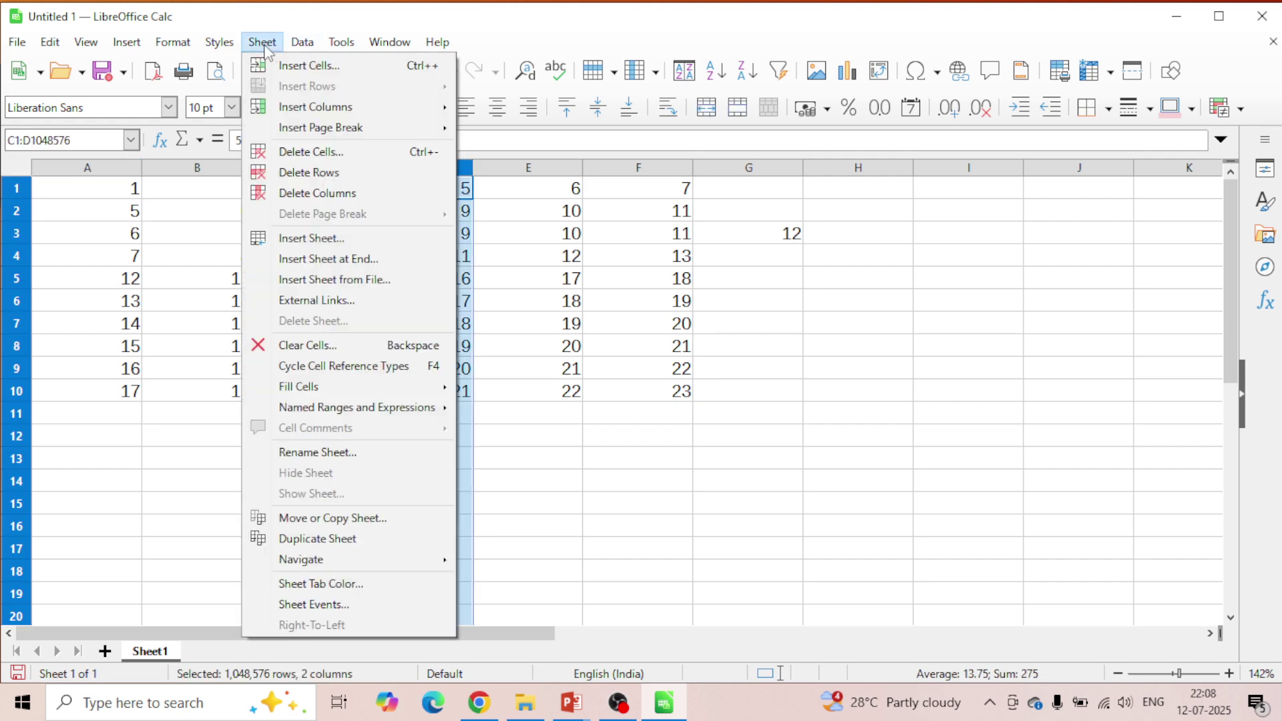
left_click(332, 194)
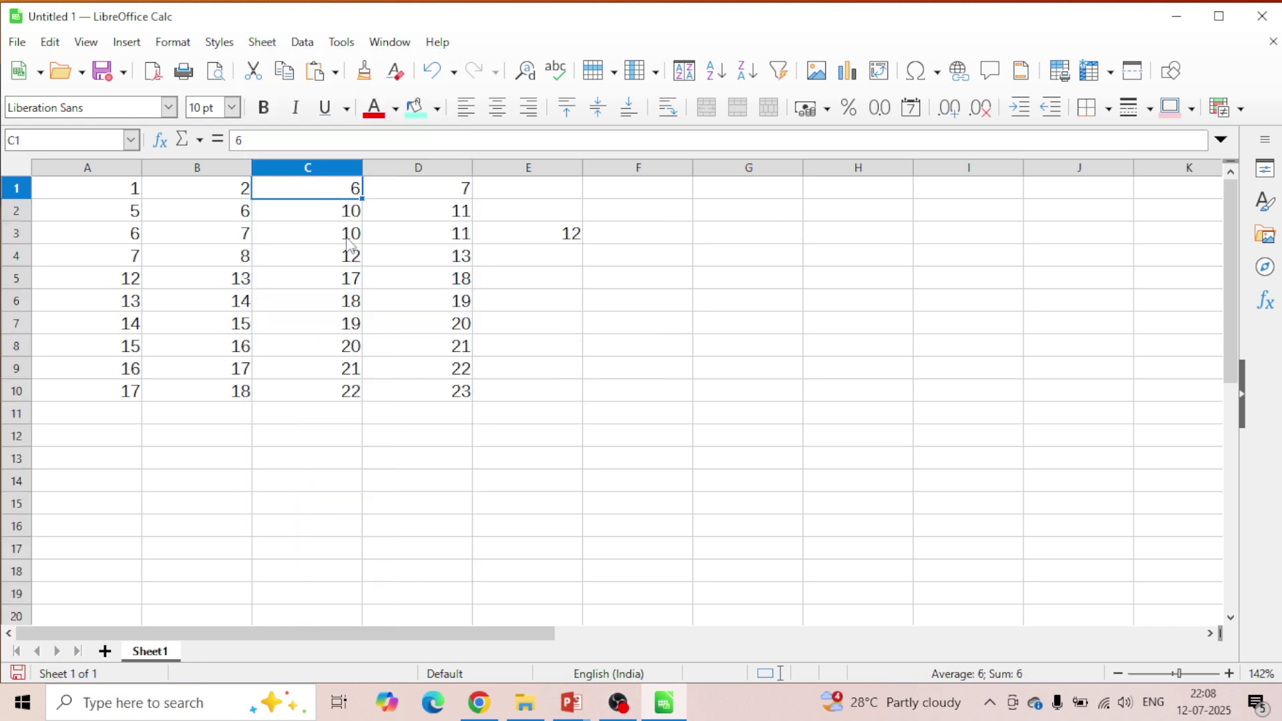
Delete cell C3 on its own with the Shift cells up option.
left_click(268, 235)
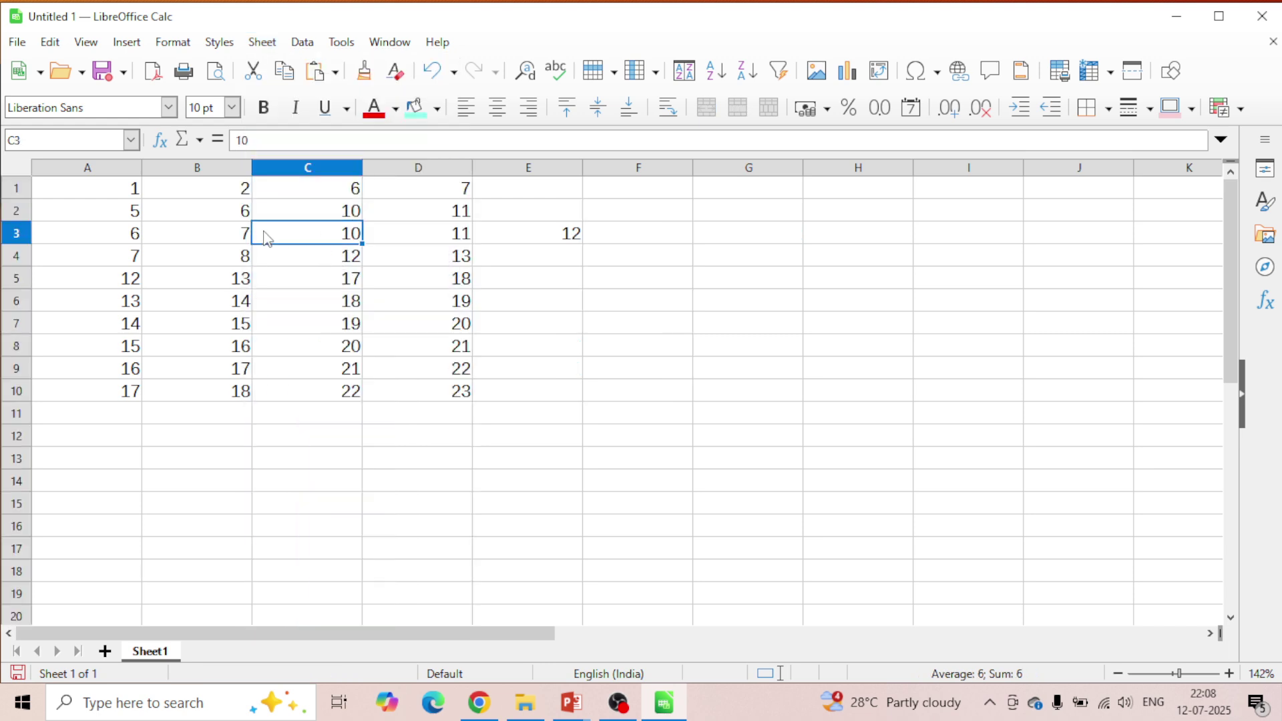
left_click(262, 42)
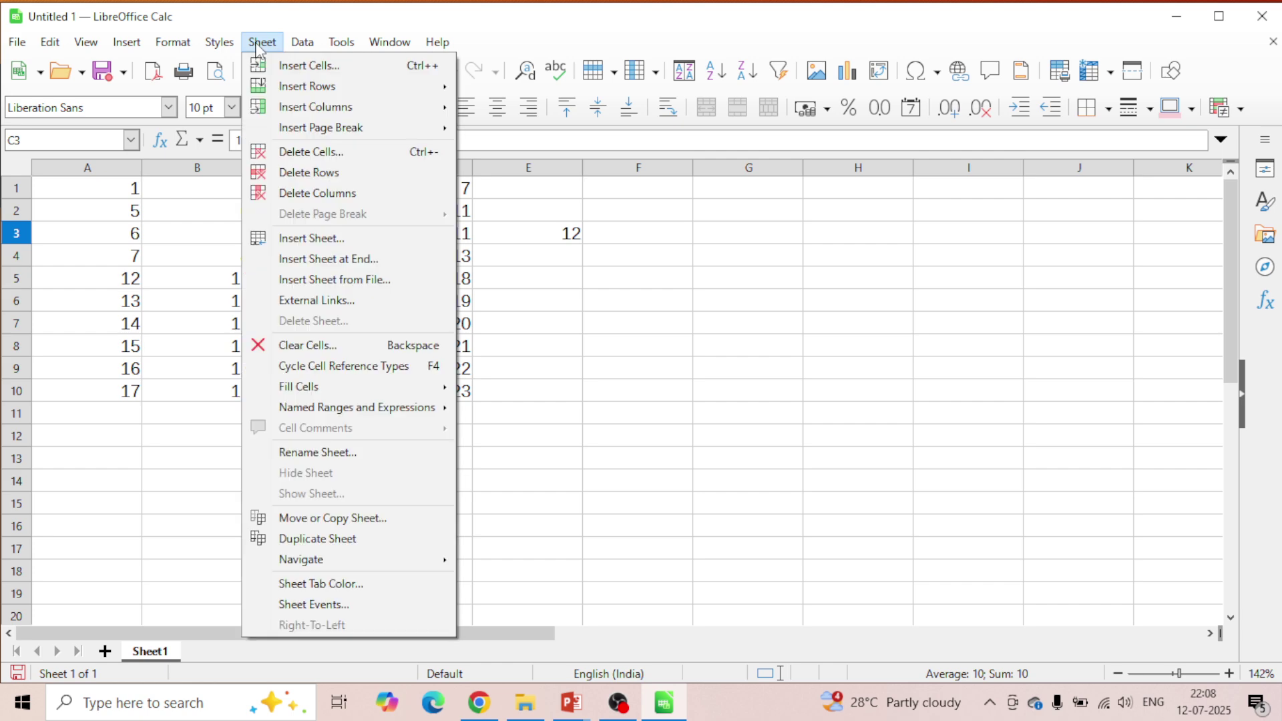
left_click(299, 153)
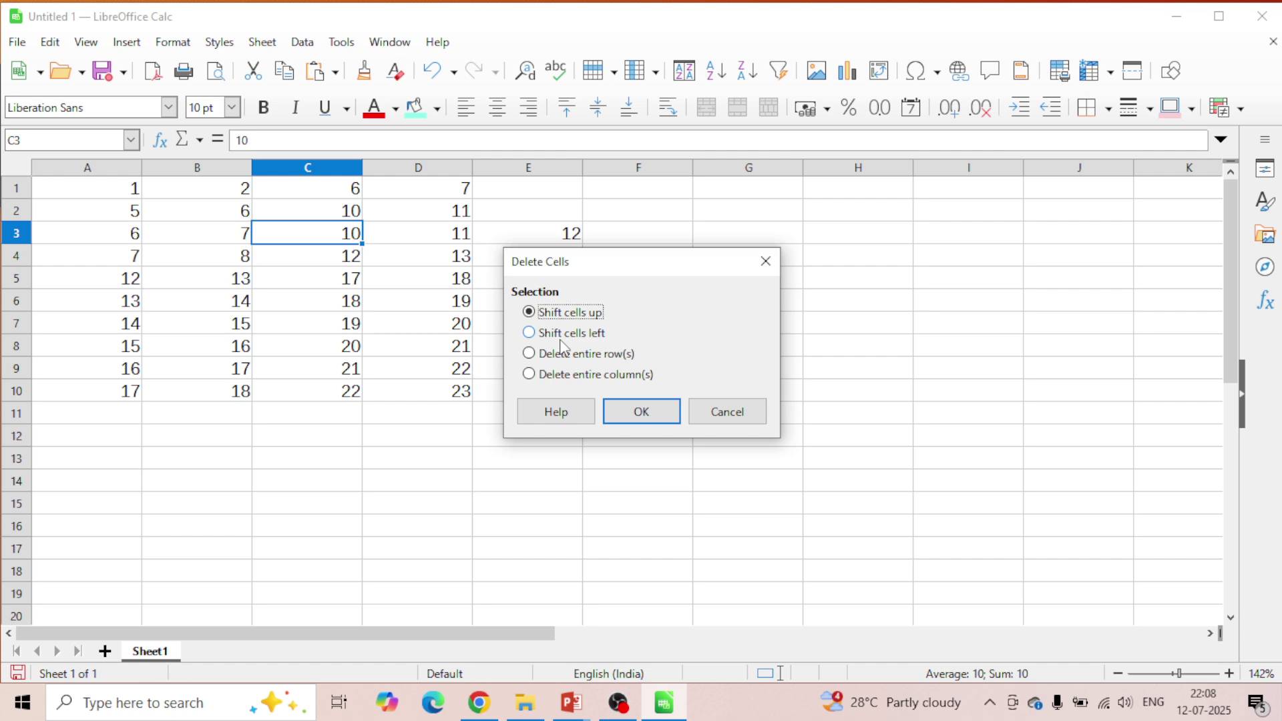
left_click(634, 410)
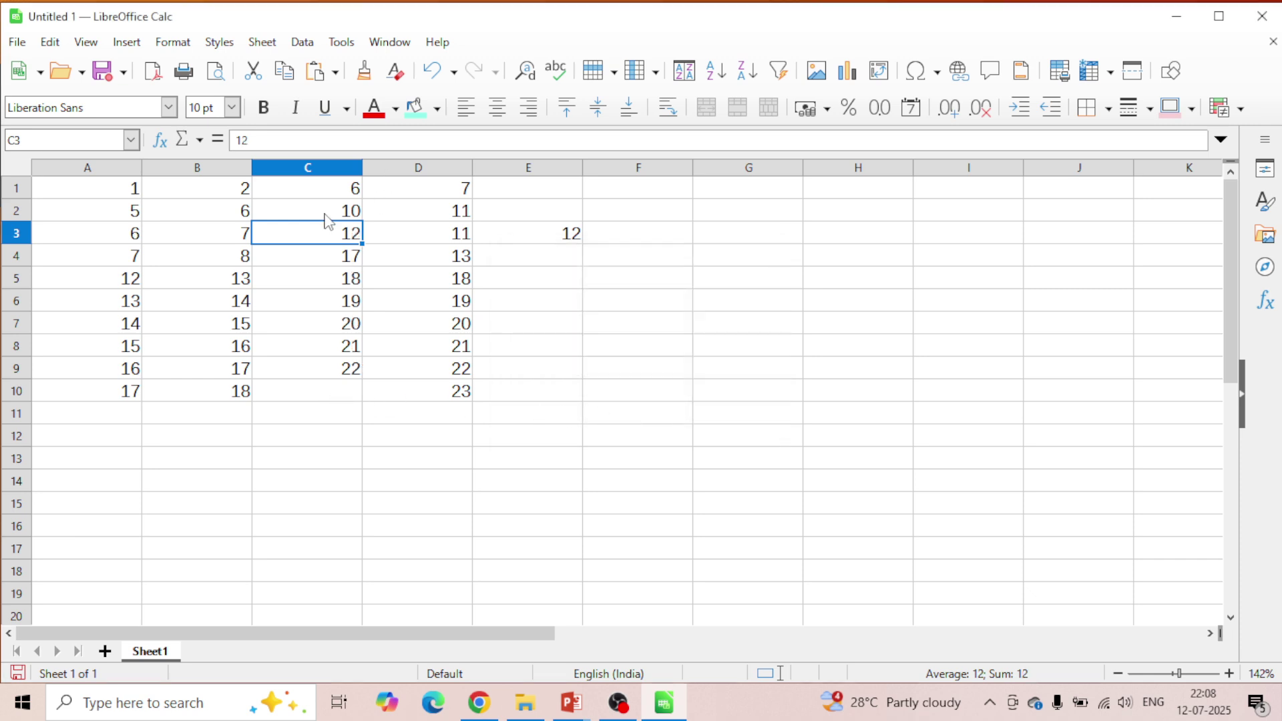
Delete the whole row of cell C3 using Delete Cells with the Delete entire row(s) option.
left_click(274, 44)
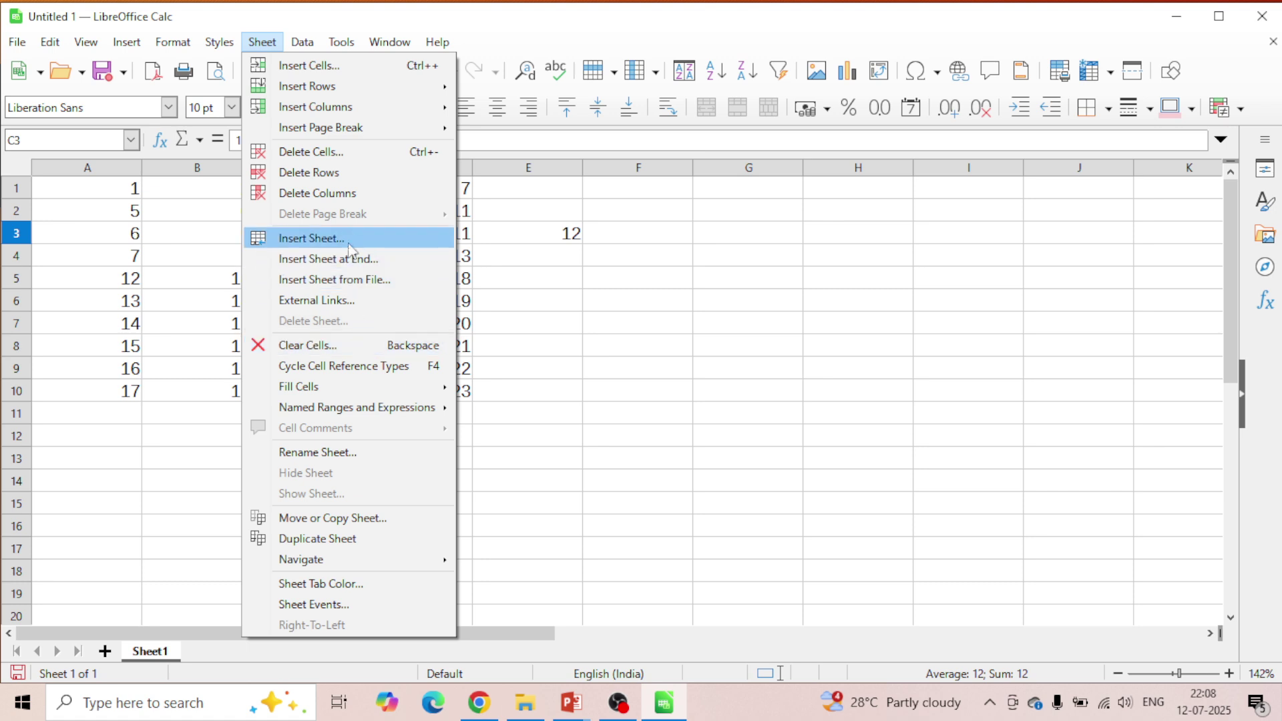
left_click(356, 148)
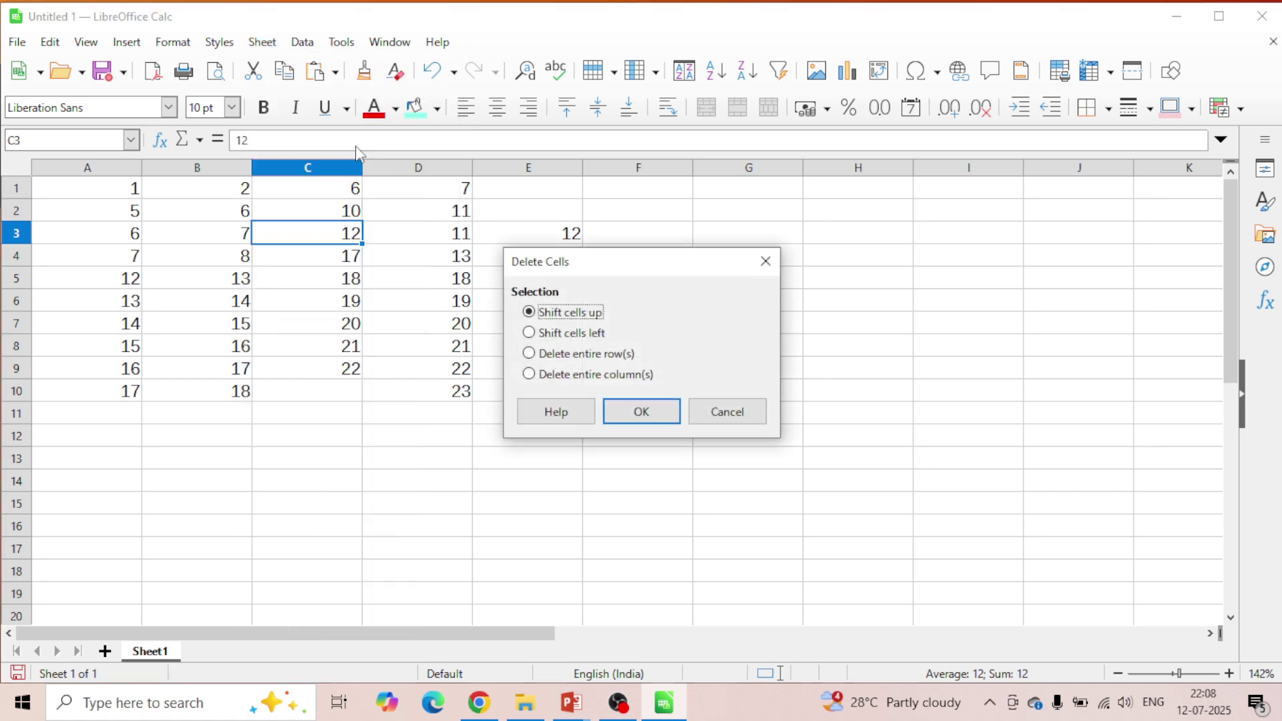
left_click(573, 336)
left_click(573, 357)
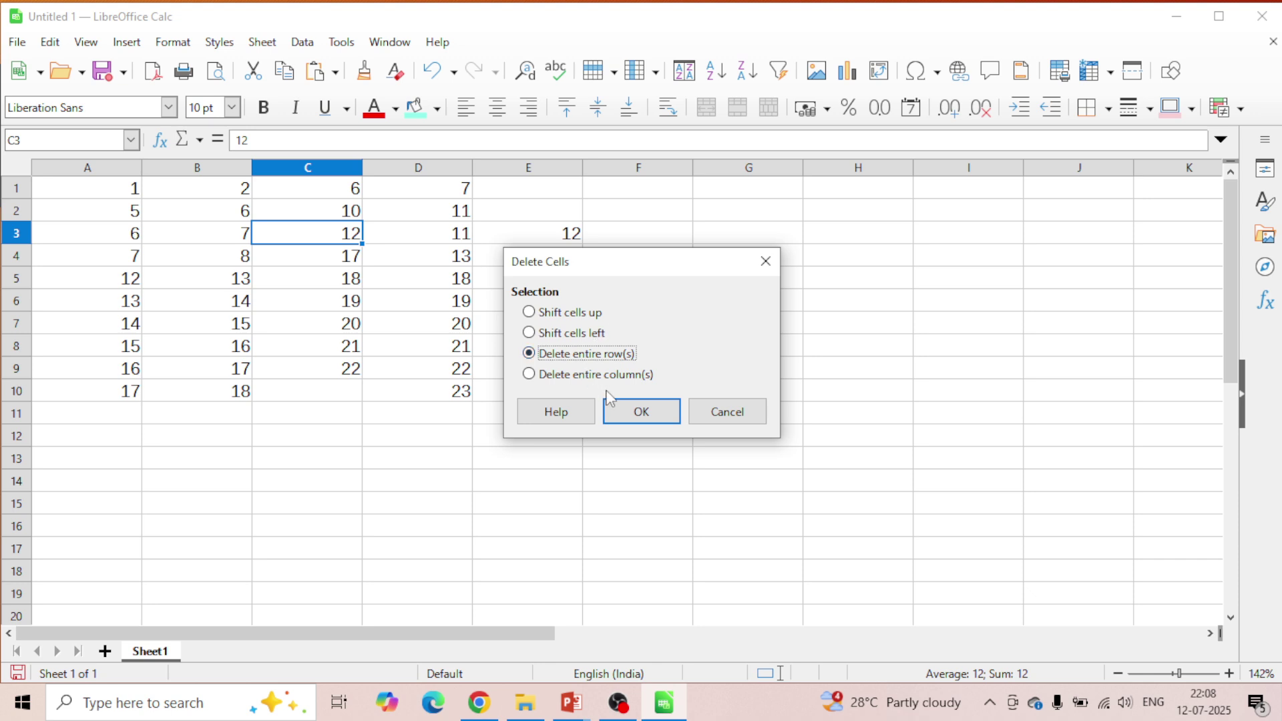
left_click(628, 406)
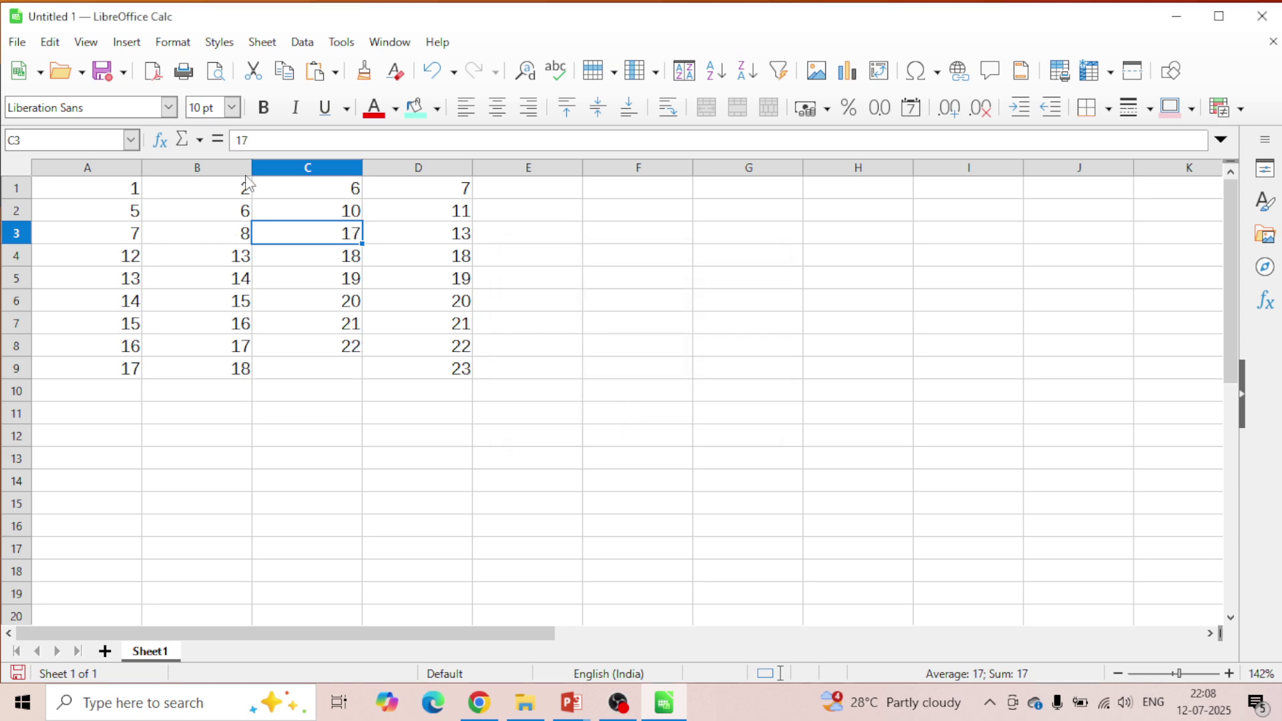
Delete the whole column of cell C2 using Delete Cells with the Delete entire column(s) option.
left_click(309, 222)
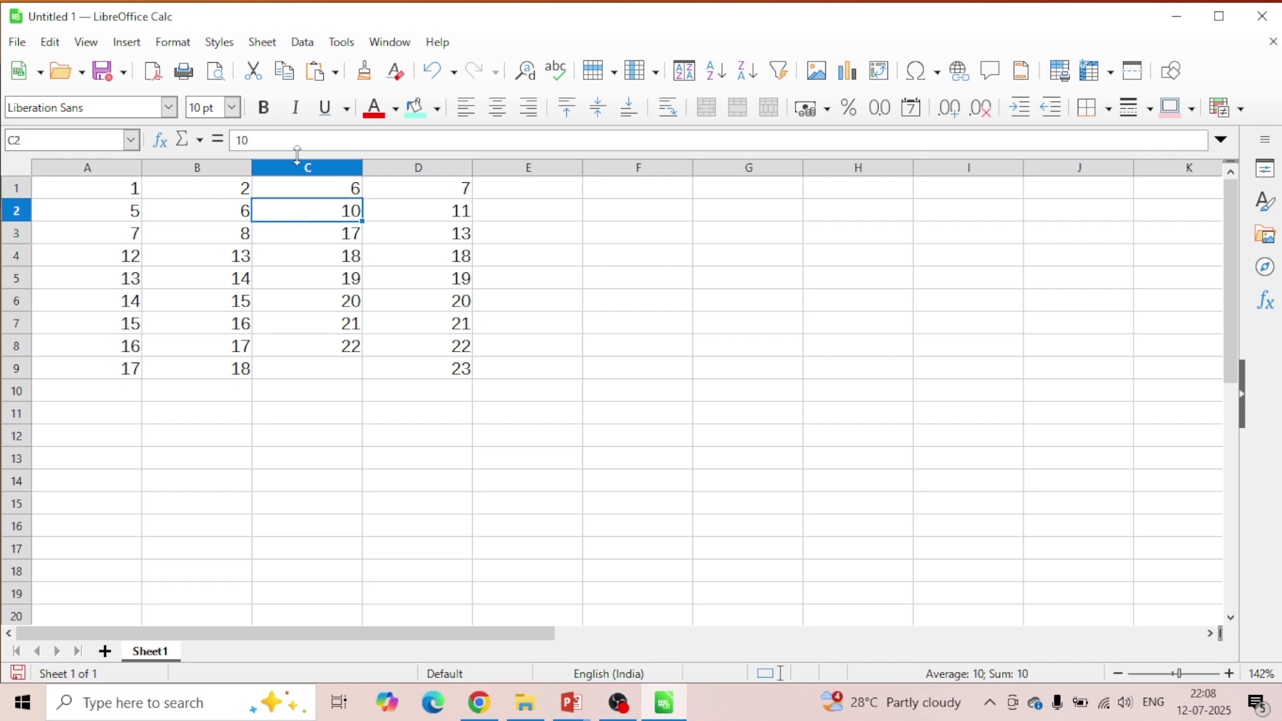
left_click(265, 42)
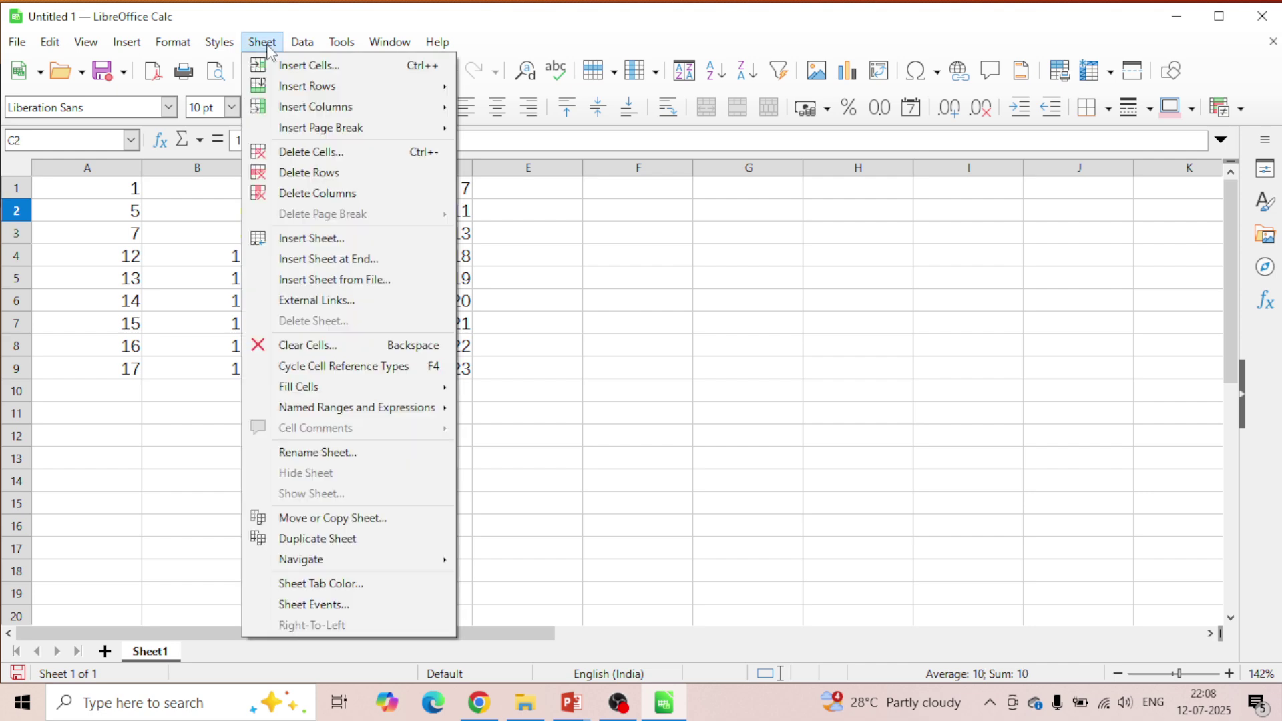
left_click(336, 157)
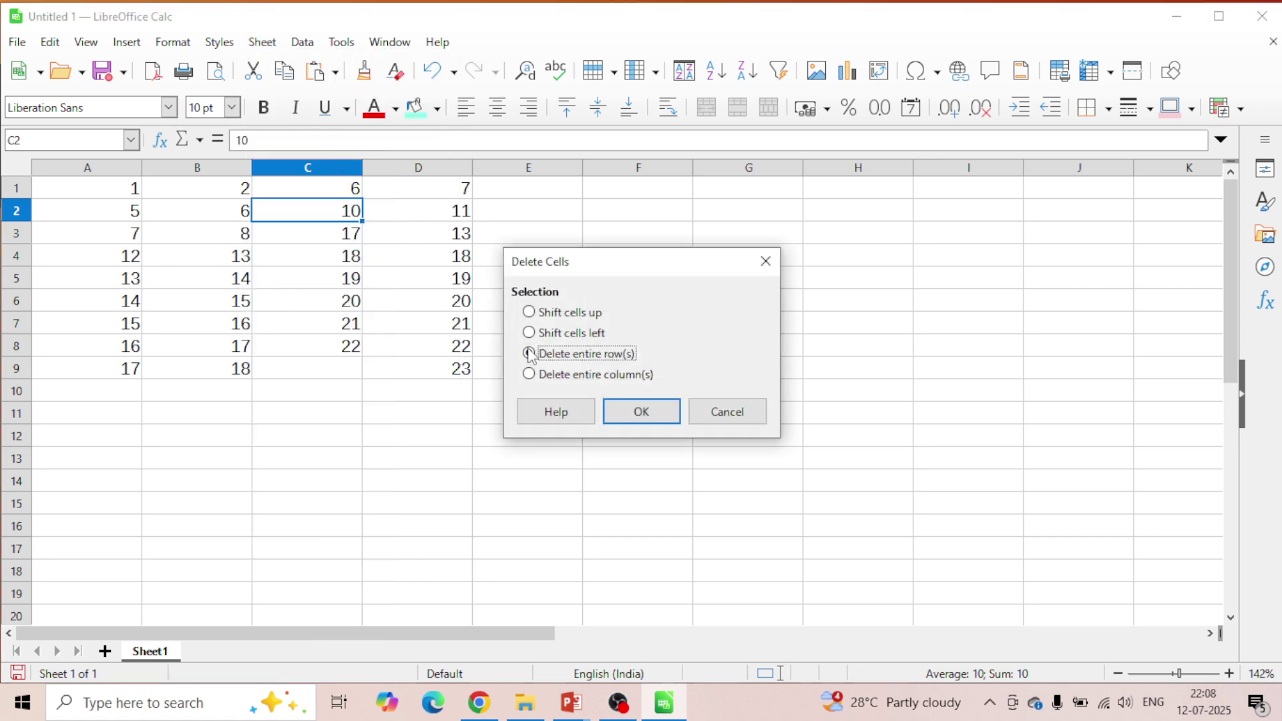
left_click(535, 374)
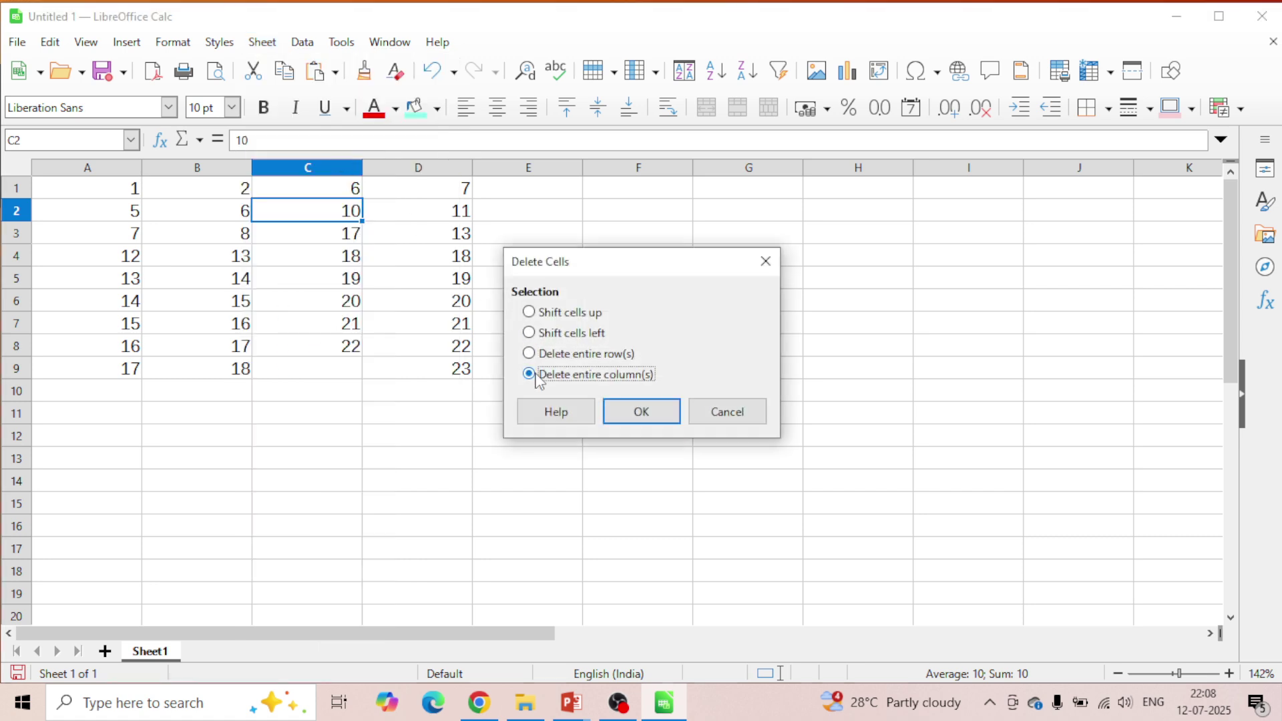
left_click(638, 417)
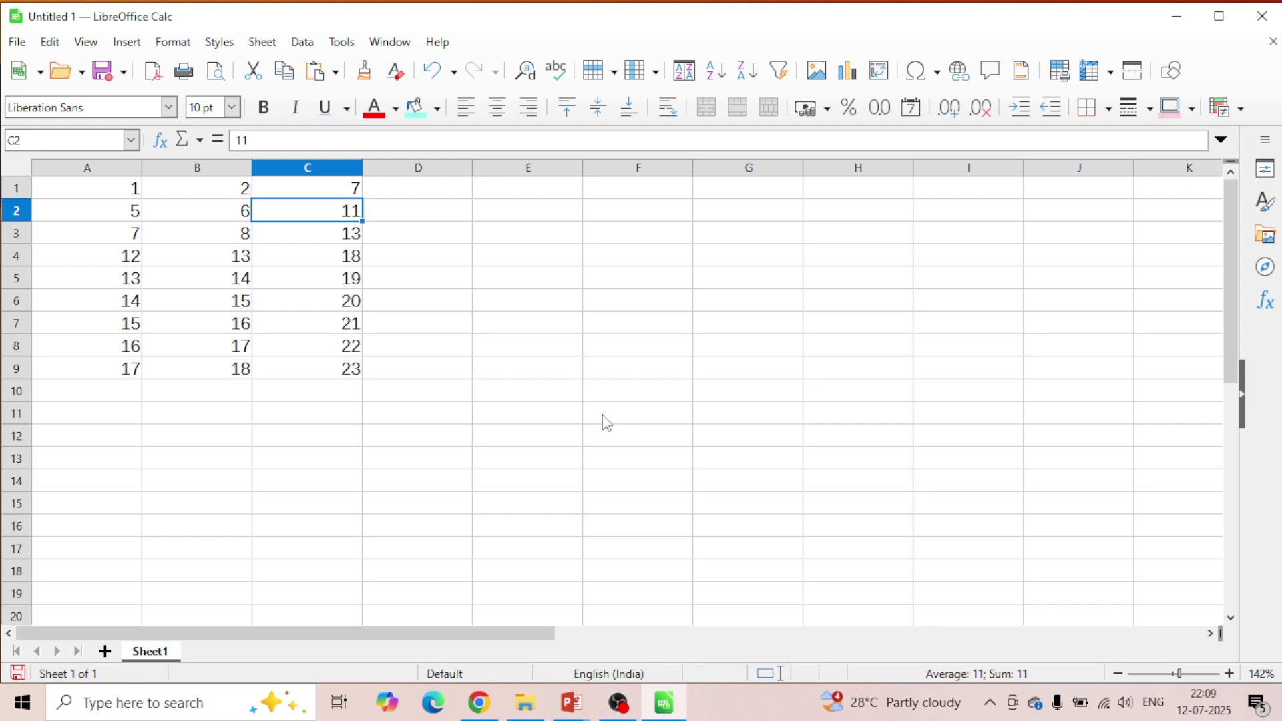
key("ctrl+minus")
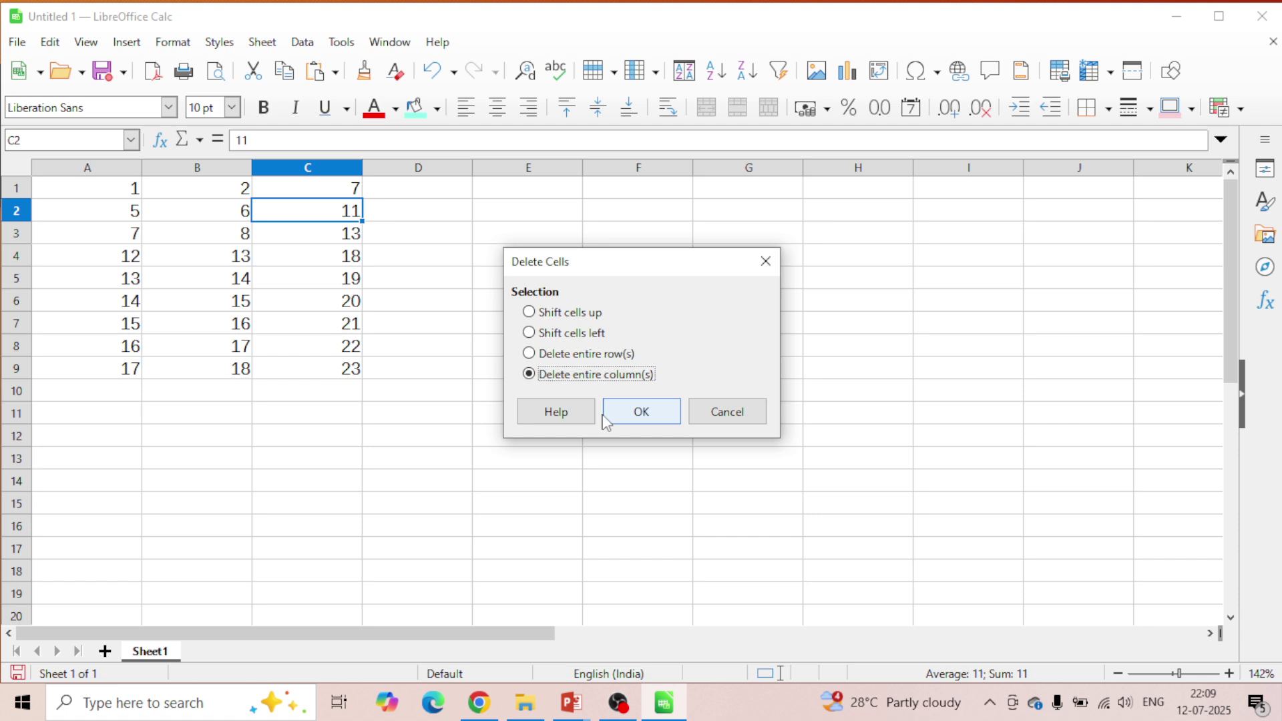
left_click(767, 260)
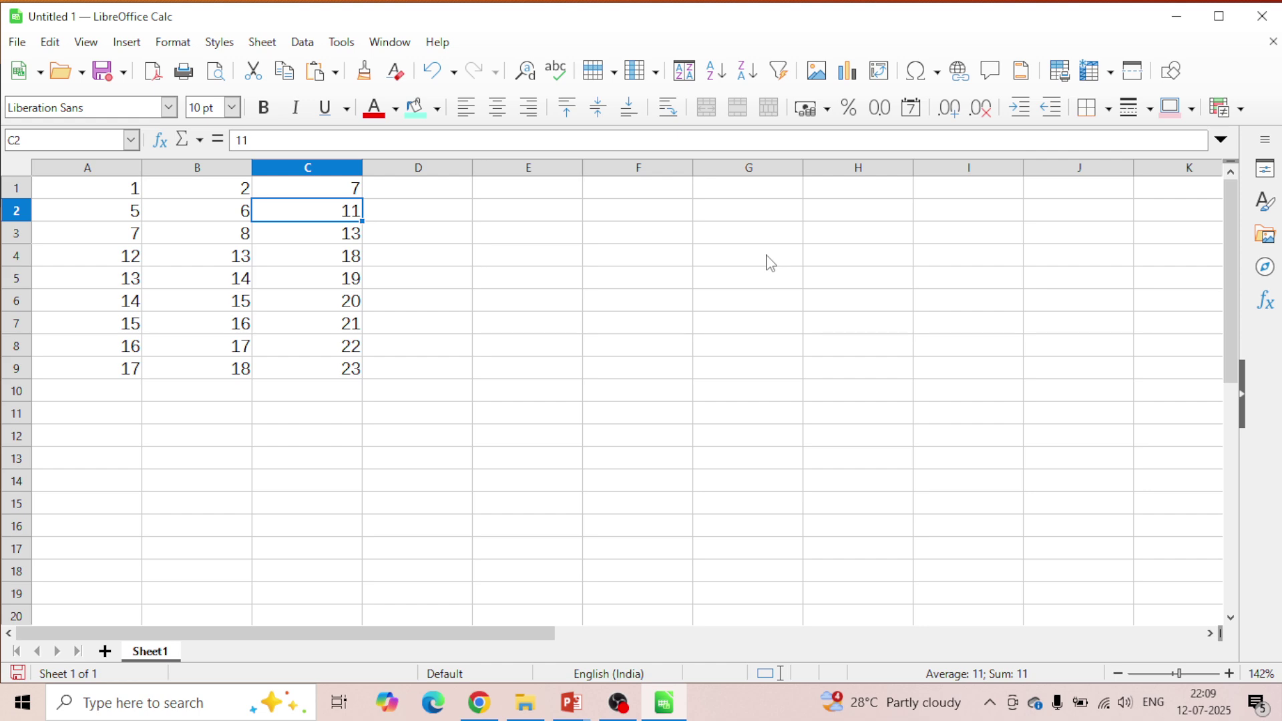
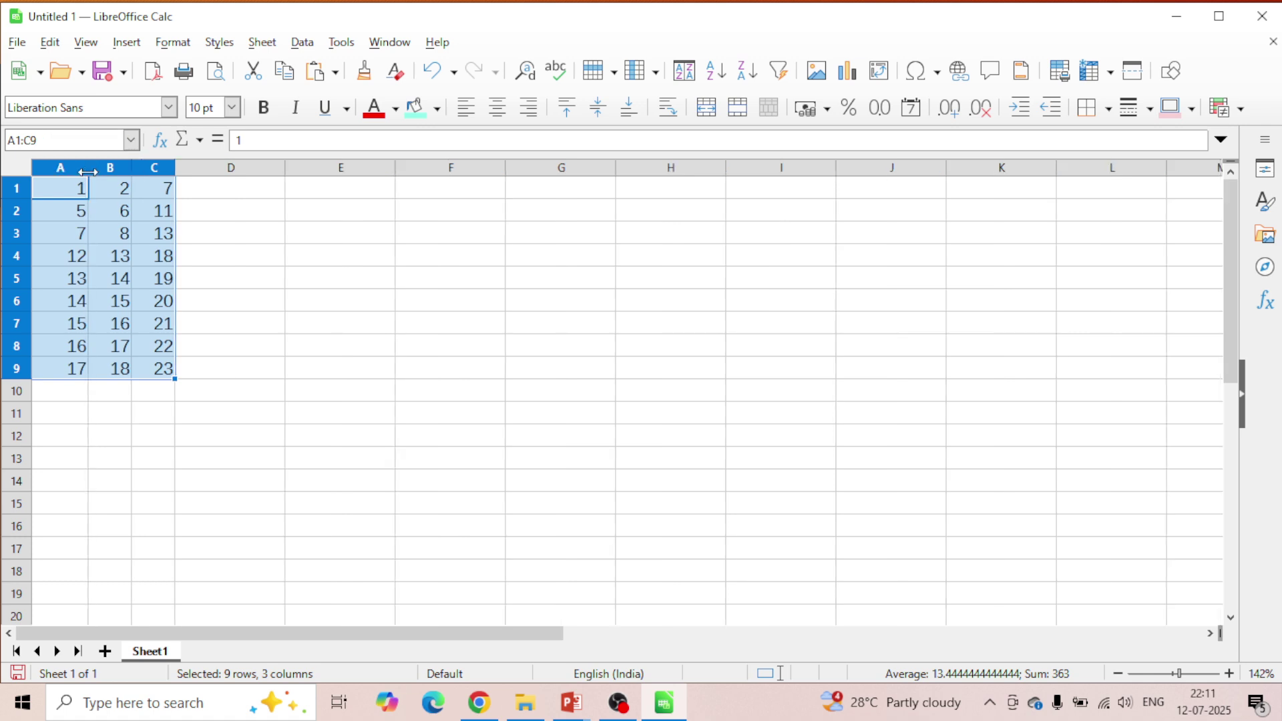
Fit the widths of columns A, B and C to their contents.
double_click(89, 171)
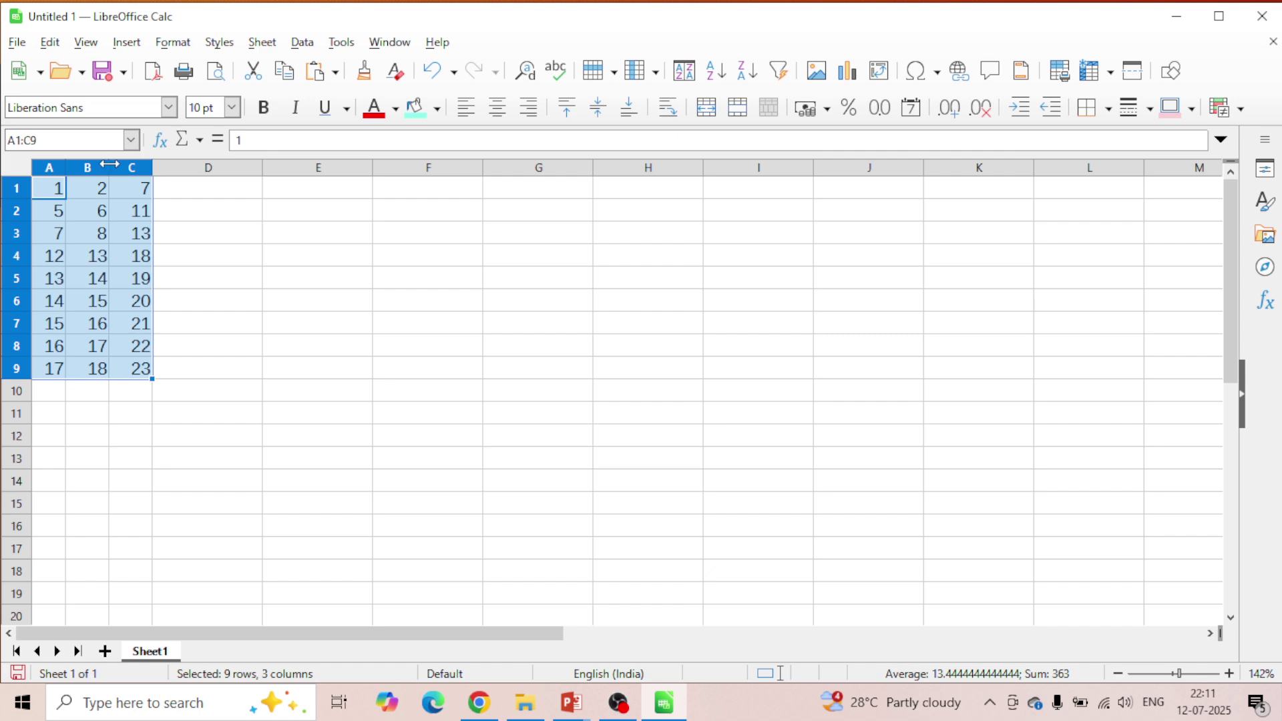
double_click(109, 167)
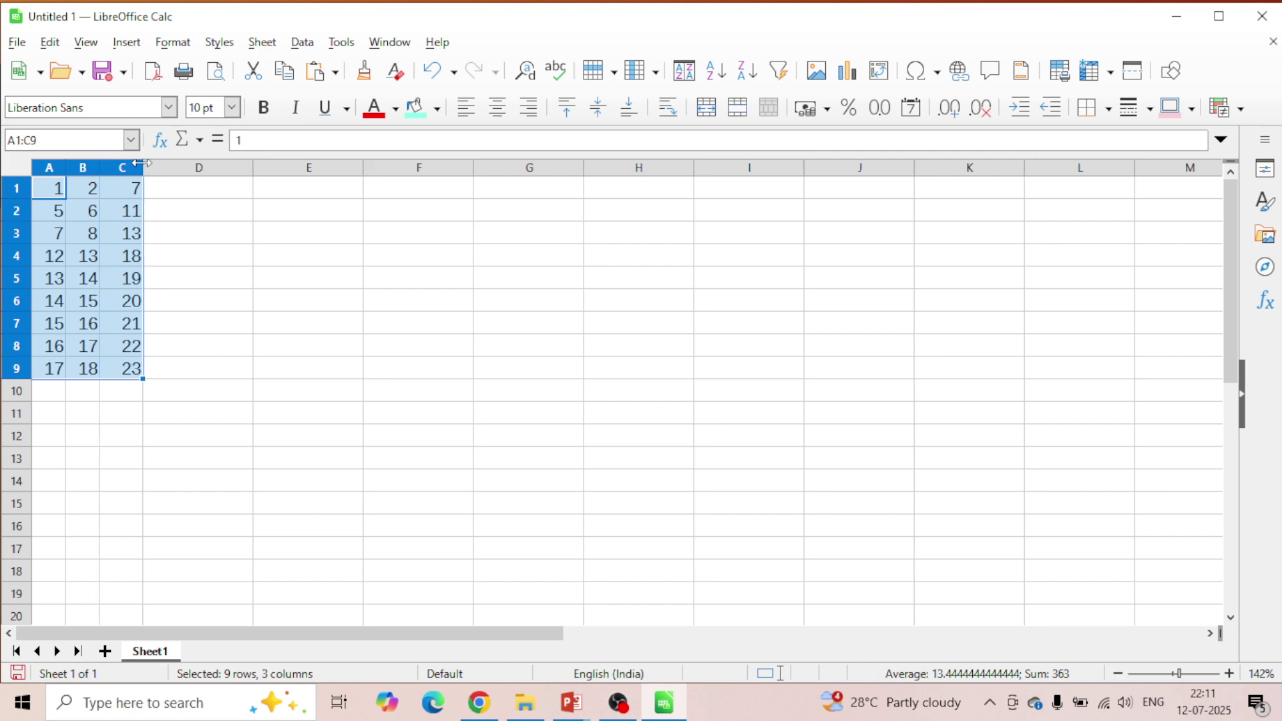
double_click(138, 163)
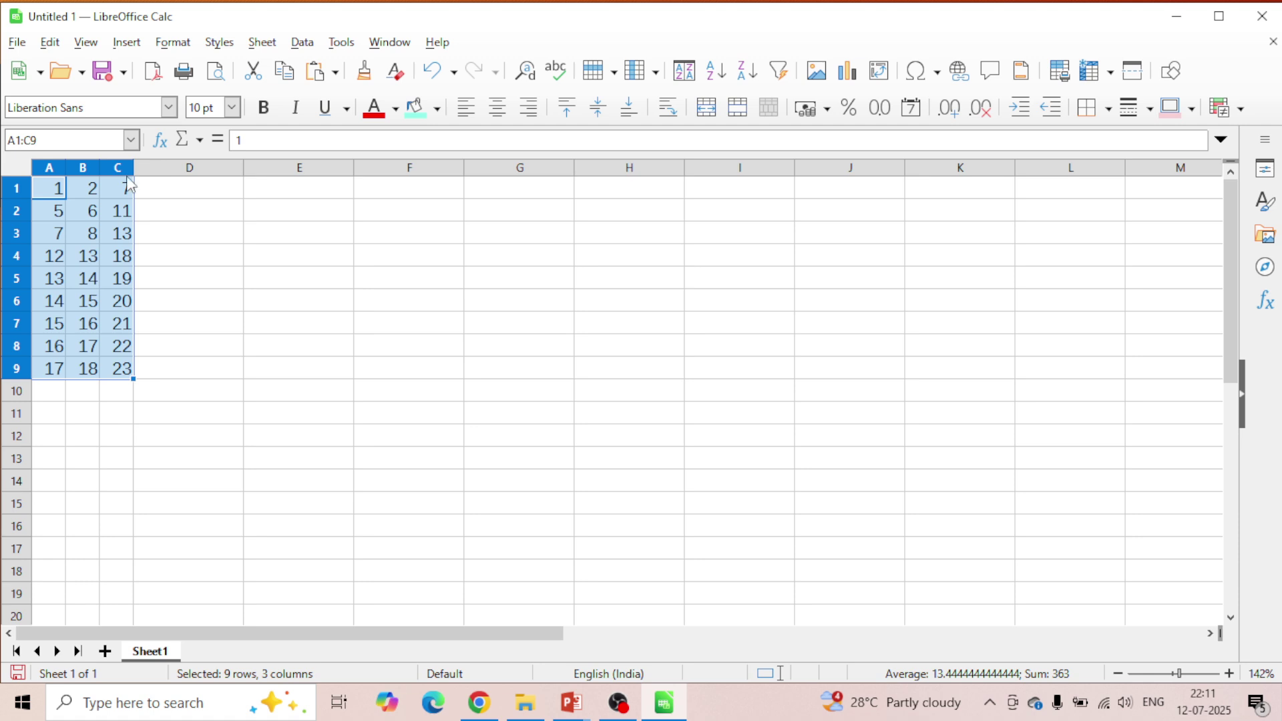
Enlarge the heights of rows 1 to 3 and refit each of them to its contents.
left_click_drag(21, 195, 12, 367)
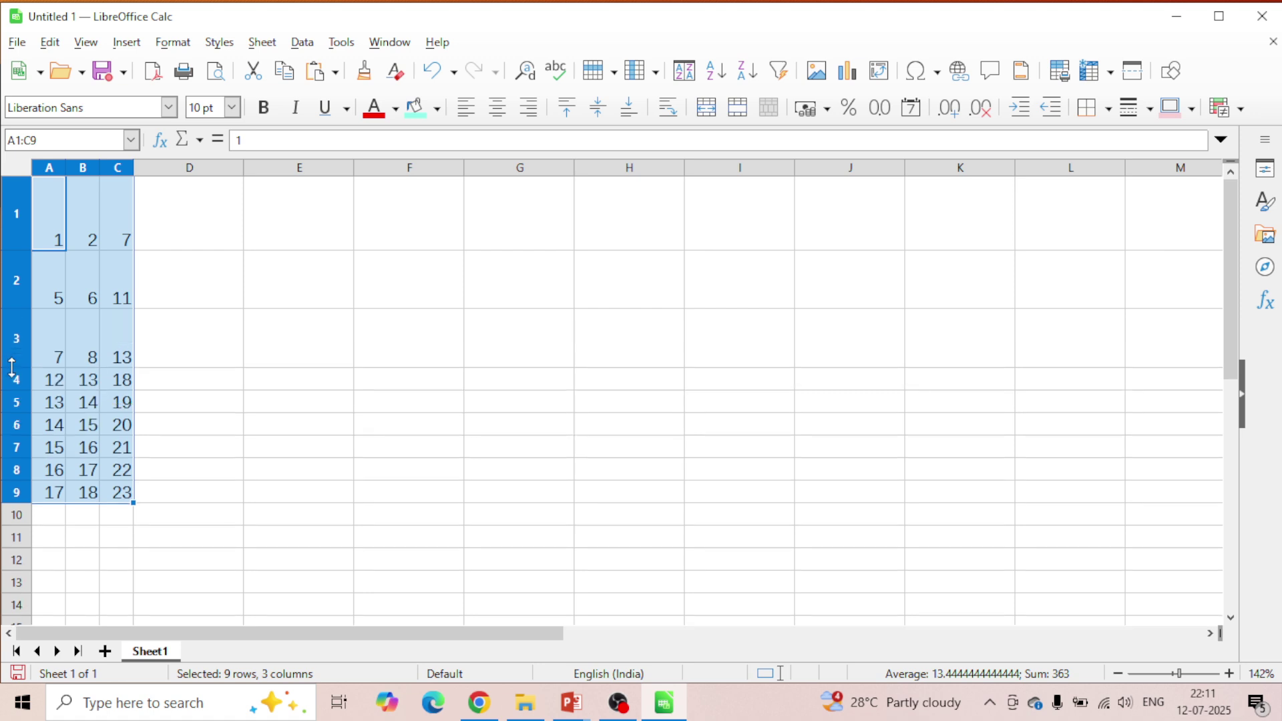
double_click(15, 250)
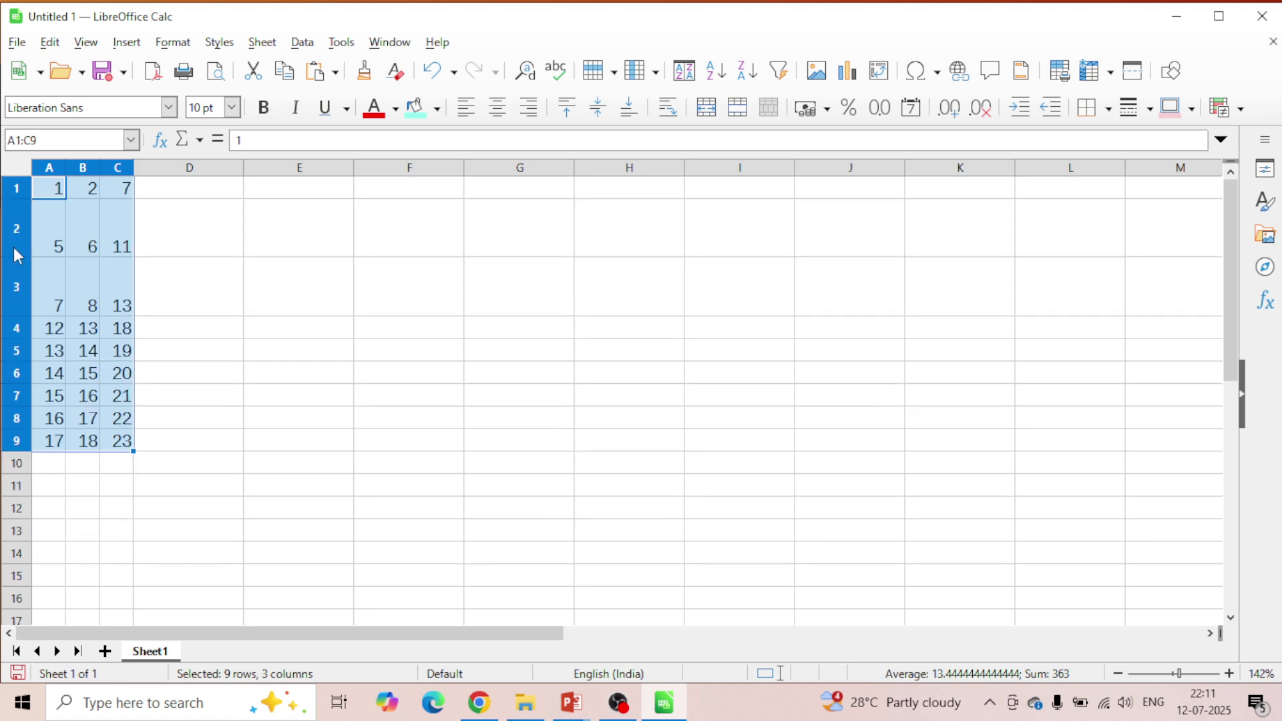
double_click(14, 257)
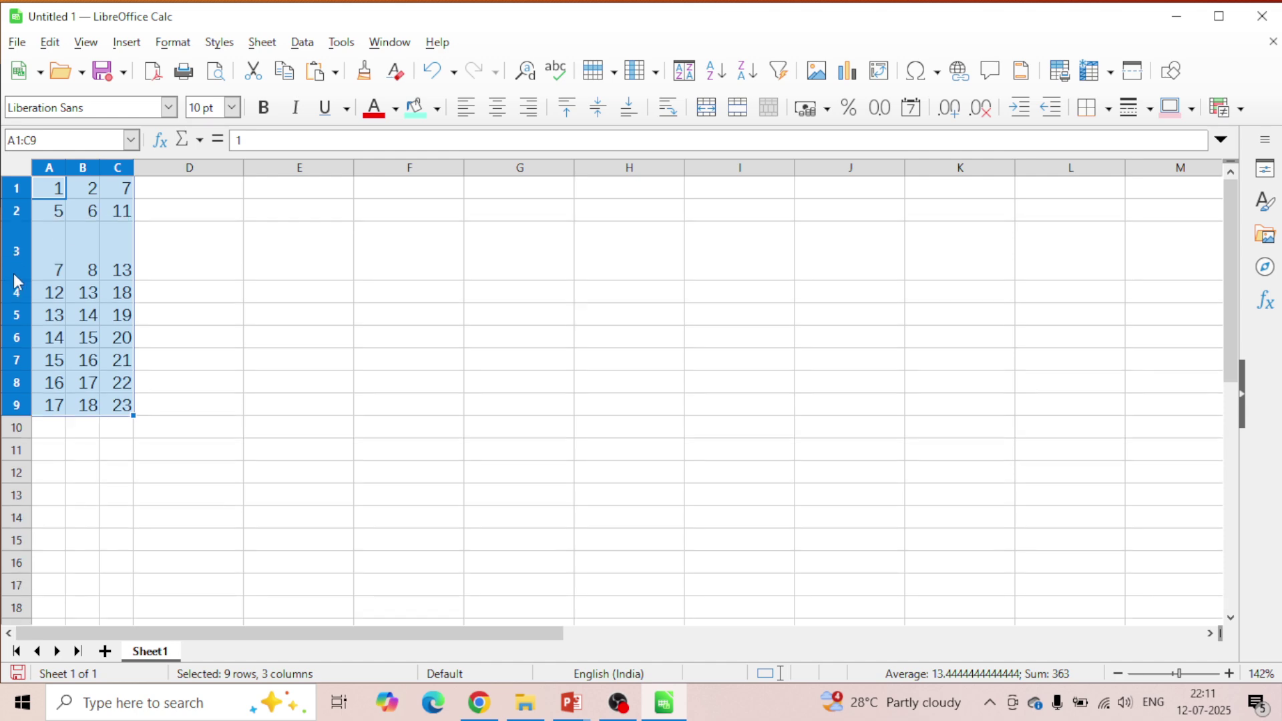
double_click(16, 281)
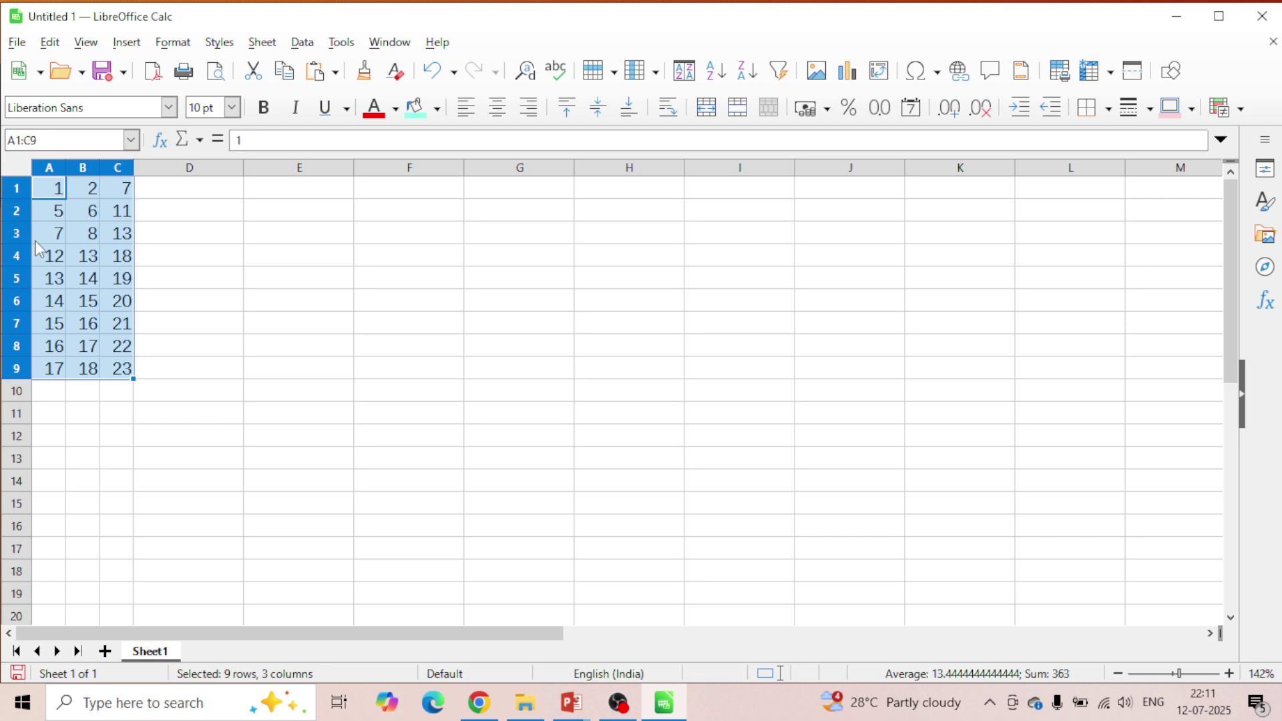
Insert nine blank rows above the selected number grid A1:C9 and clear the selection.
right_click(52, 190)
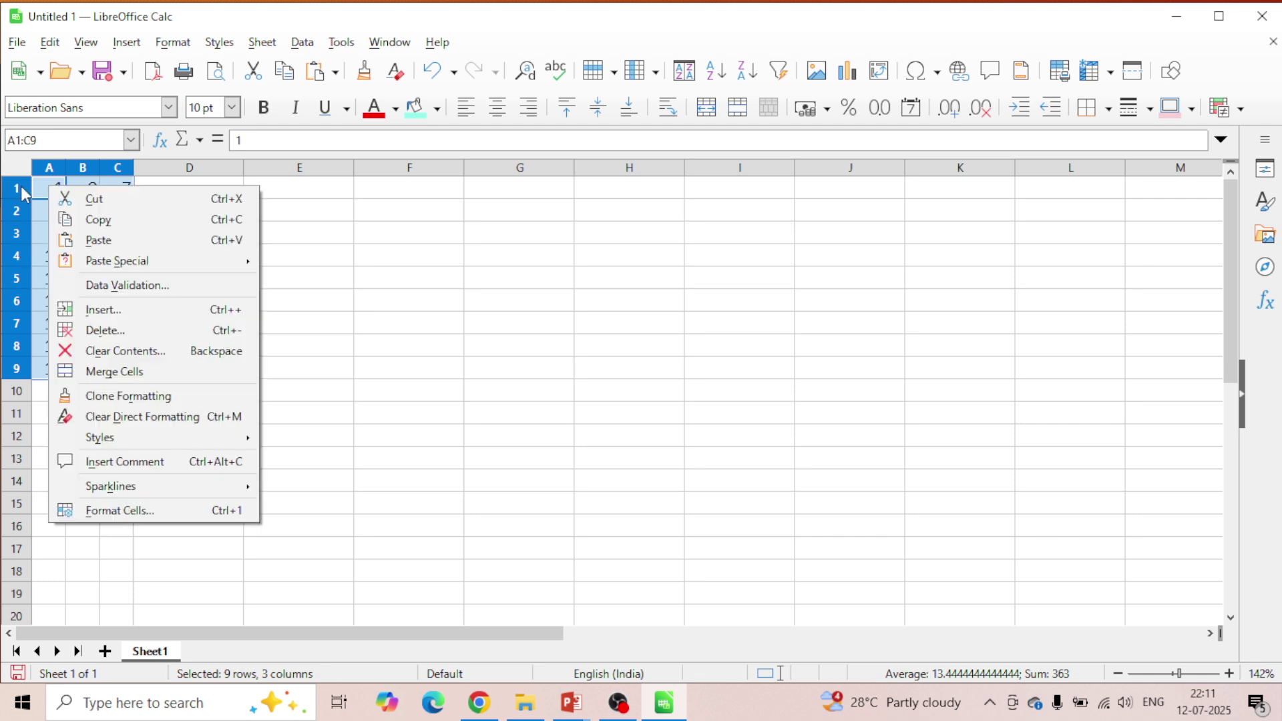
left_click(19, 188)
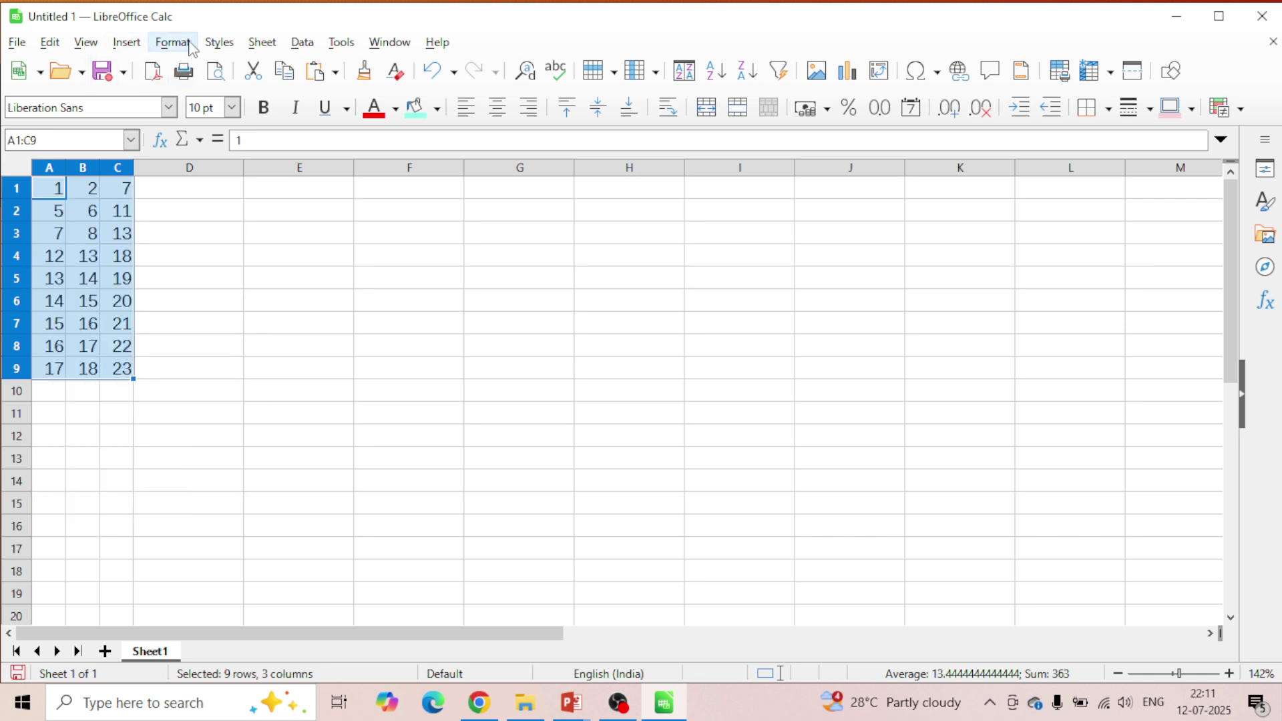
left_click(261, 42)
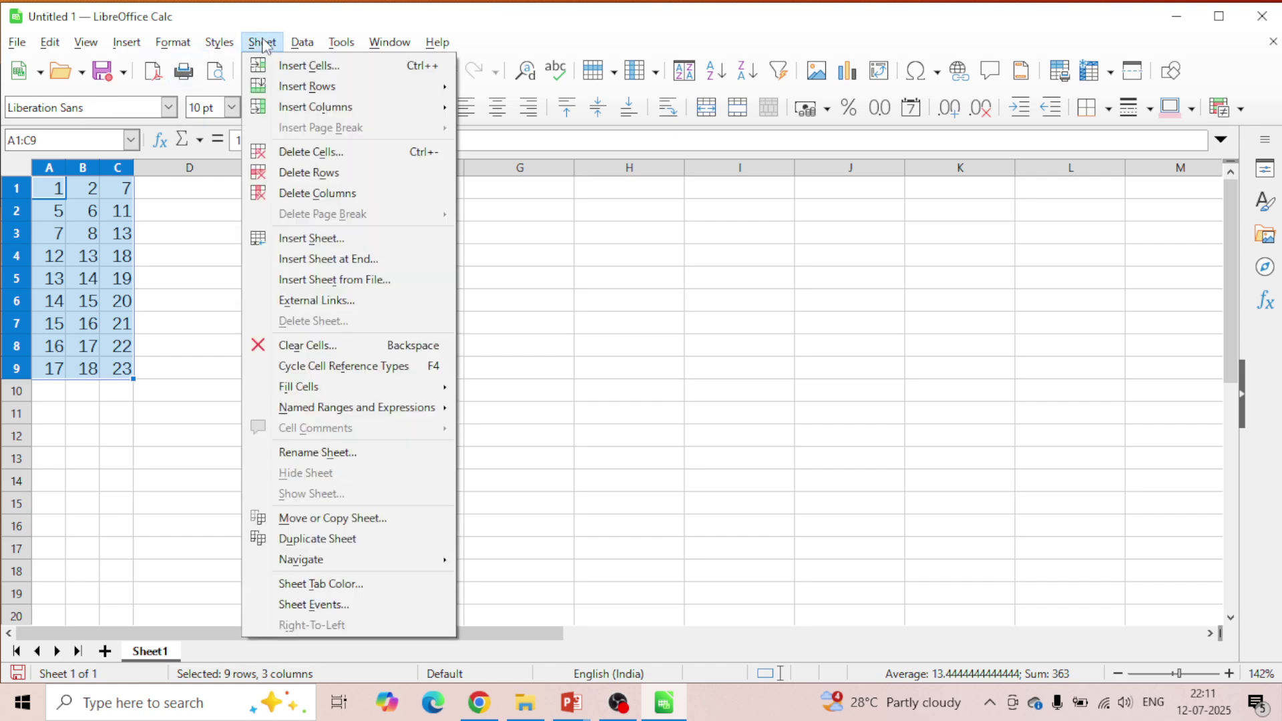
mouse_move(299, 97)
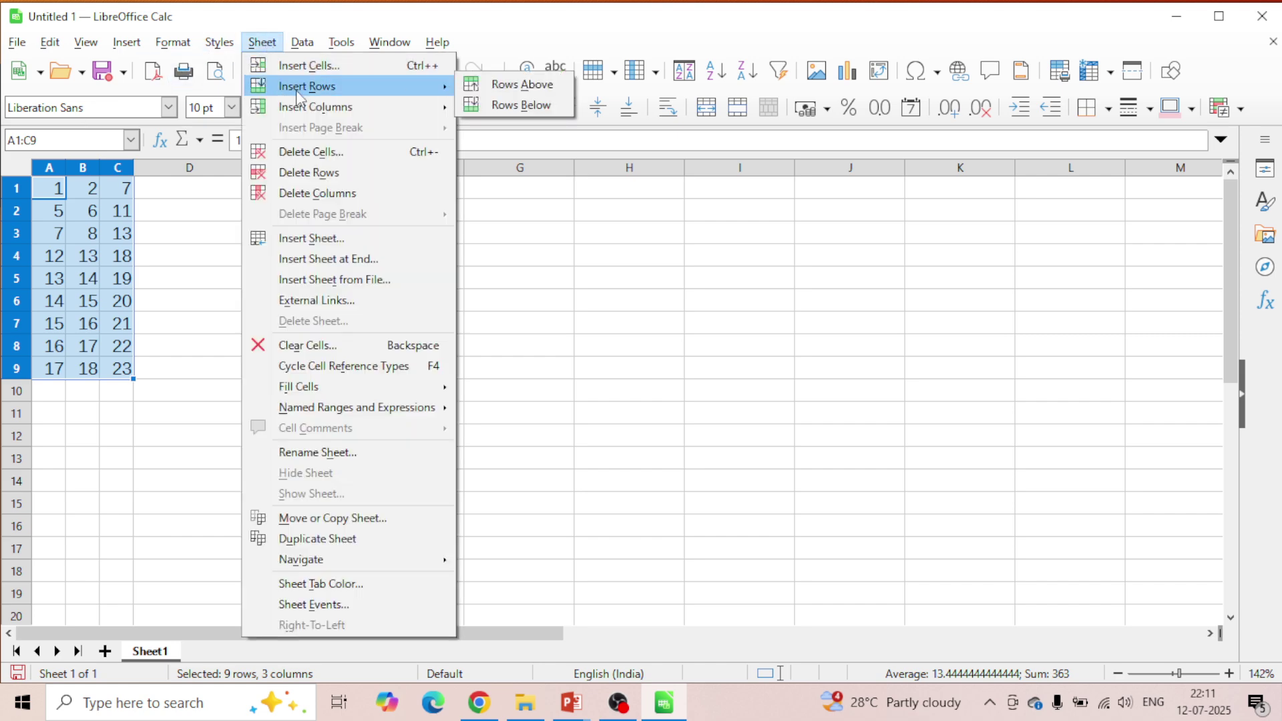
left_click(502, 85)
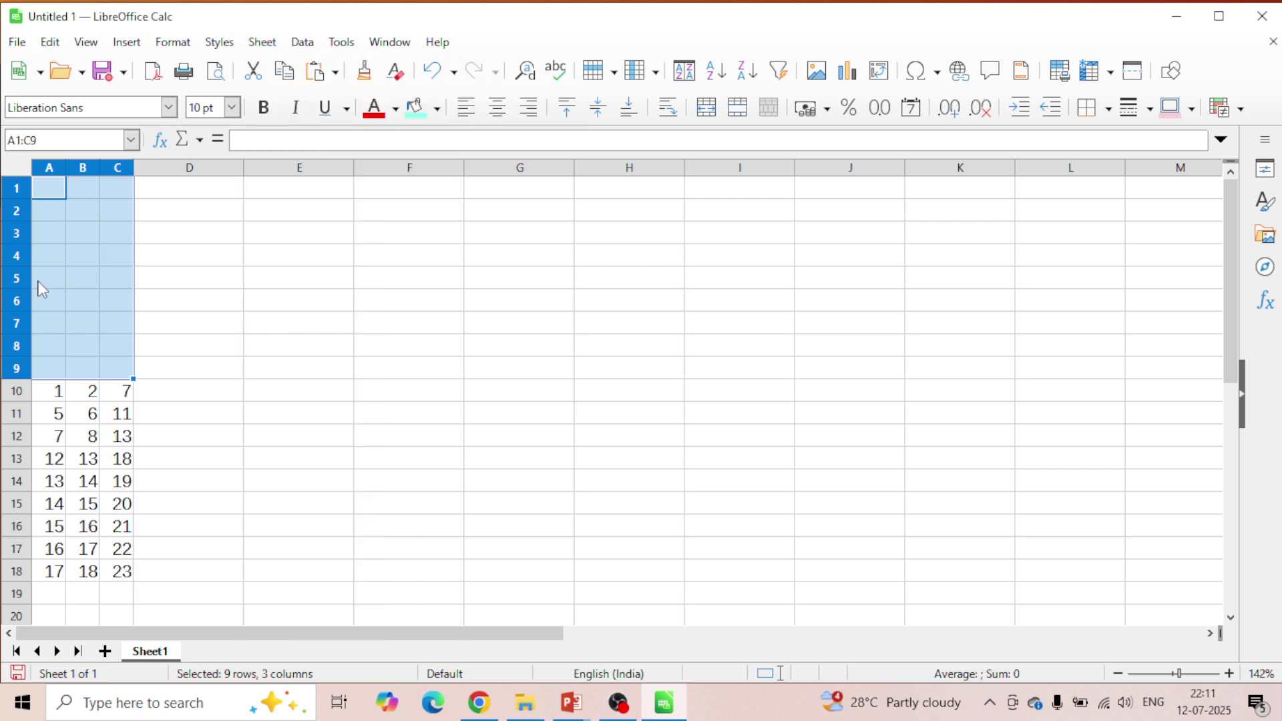
left_click(202, 314)
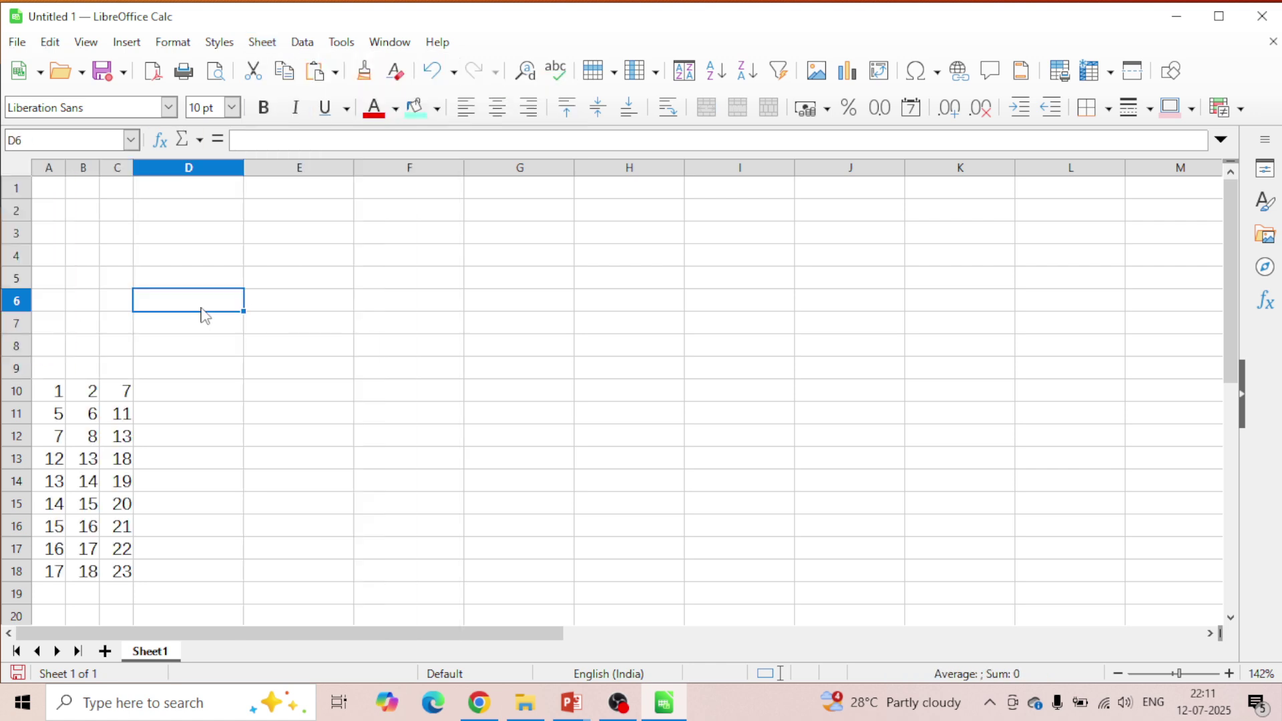
Delete the blank rows 2 to 9 above the number grid and select cell A1.
left_click_drag(162, 369, 13, 219)
right_click(14, 212)
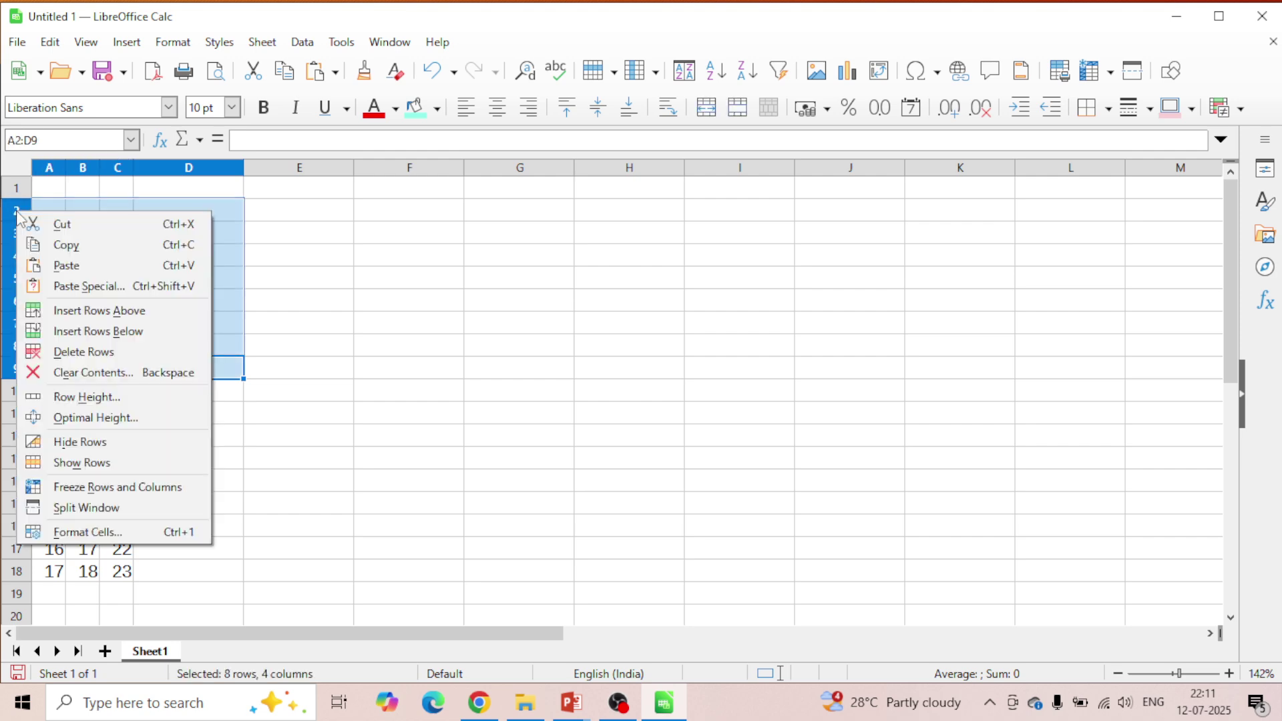
left_click(91, 354)
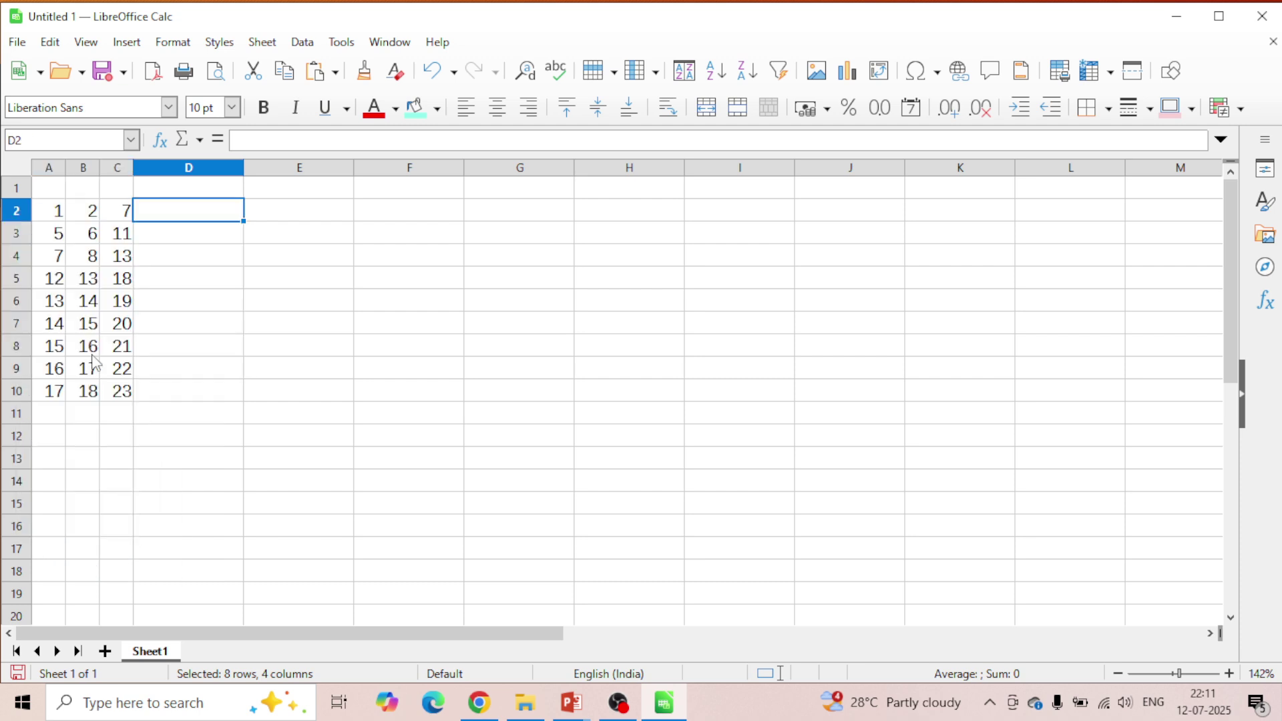
left_click(64, 189)
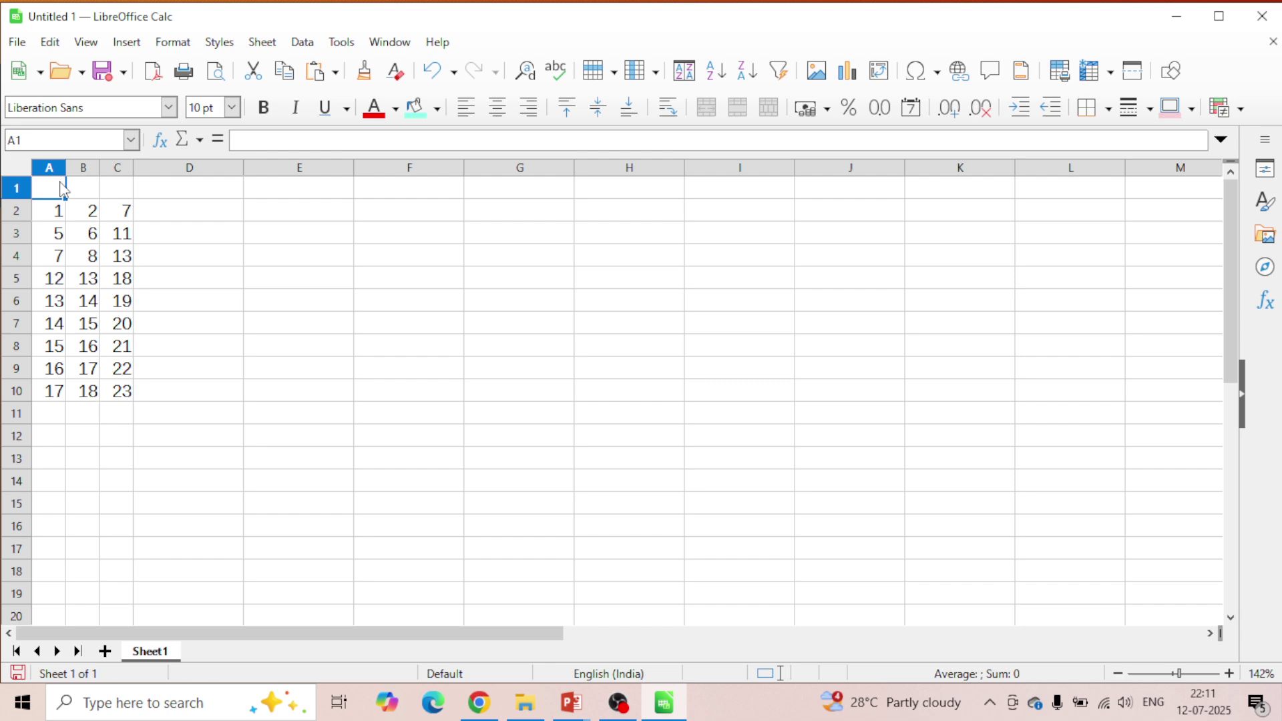
Enter the column headings rollno, name and marks in cells A1, B1 and C1.
type("rollno")
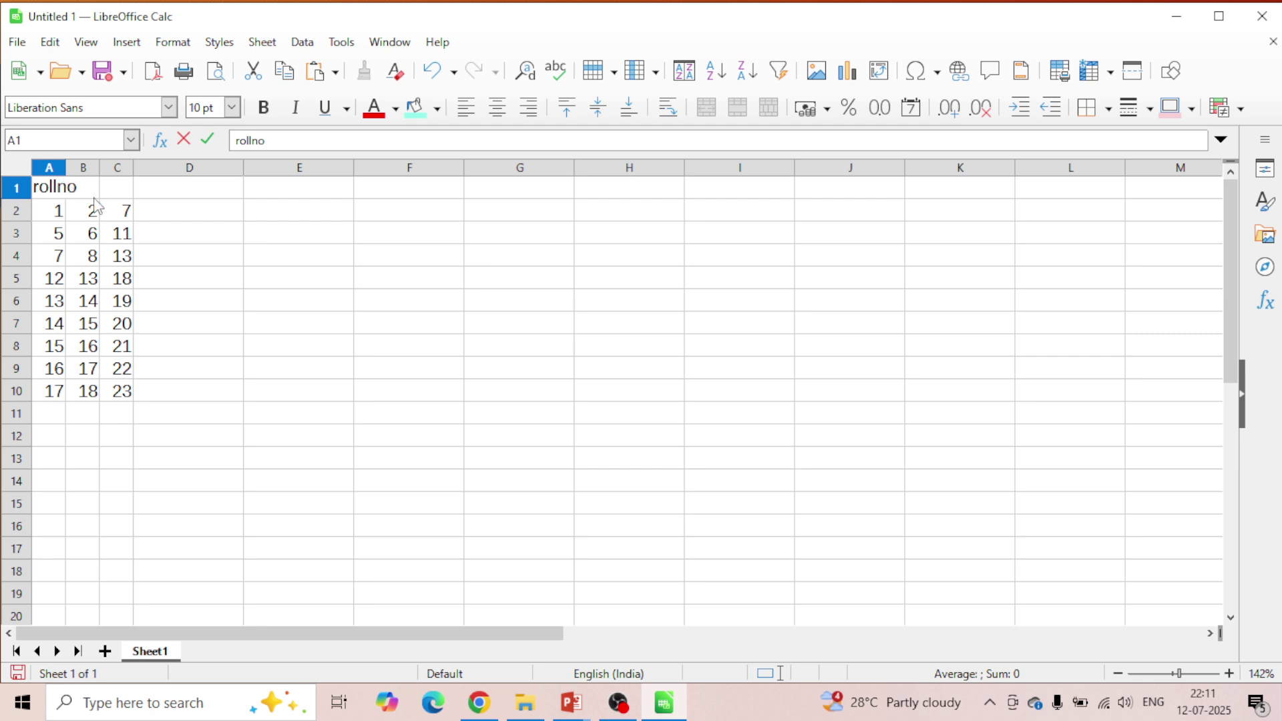
key("Tab")
type("name")
left_click(188, 245)
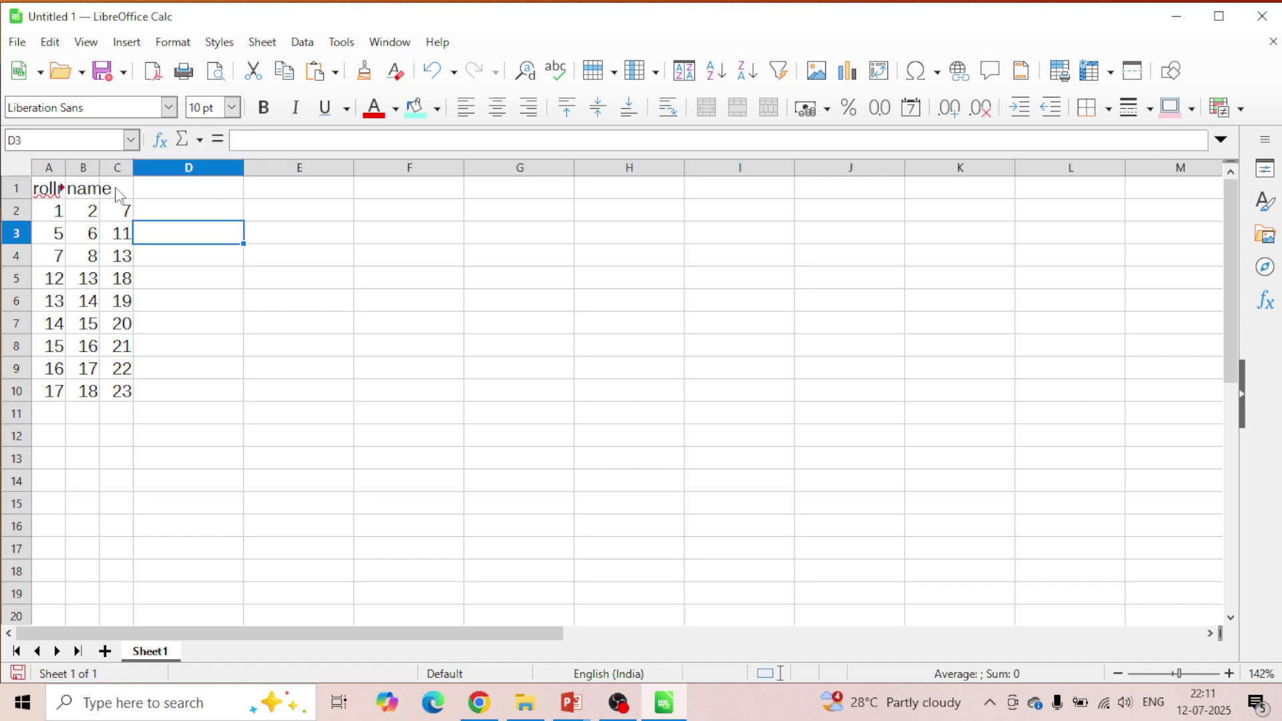
left_click(118, 195)
type("marks")
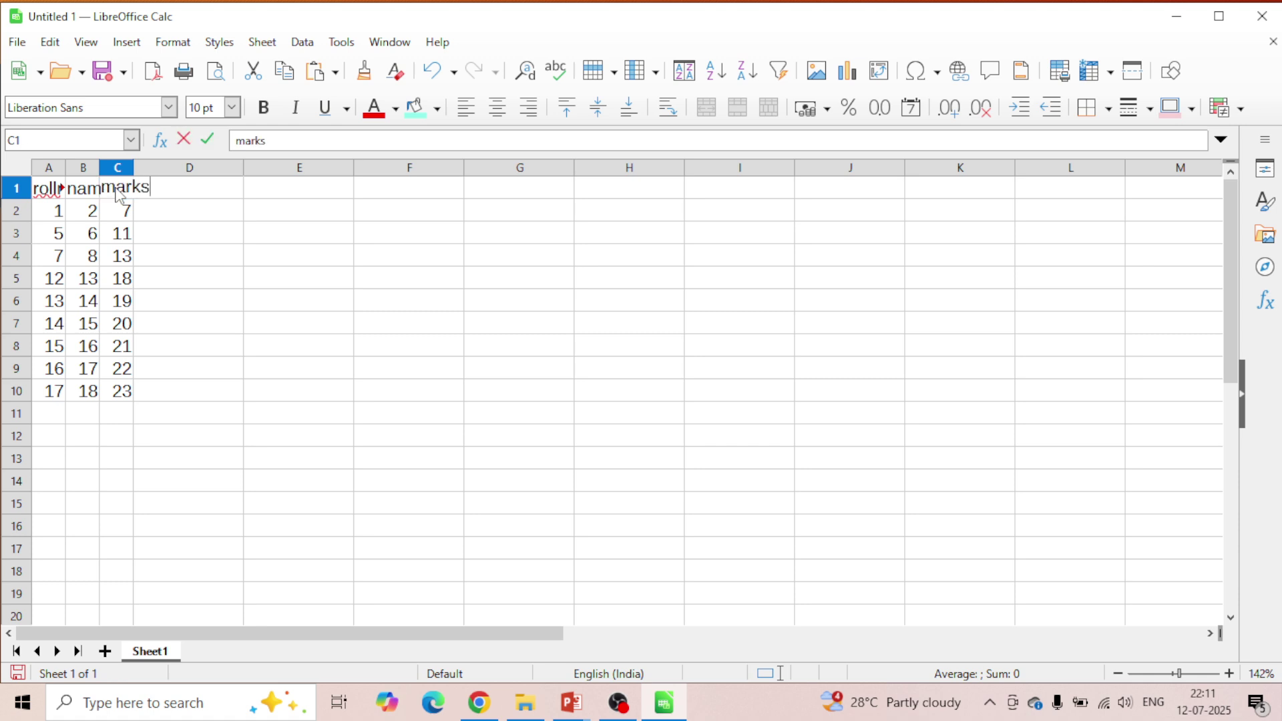
key("Return")
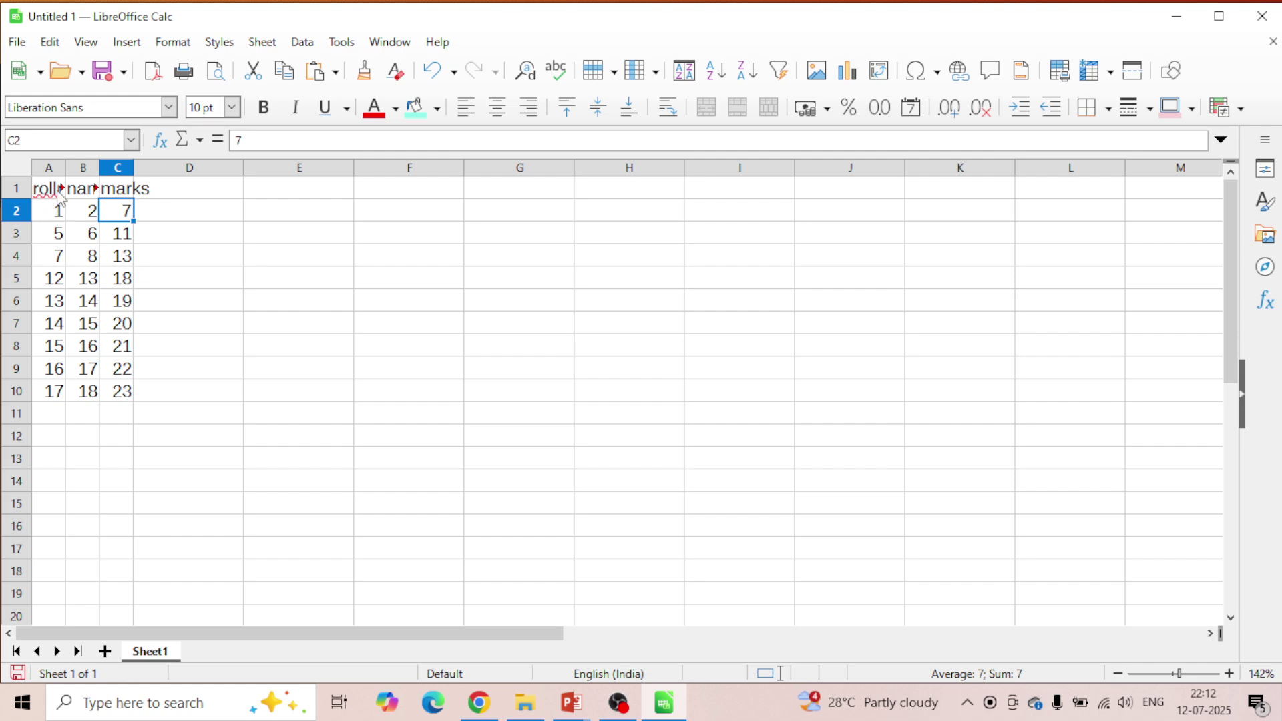
Fit the marks column C to its contents and set its column width to 2.29 cm.
double_click(132, 167)
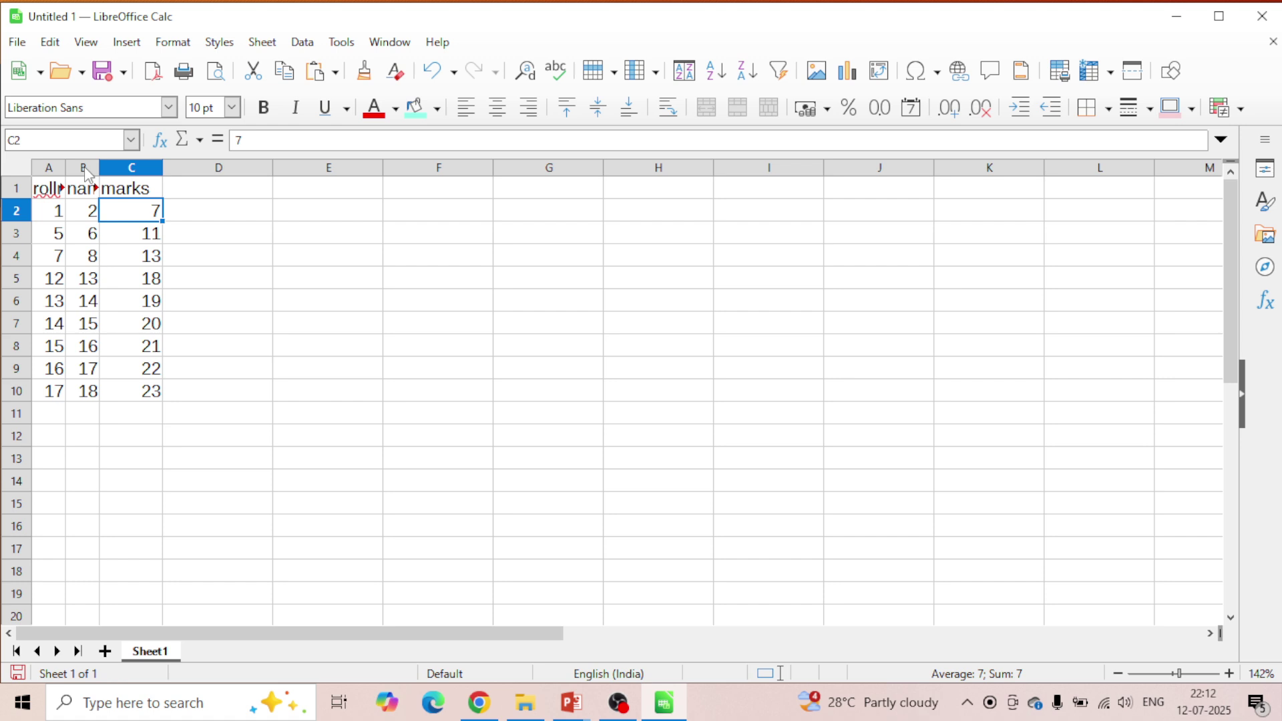
left_click(173, 45)
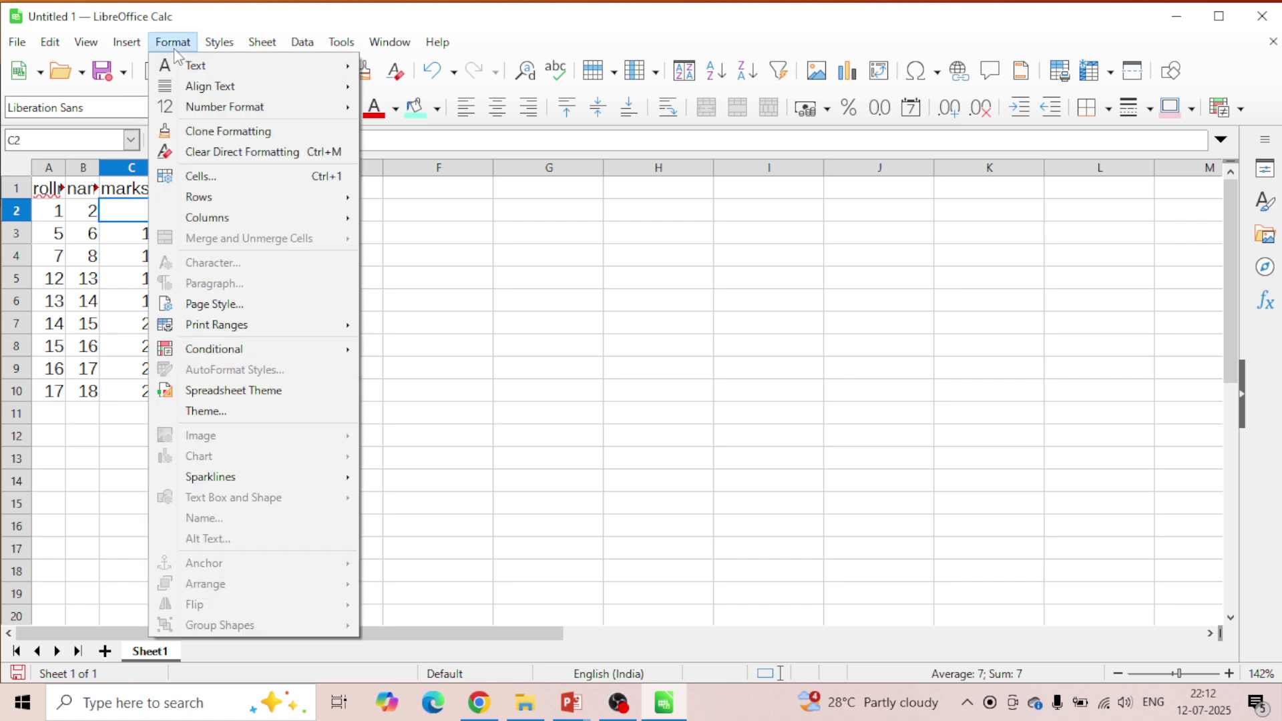
mouse_move(254, 224)
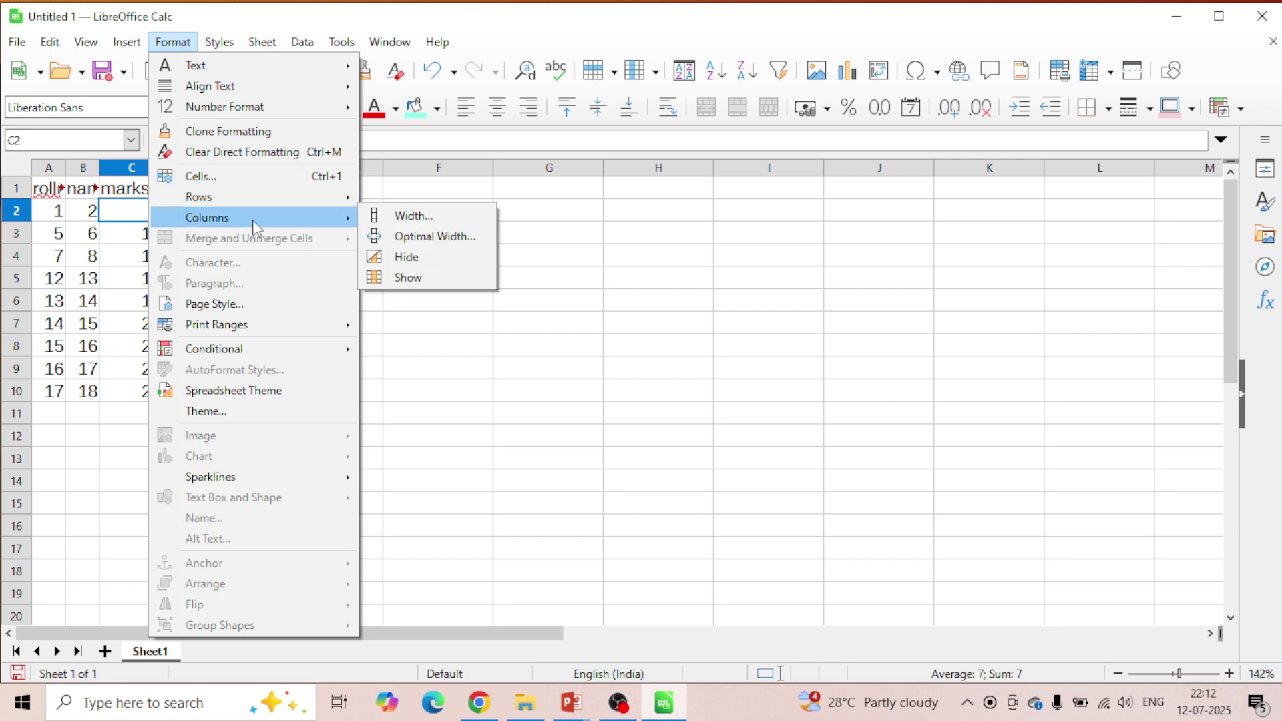
left_click(421, 216)
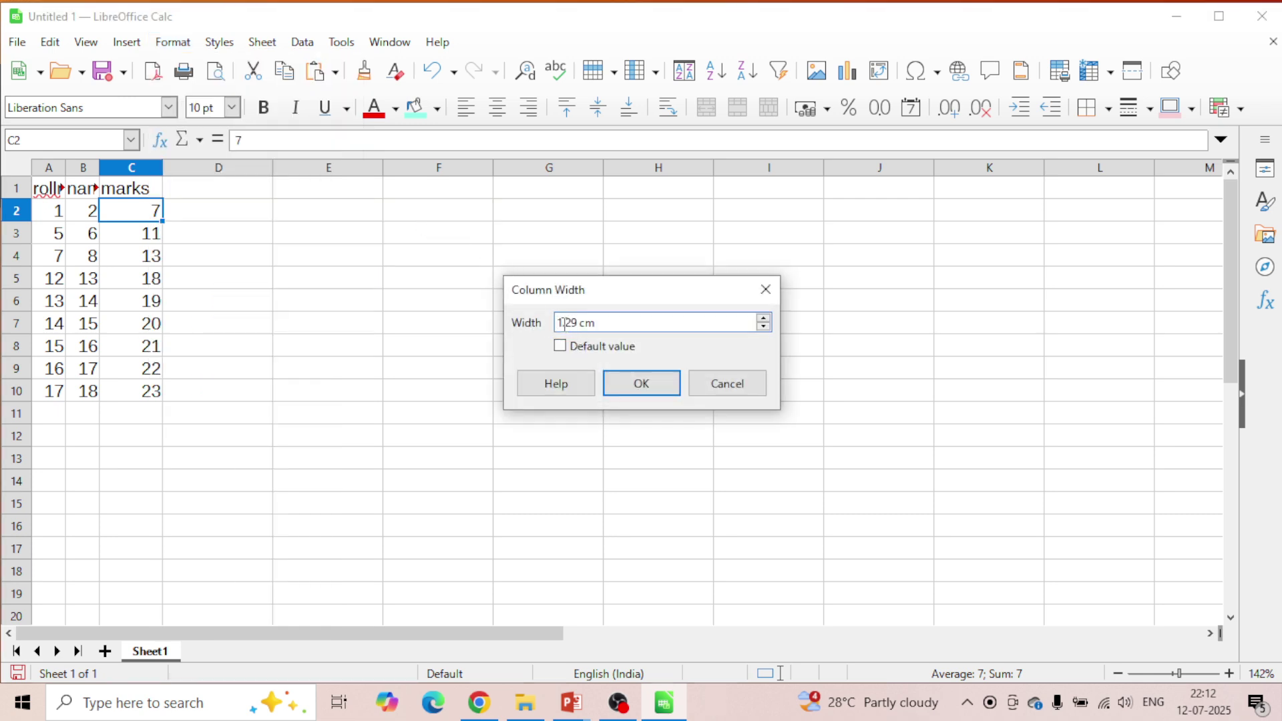
left_click(563, 323)
key("BackSpace")
type("2")
key("Return")
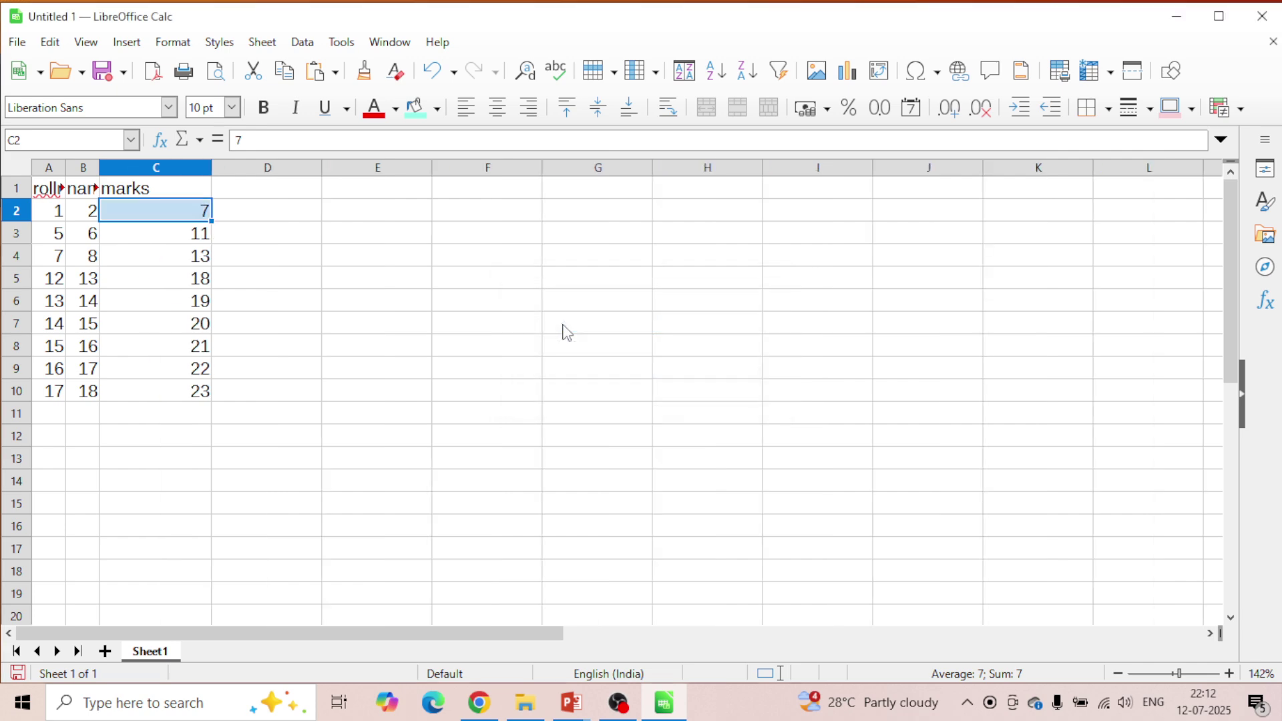
Set the width of the name column B to 2.70 cm.
left_click(96, 213)
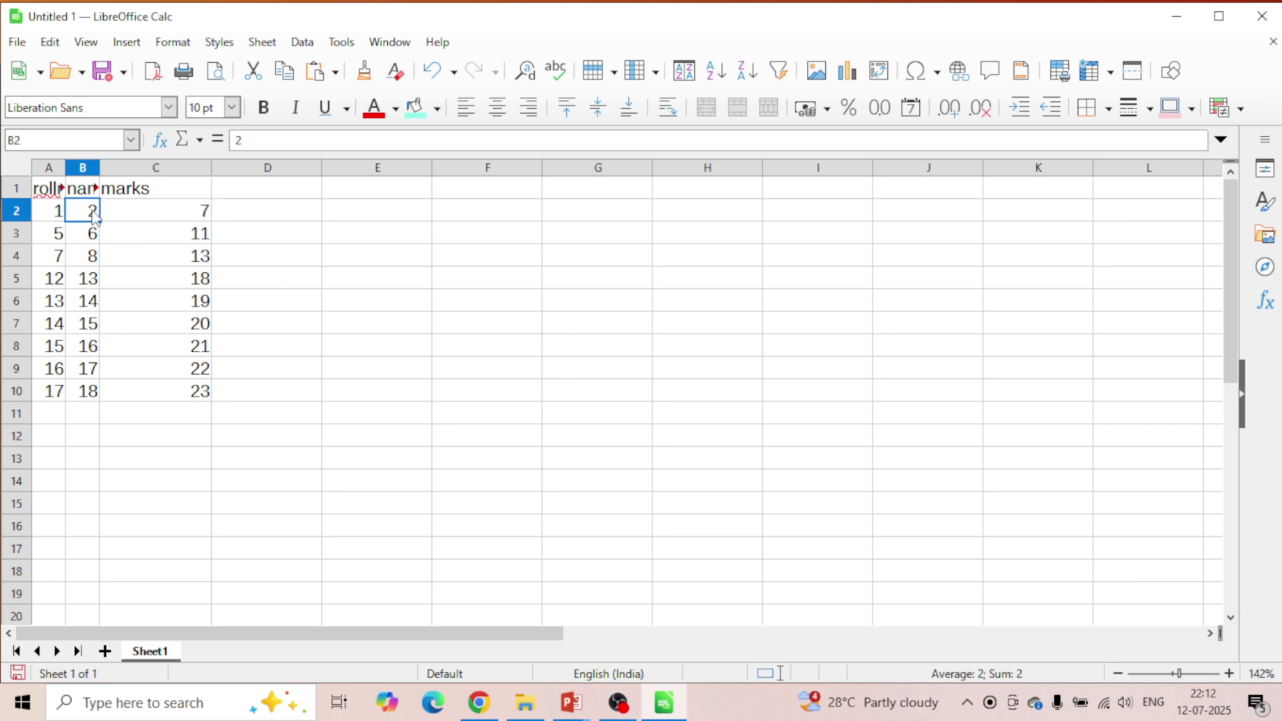
left_click(171, 43)
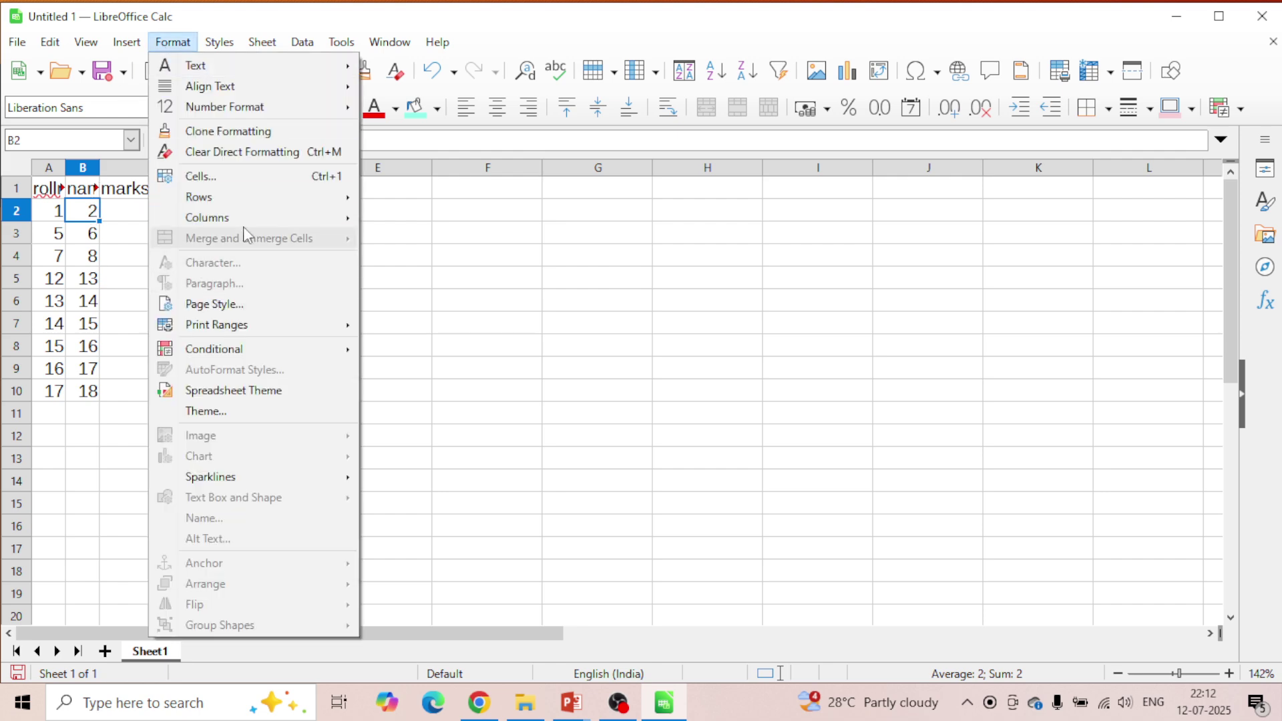
mouse_move(257, 218)
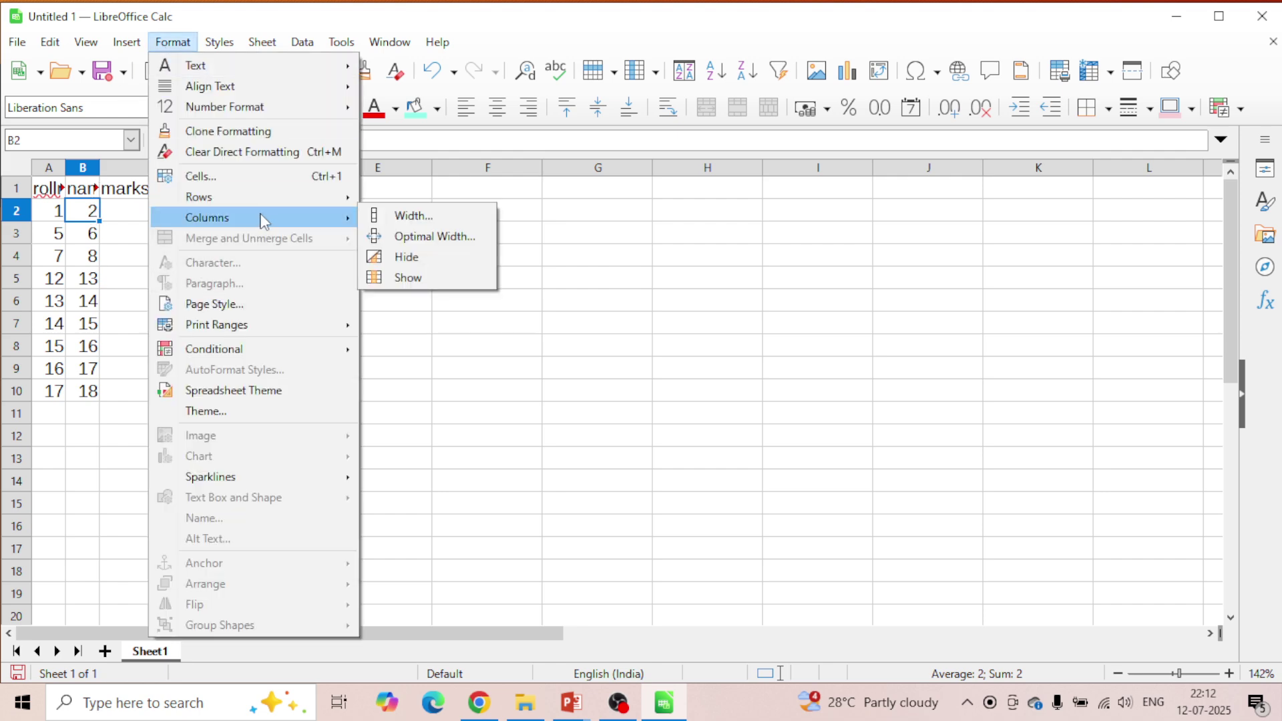
left_click(443, 223)
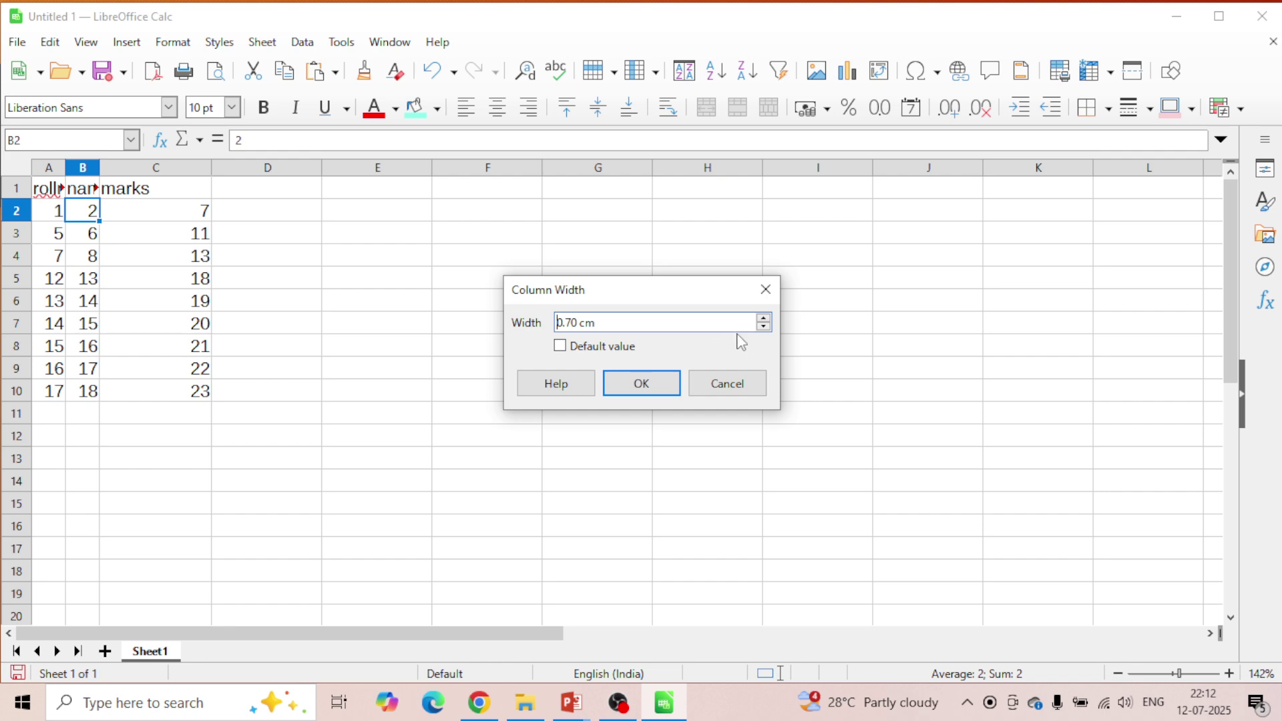
left_click_drag(564, 323, 540, 323)
type("2")
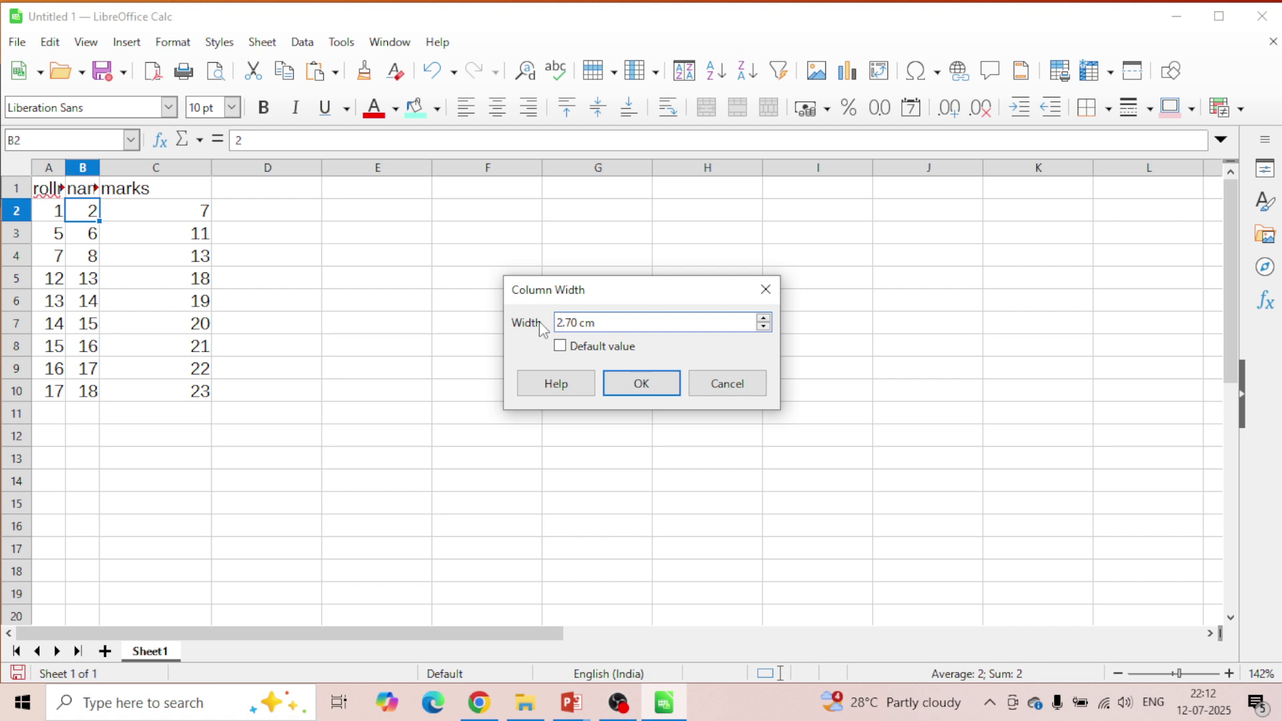
key("Return")
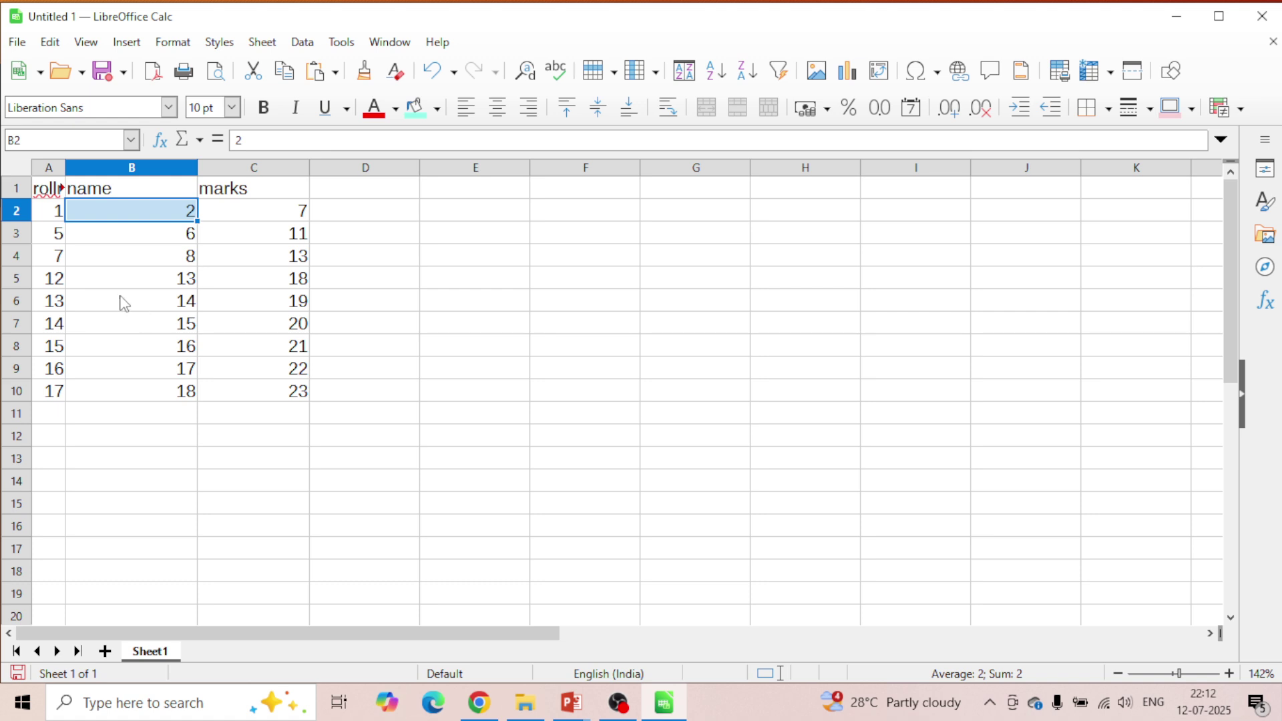
Widen the rollno column A and refit it with Optimal Width, using the default 0.20 cm addition.
left_click_drag(64, 165, 141, 167)
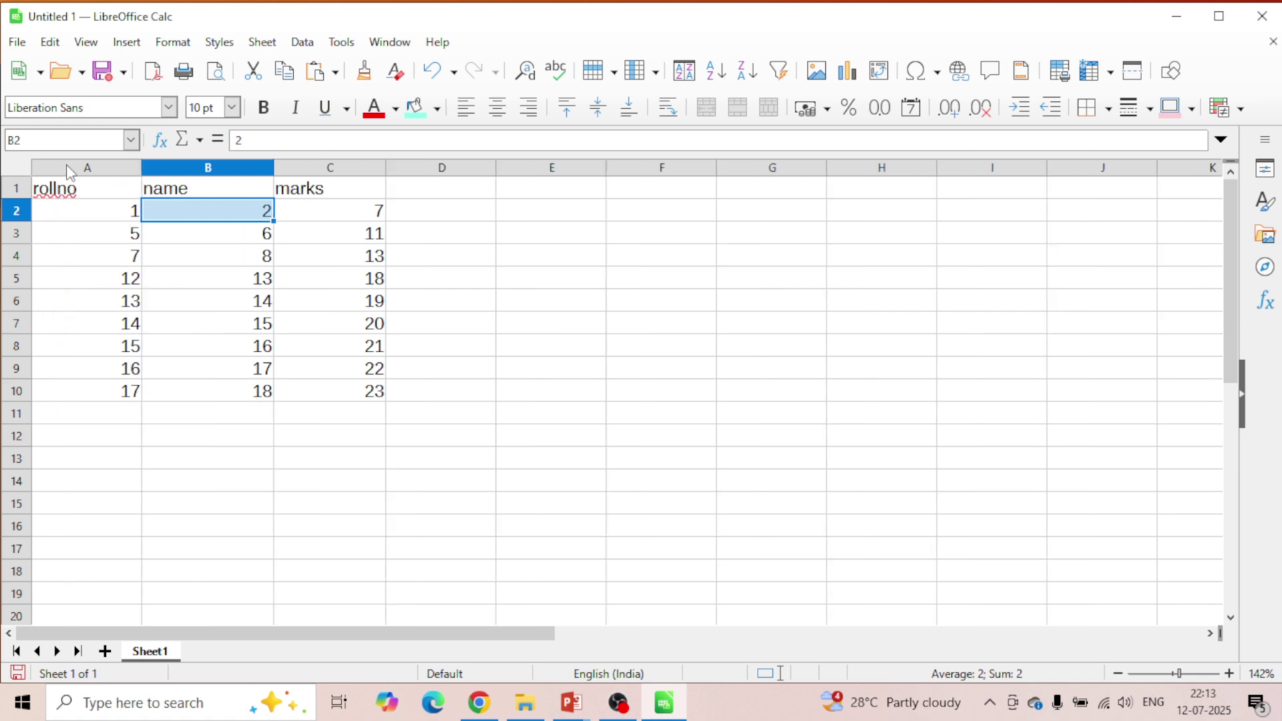
right_click(69, 172)
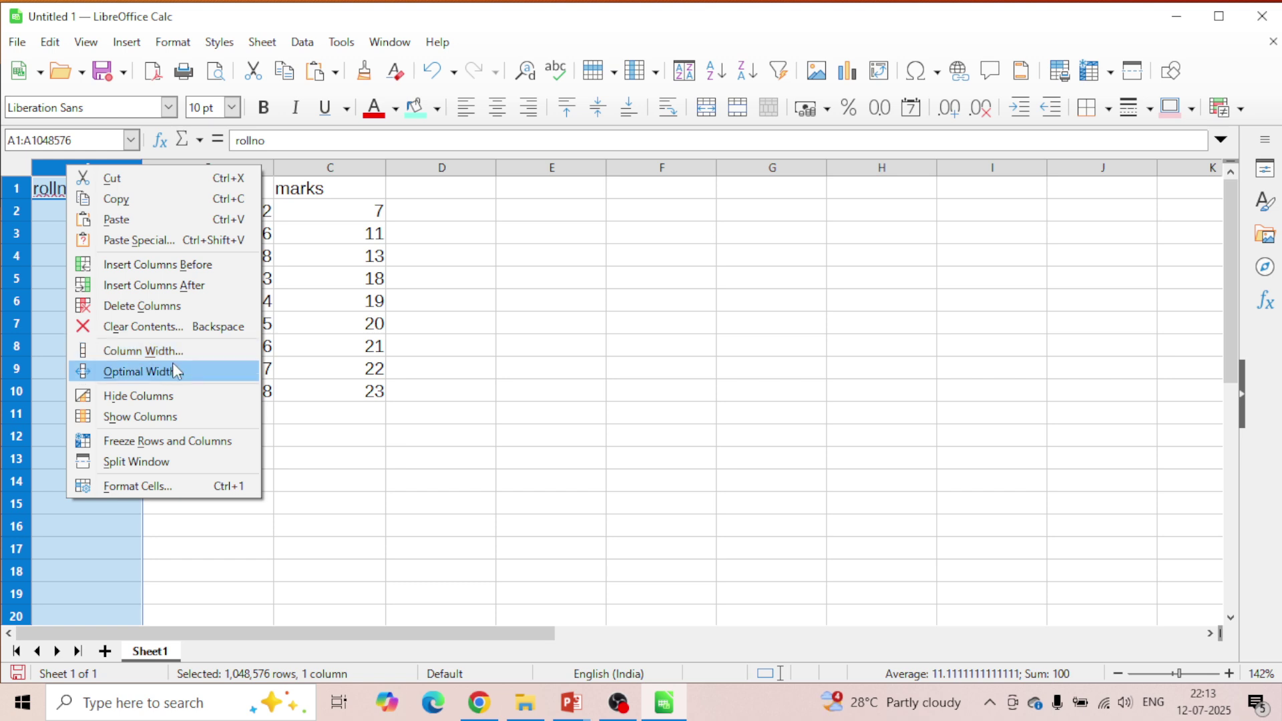
left_click(424, 307)
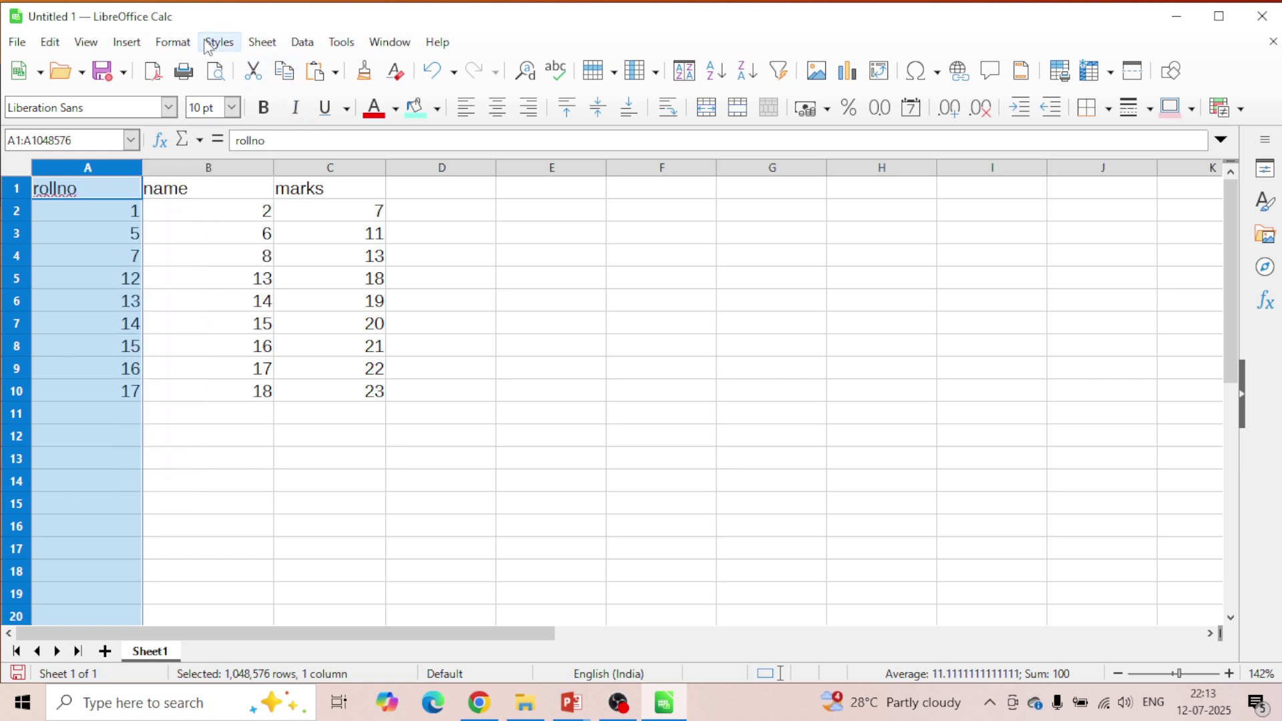
left_click(173, 42)
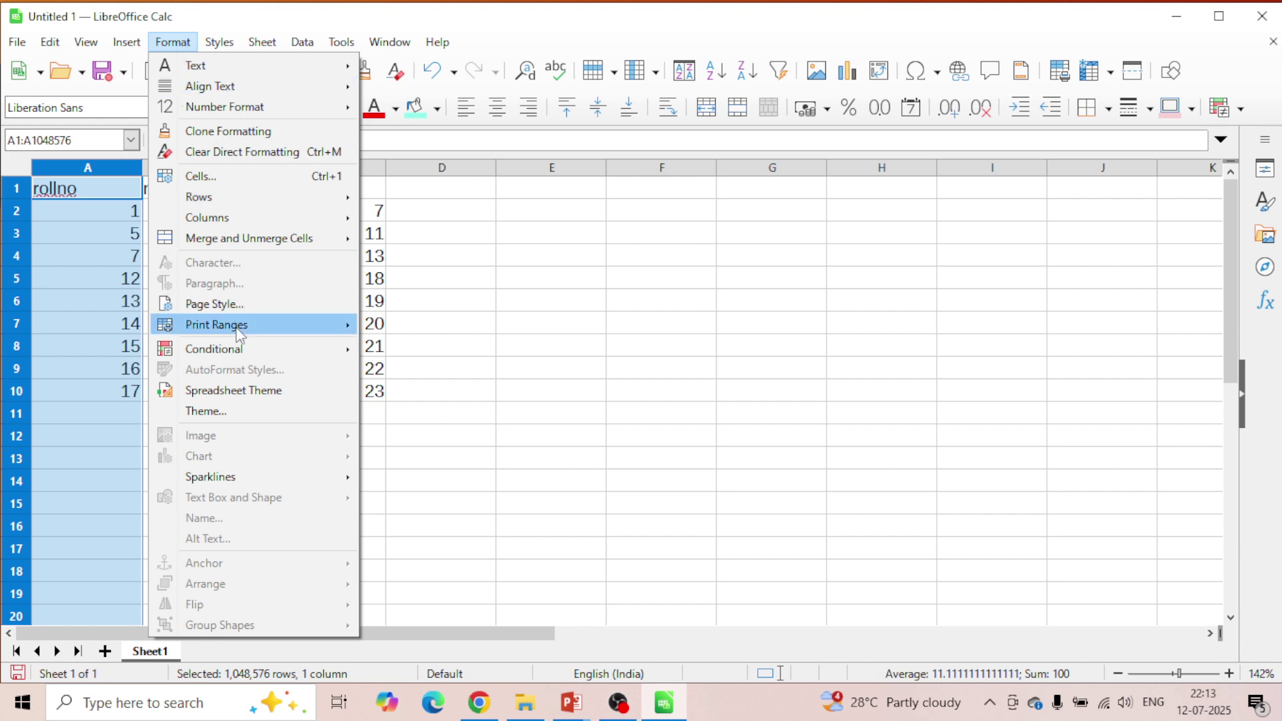
mouse_move(267, 223)
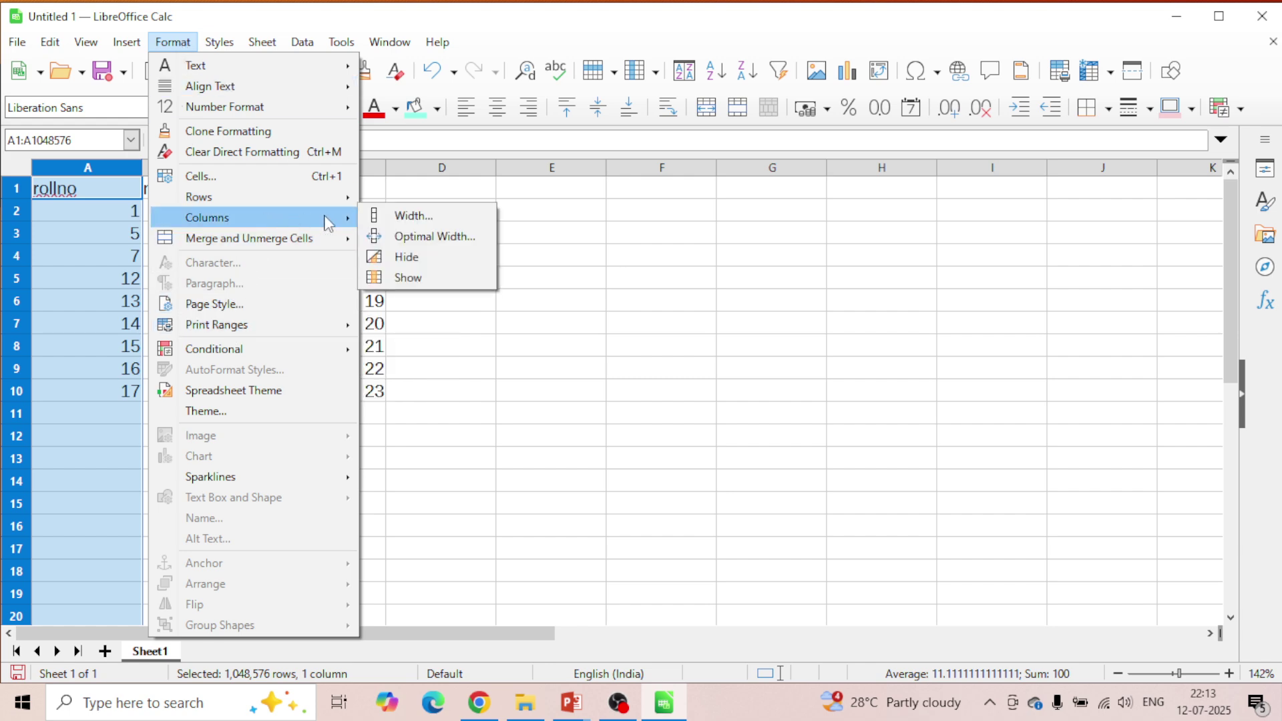
left_click(404, 237)
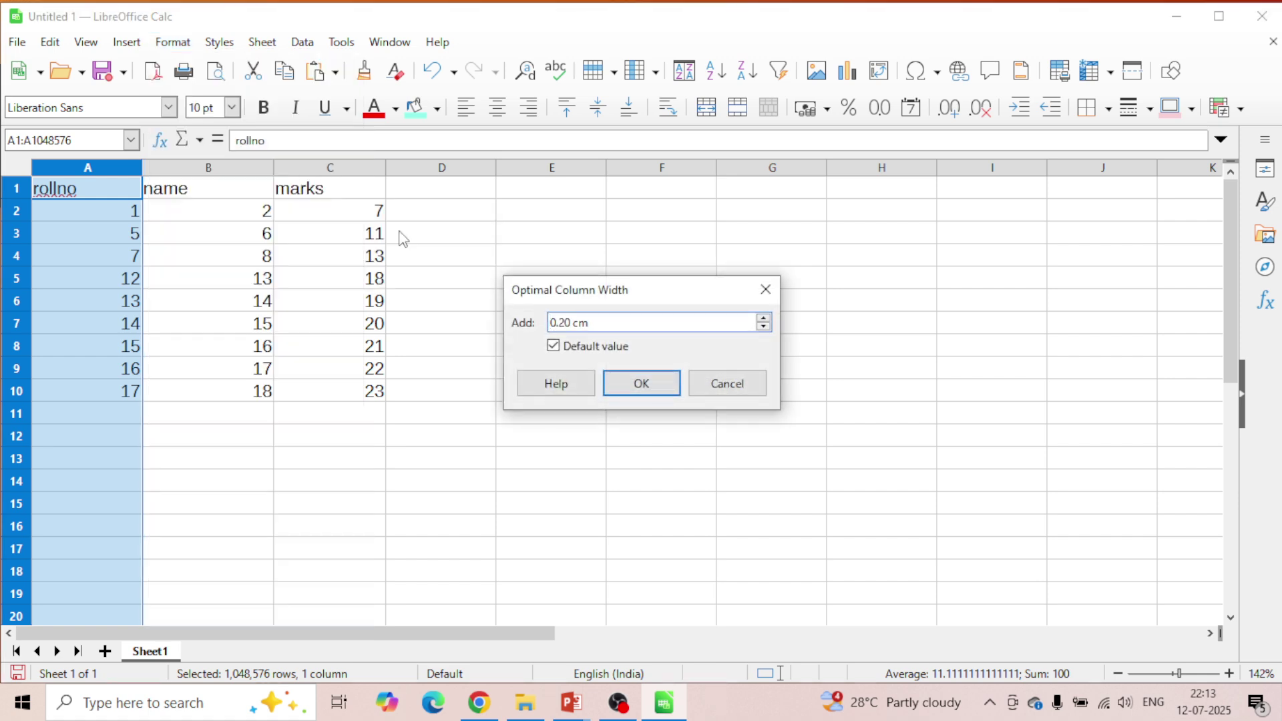
left_click(644, 391)
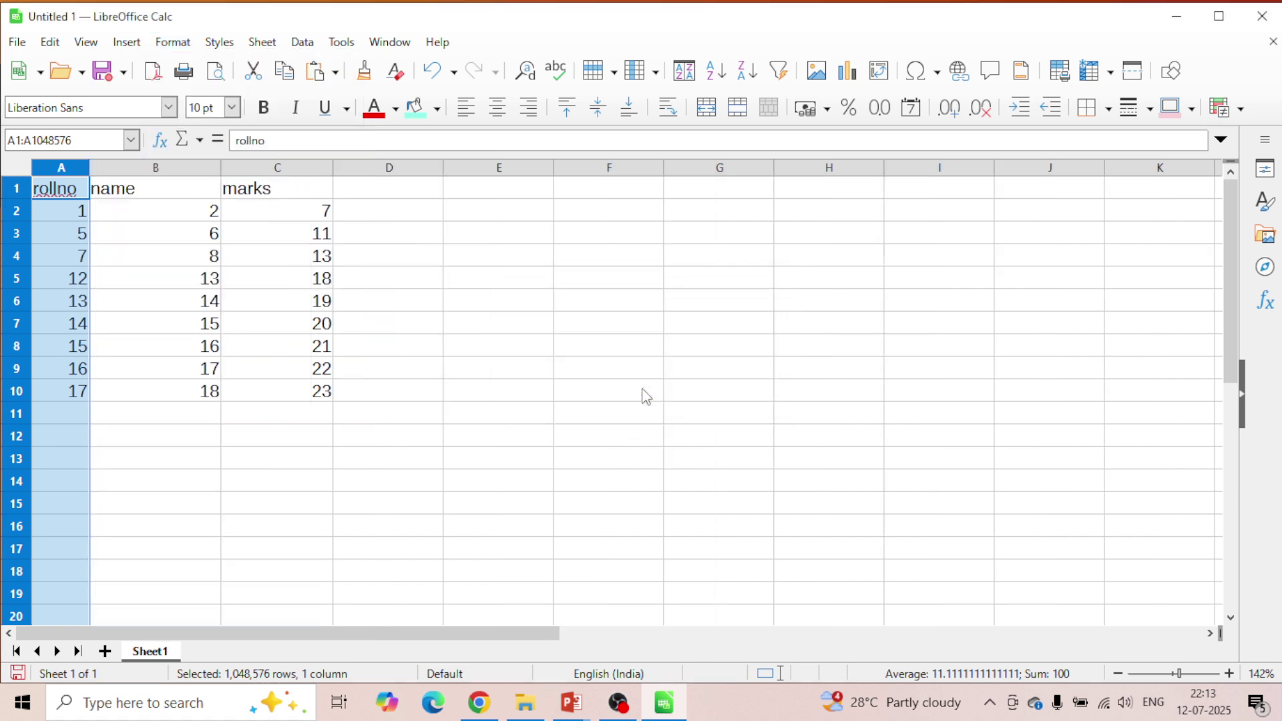
Check the exact width setting of column A and accept it as it is.
right_click(62, 175)
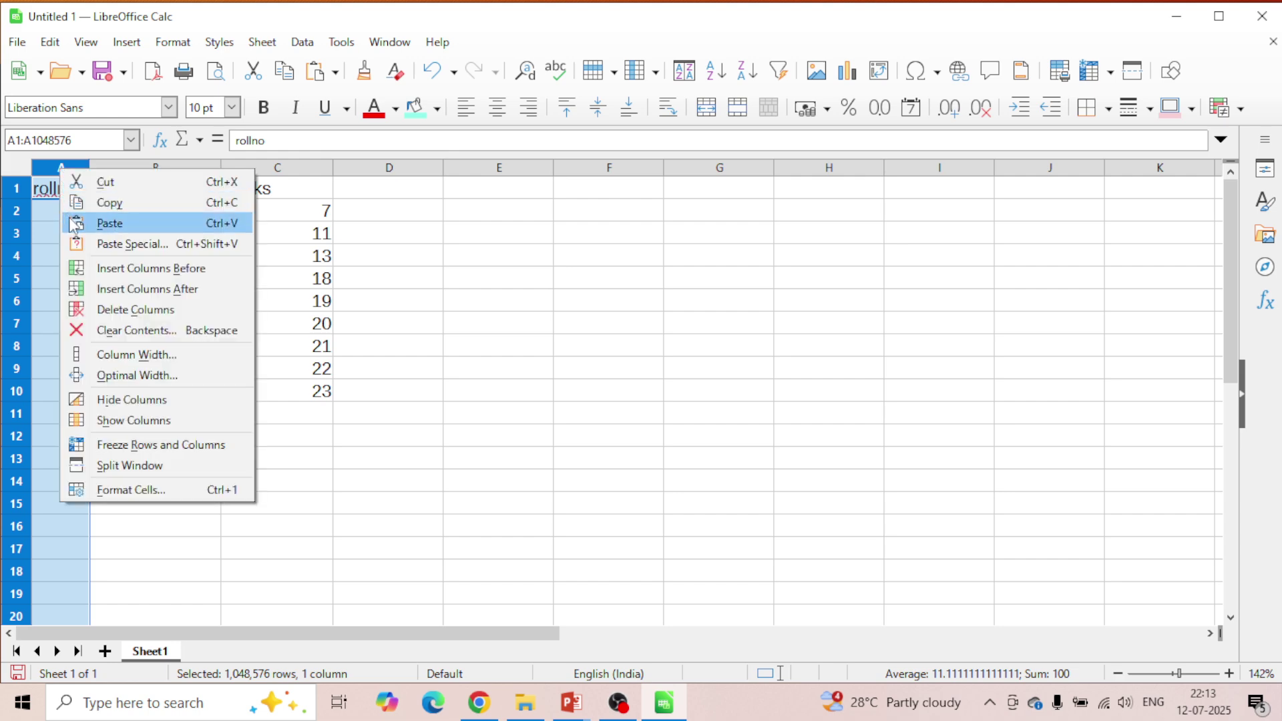
left_click(127, 354)
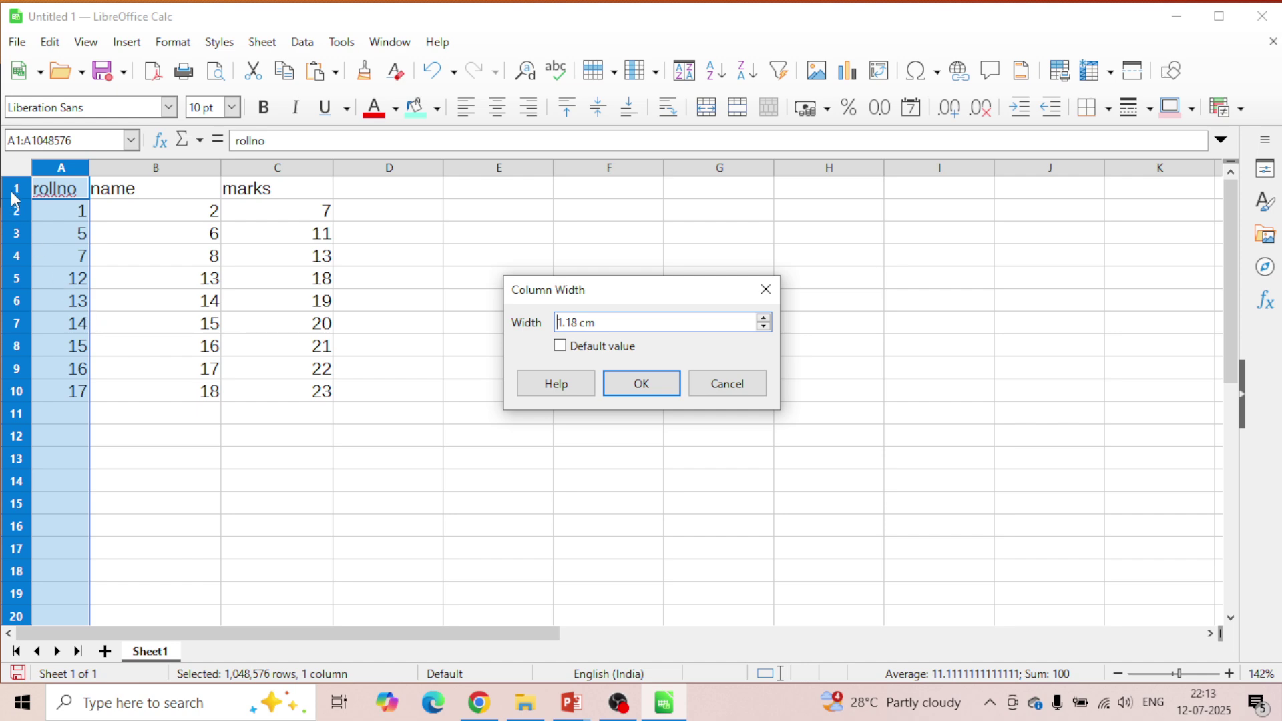
left_click(641, 382)
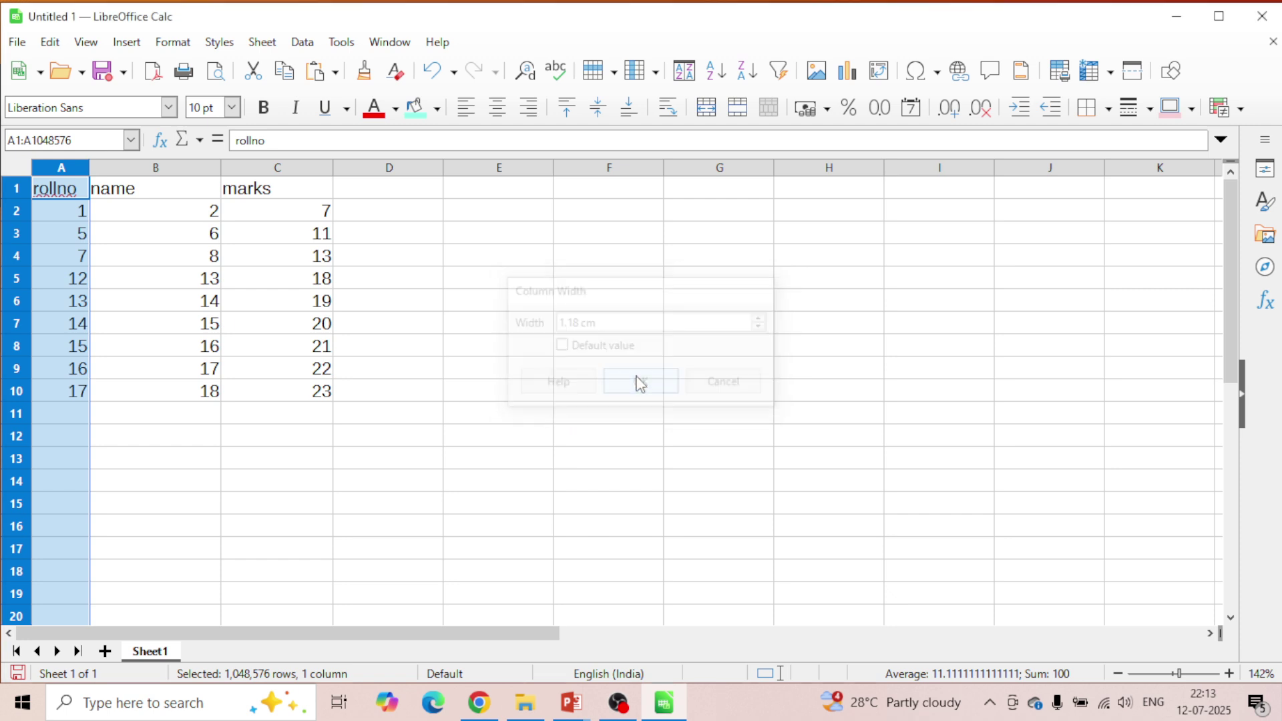
Set the height of heading row 1 to 1.45 cm.
left_click(6, 189)
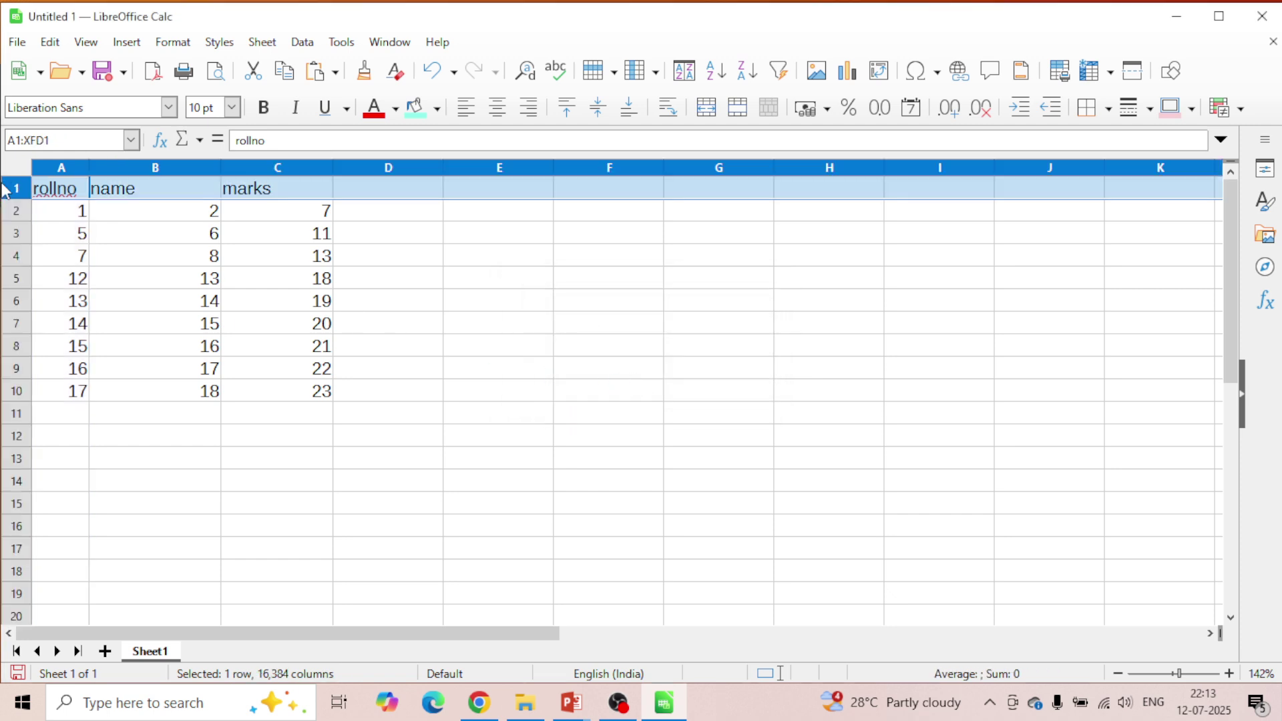
right_click(6, 189)
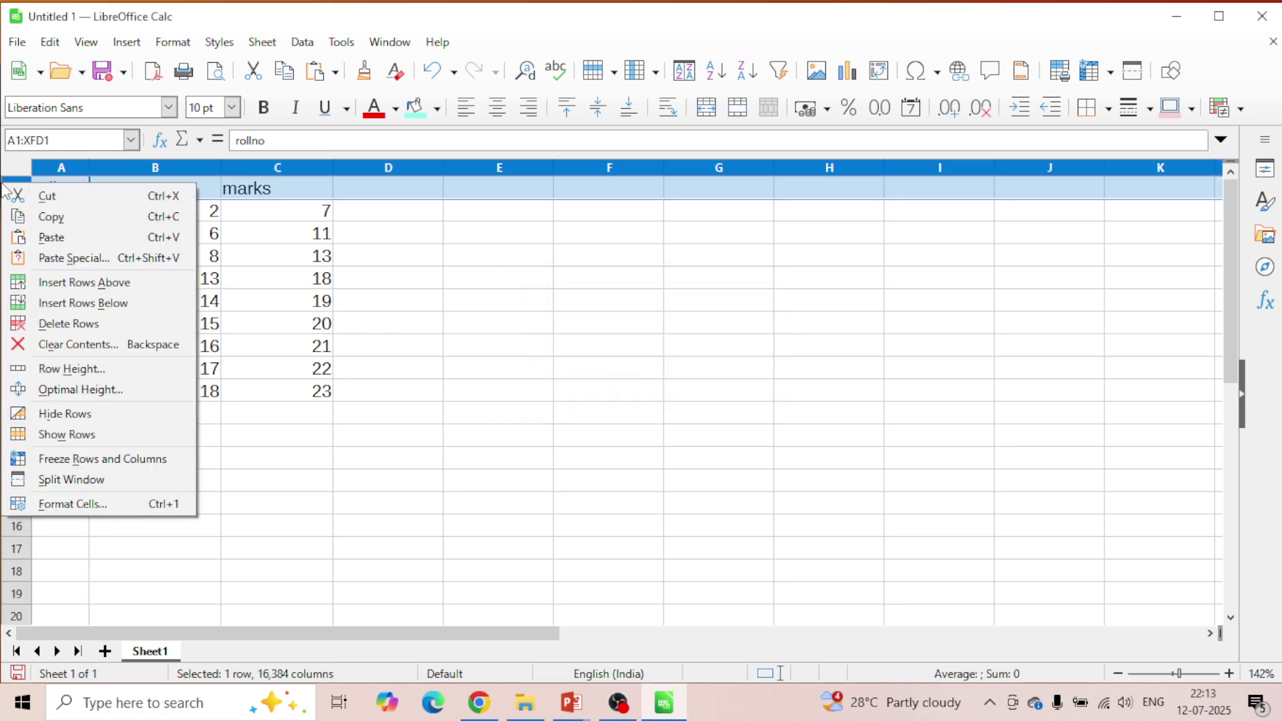
left_click(94, 374)
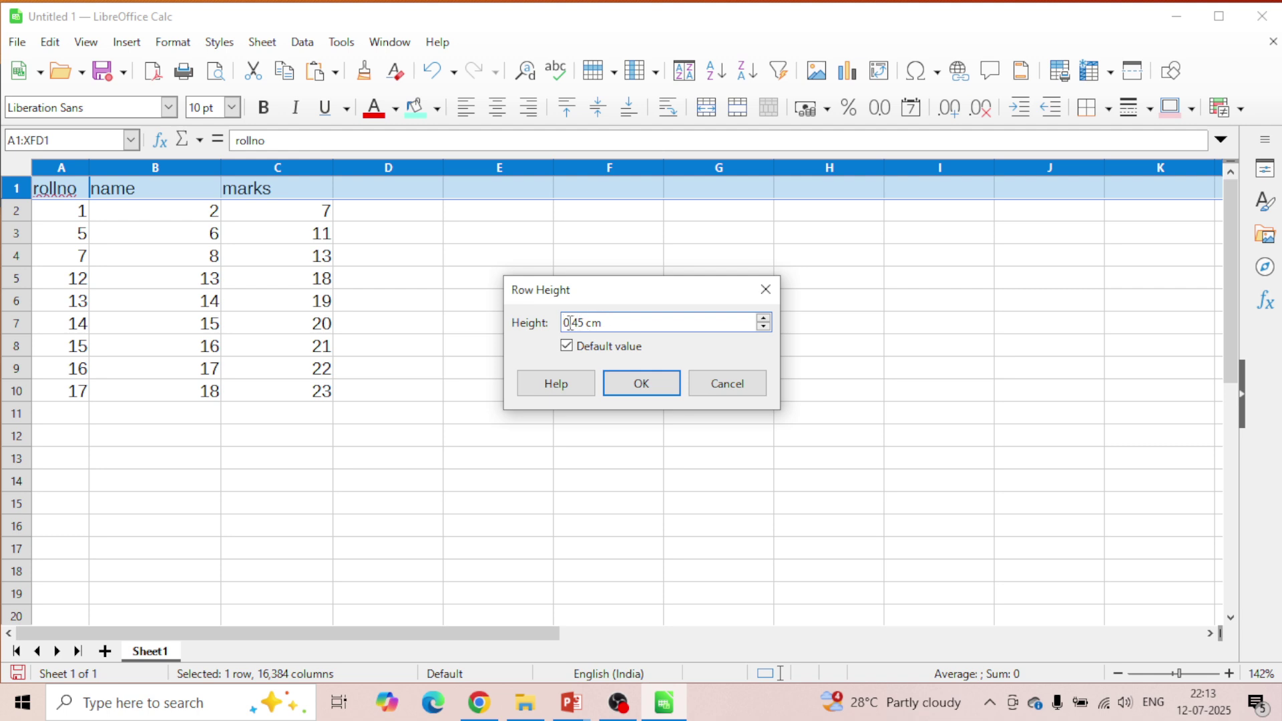
key("BackSpace")
type("1")
key("Return")
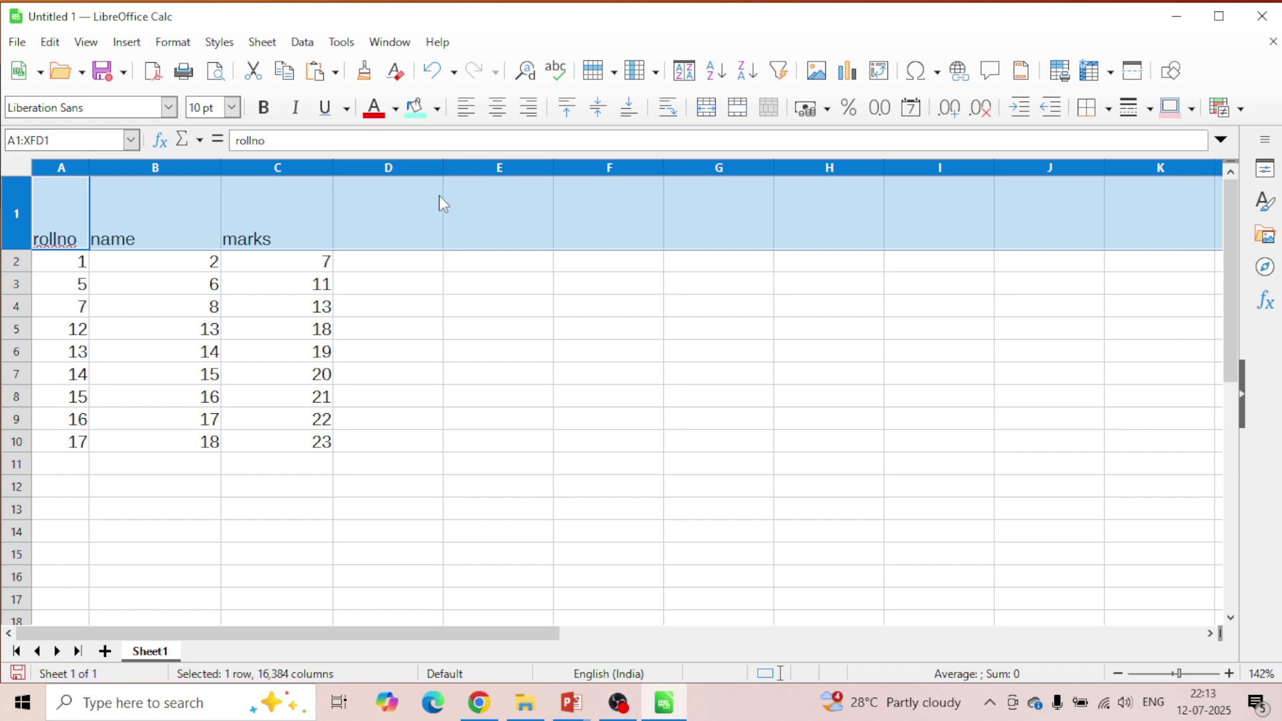
Refit heading row 1 with Optimal Height, using the default 0.00 cm addition.
left_click(173, 44)
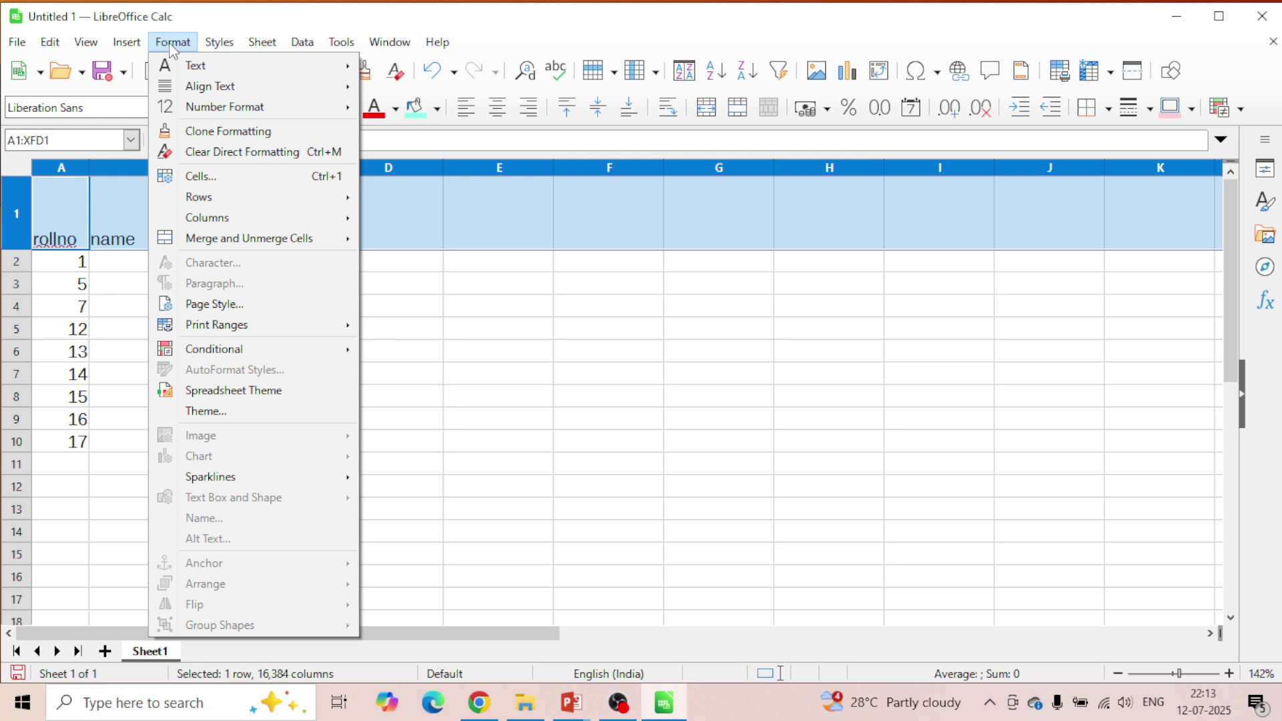
left_click(13, 228)
right_click(12, 228)
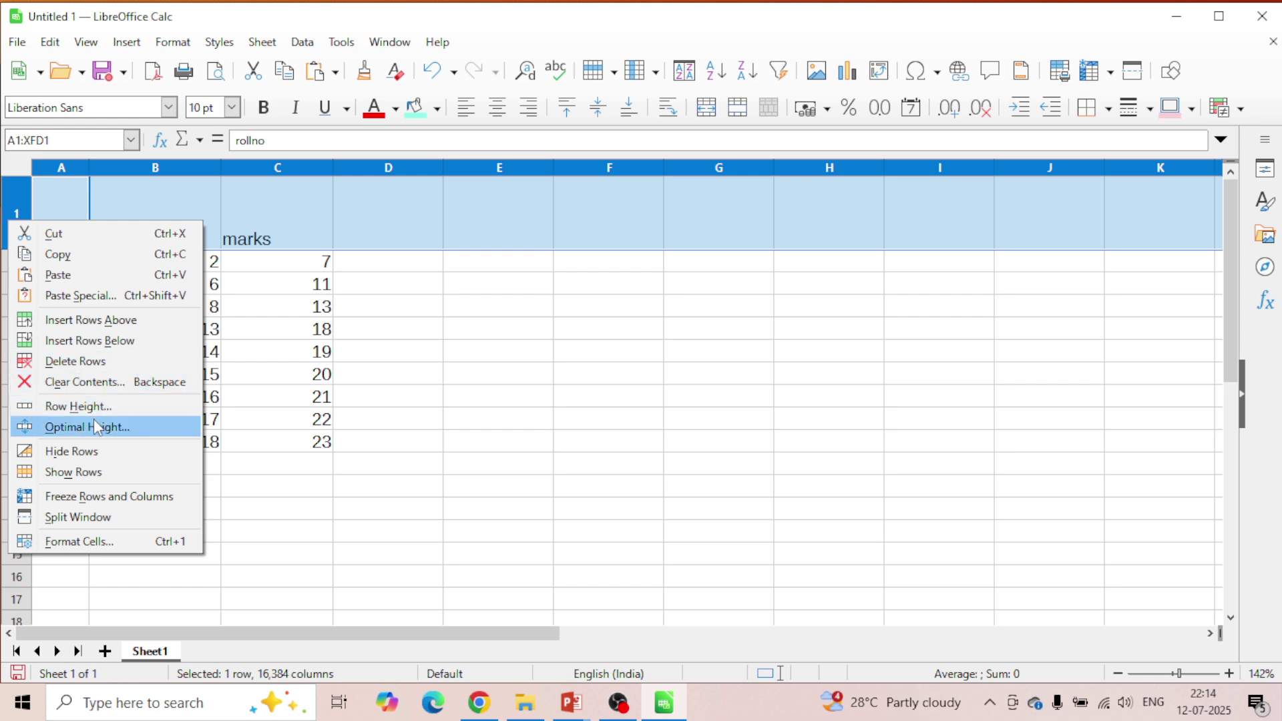
left_click(173, 53)
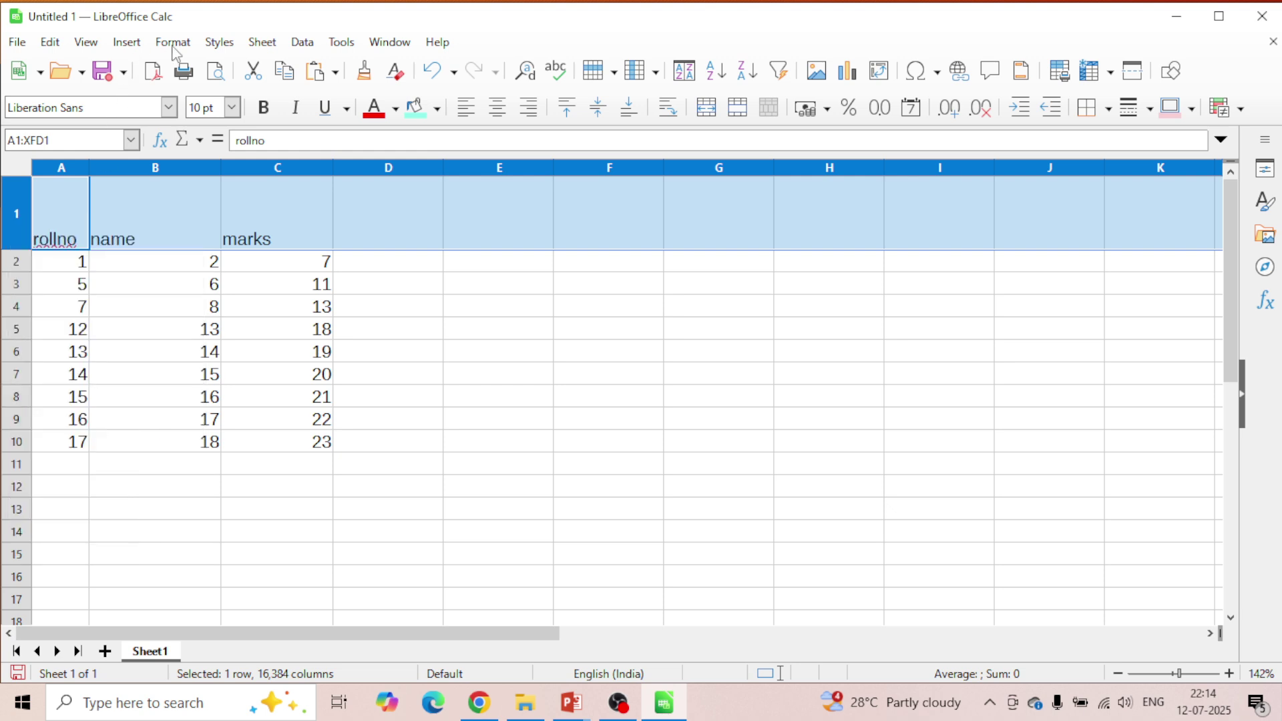
left_click(174, 42)
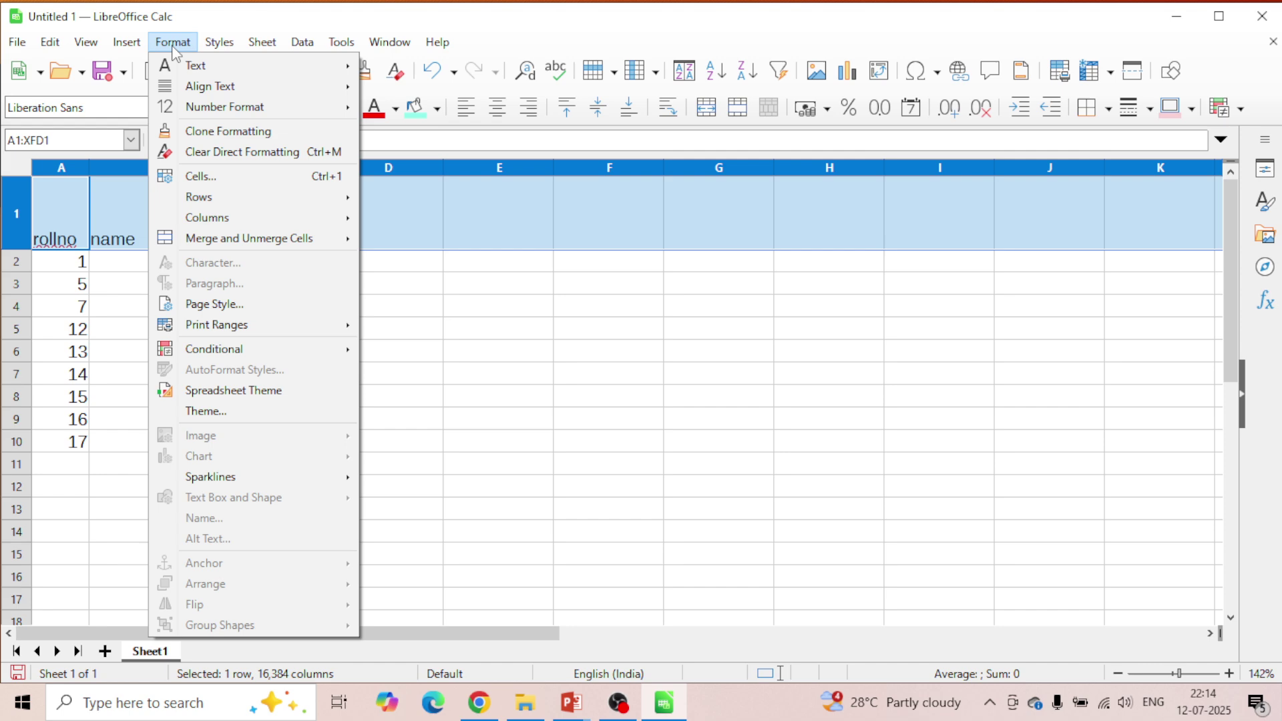
mouse_move(287, 199)
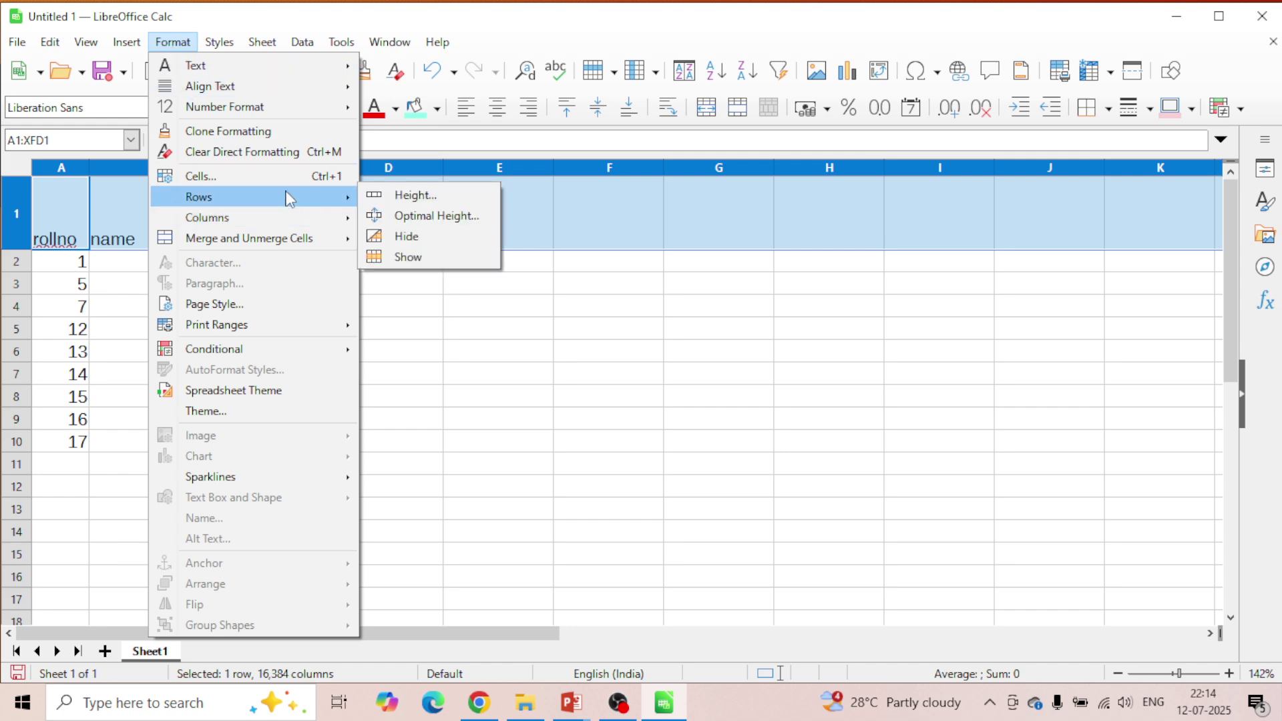
left_click(426, 213)
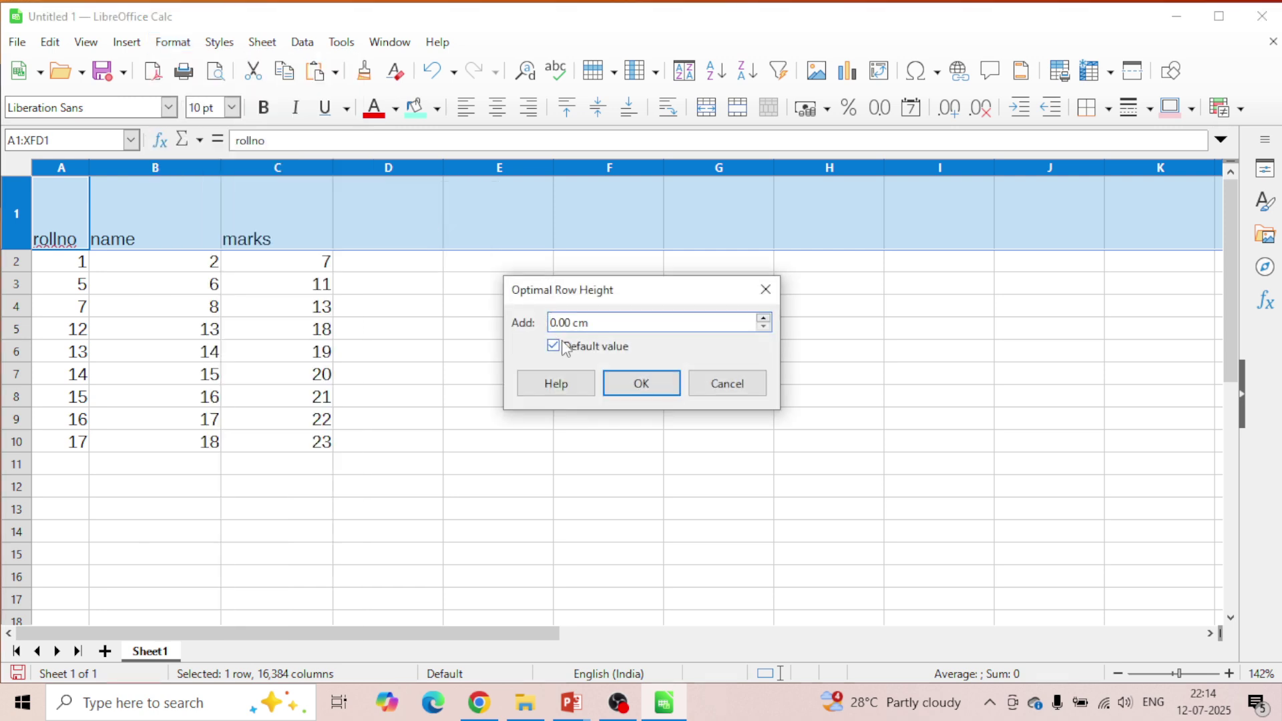
left_click(642, 393)
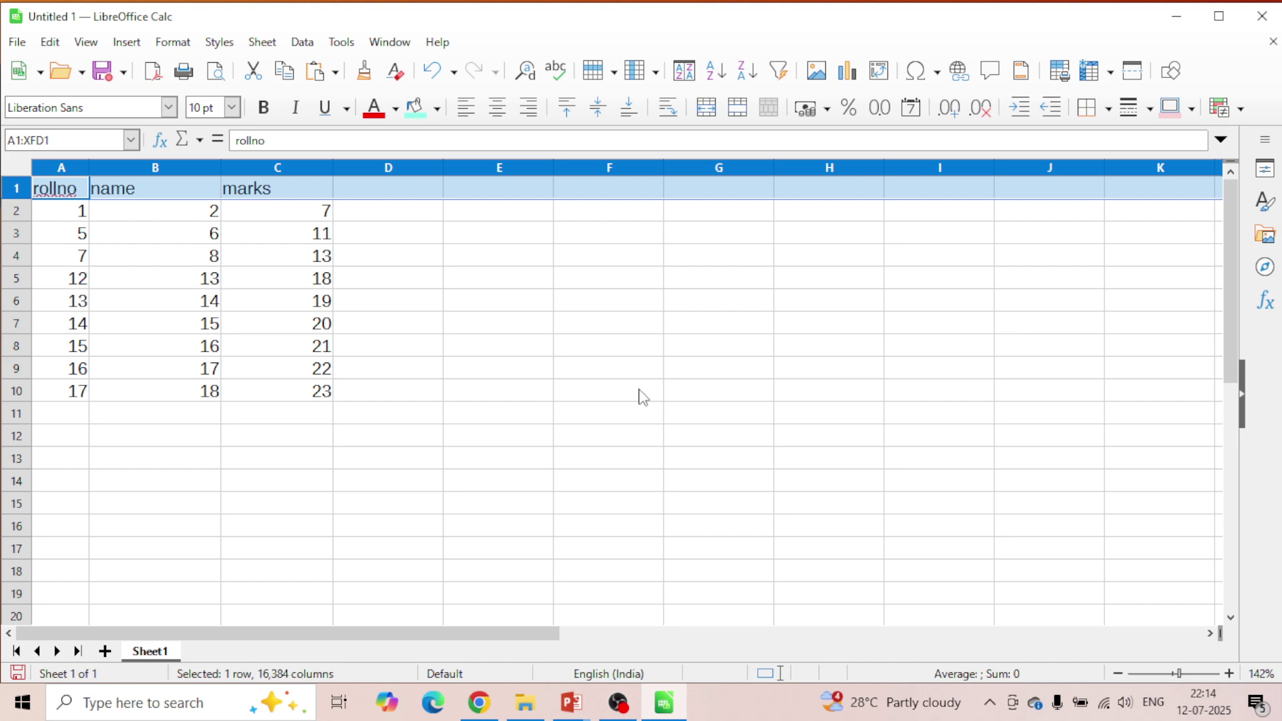
left_click(576, 389)
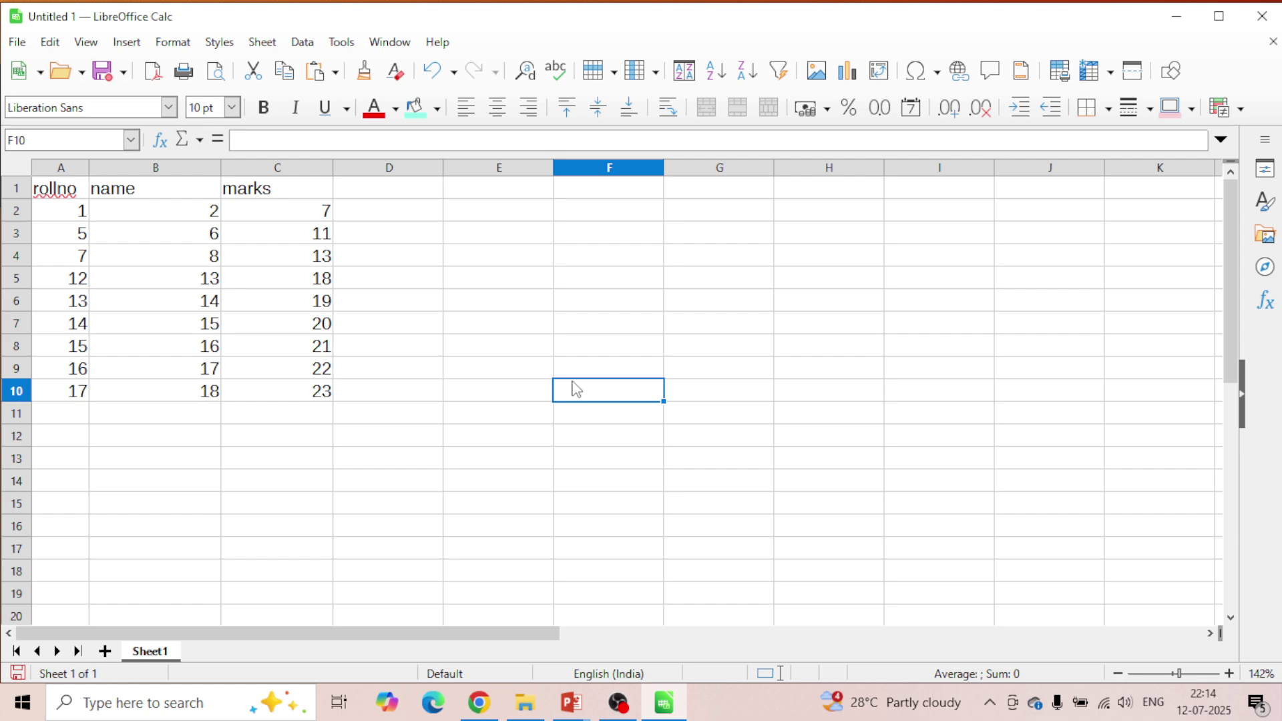
left_click(156, 169)
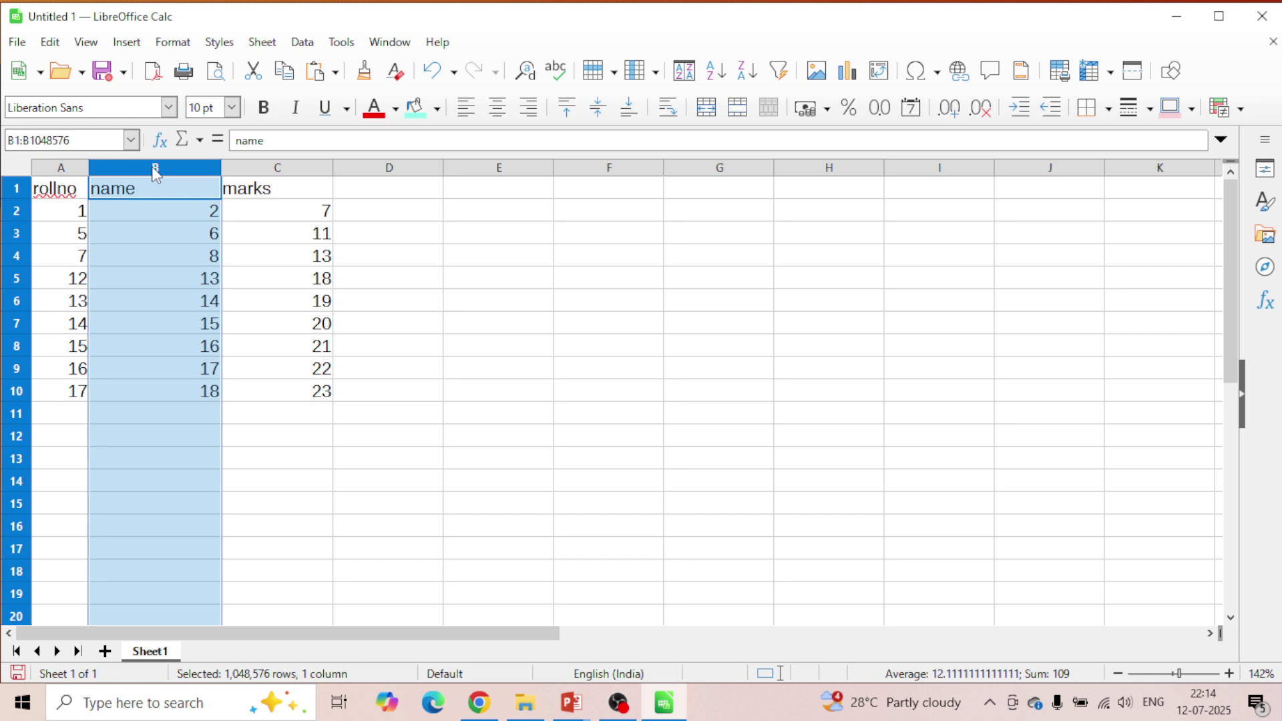
left_click(14, 192)
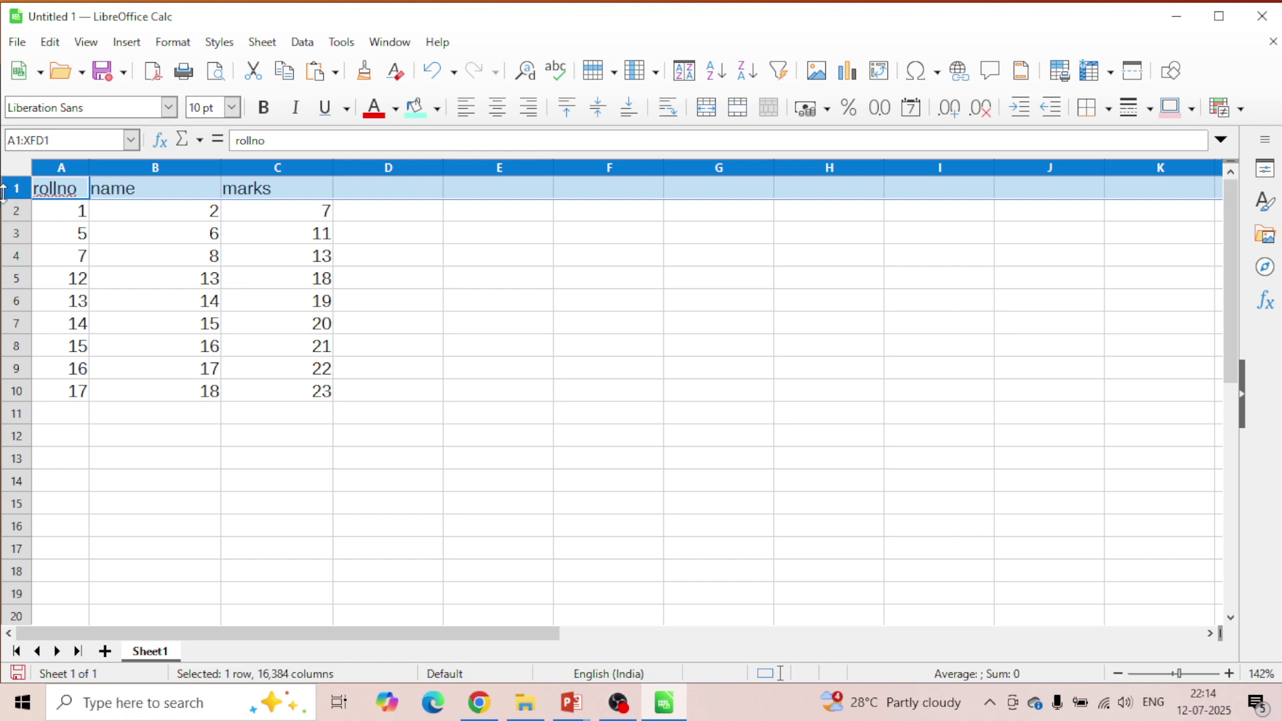
right_click(13, 194)
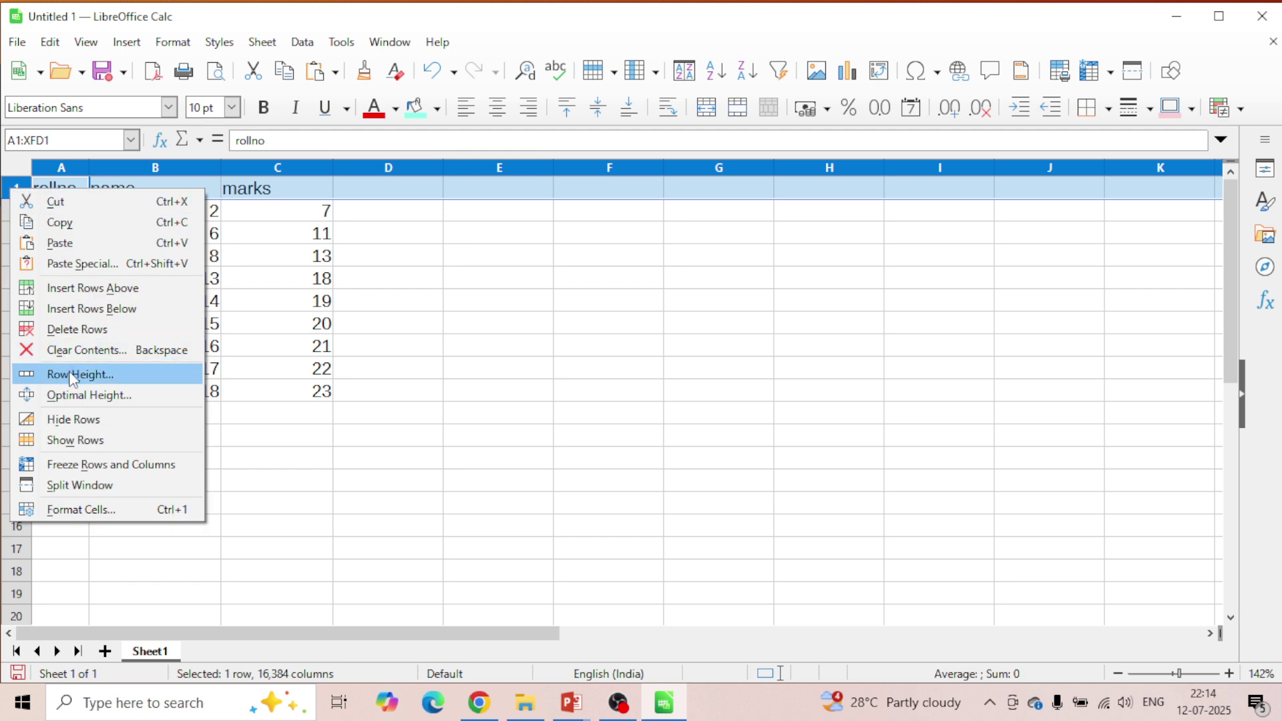
left_click(211, 175)
right_click(210, 175)
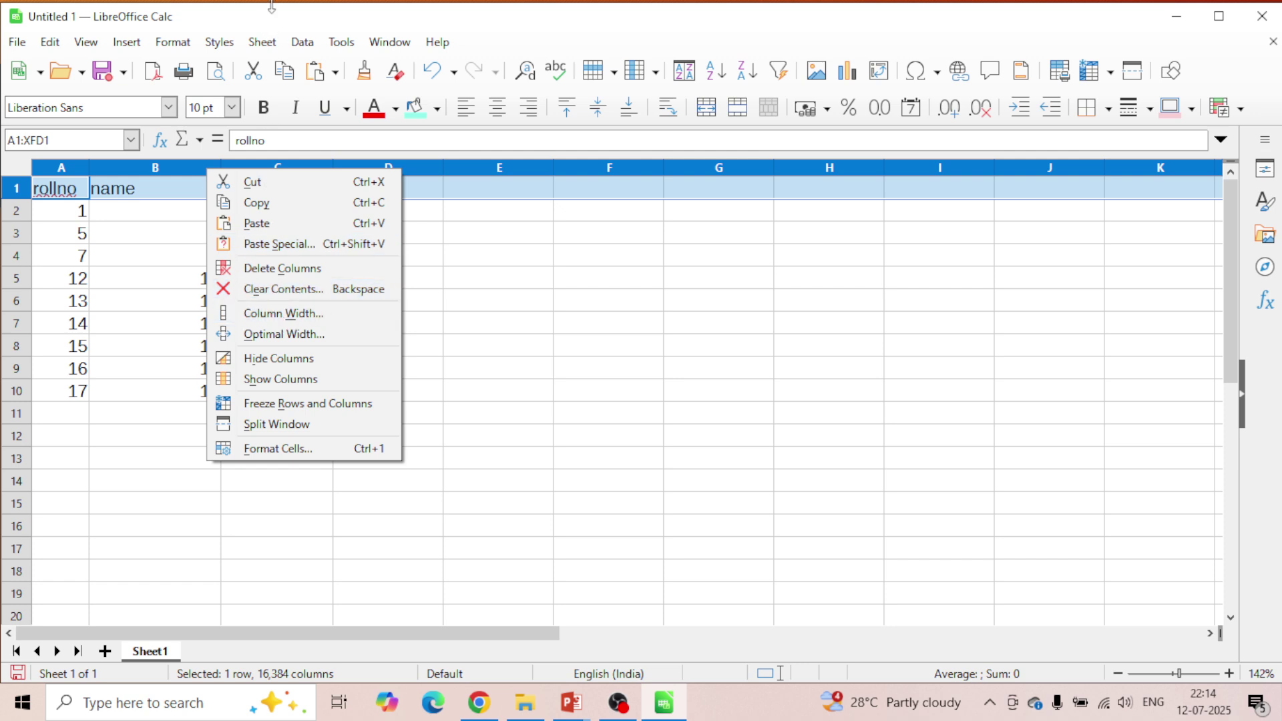
left_click(270, 57)
left_click(263, 43)
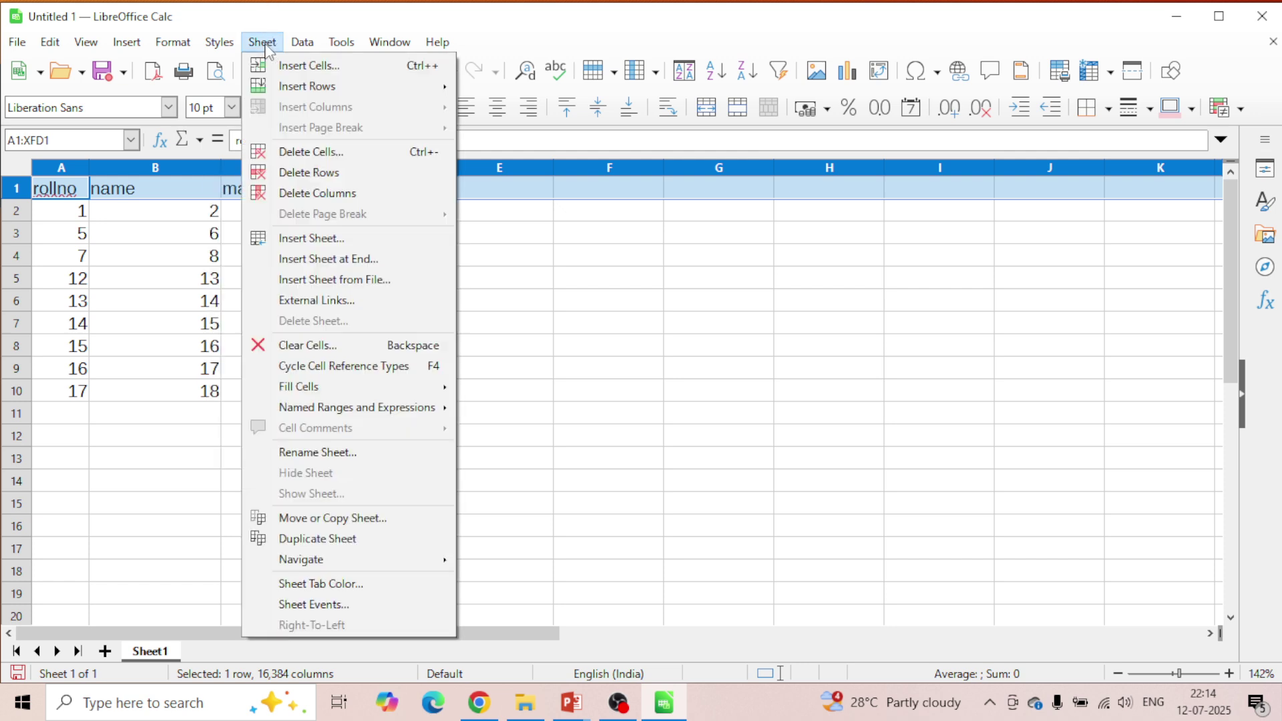
left_click(219, 43)
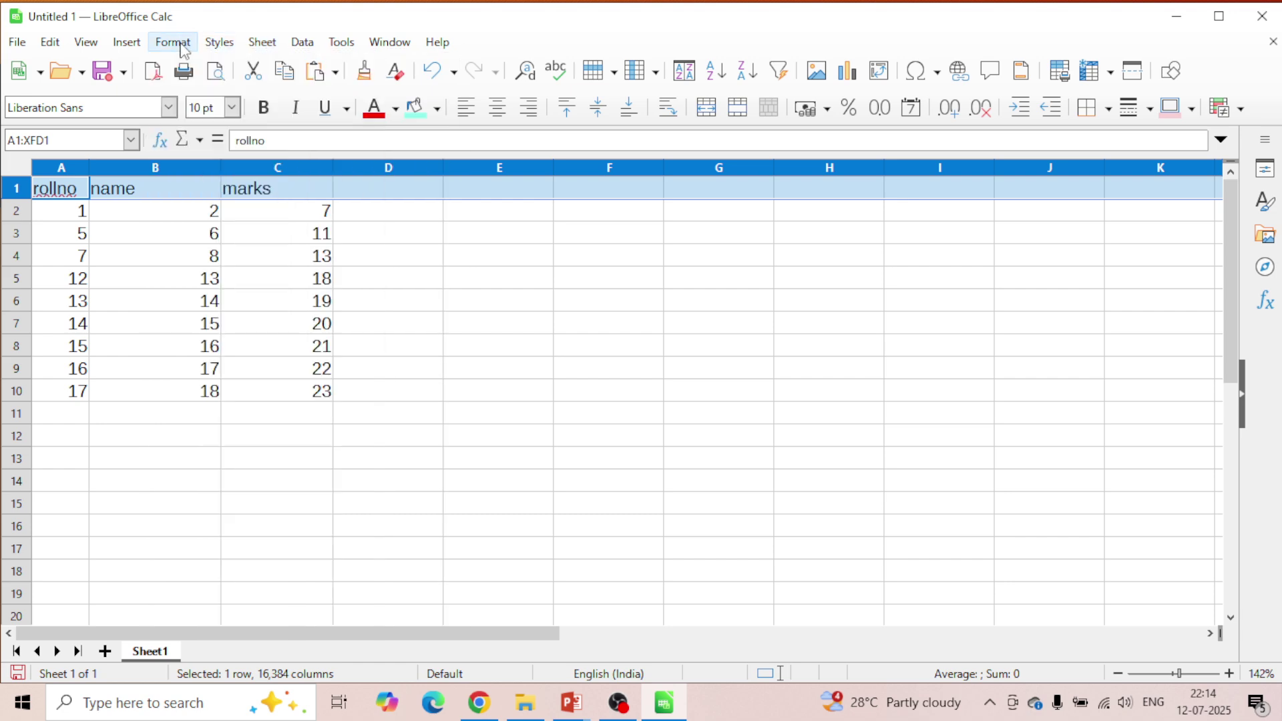
Try to hide the columns while the whole of row 1 is selected, and undo the hiding.
left_click(175, 44)
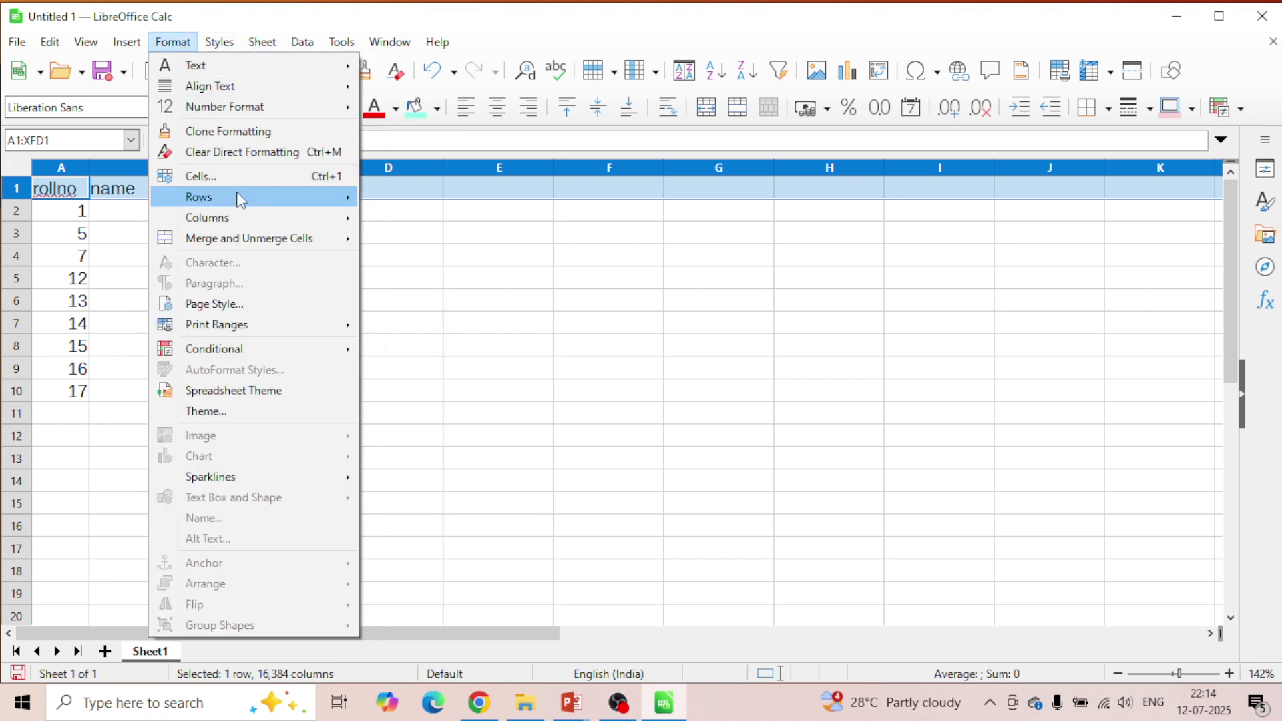
mouse_move(240, 200)
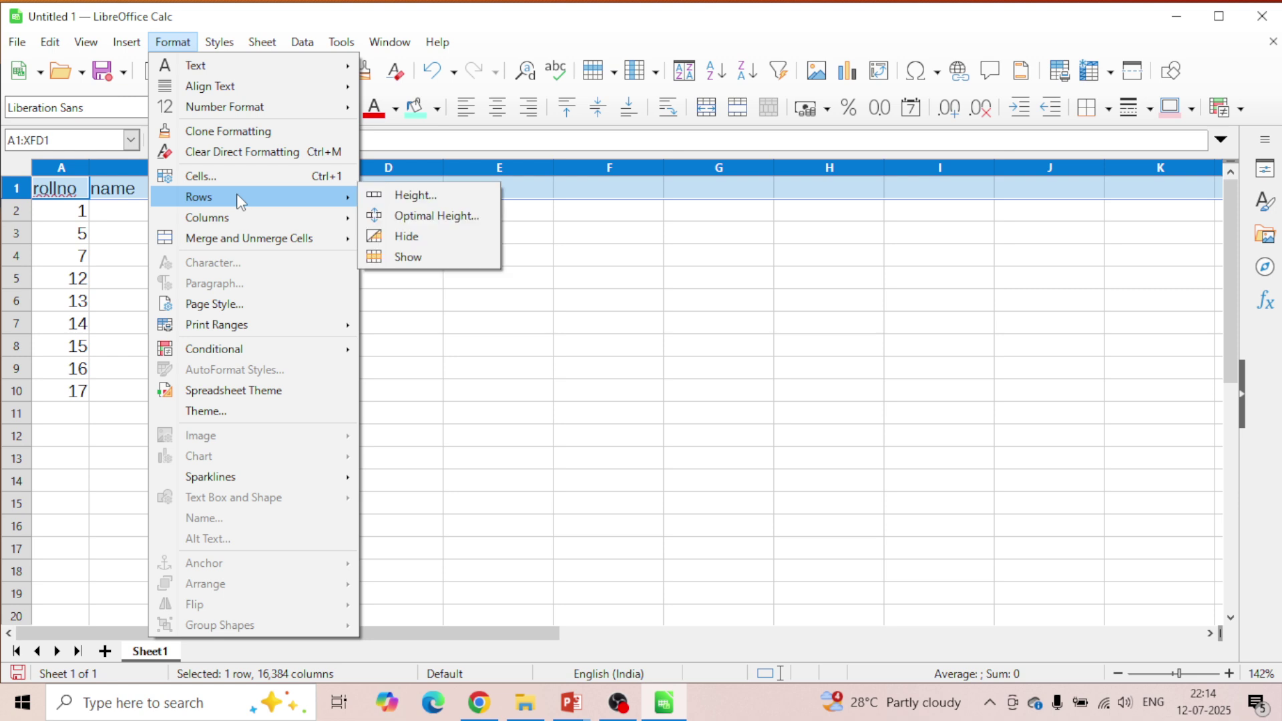
mouse_move(267, 218)
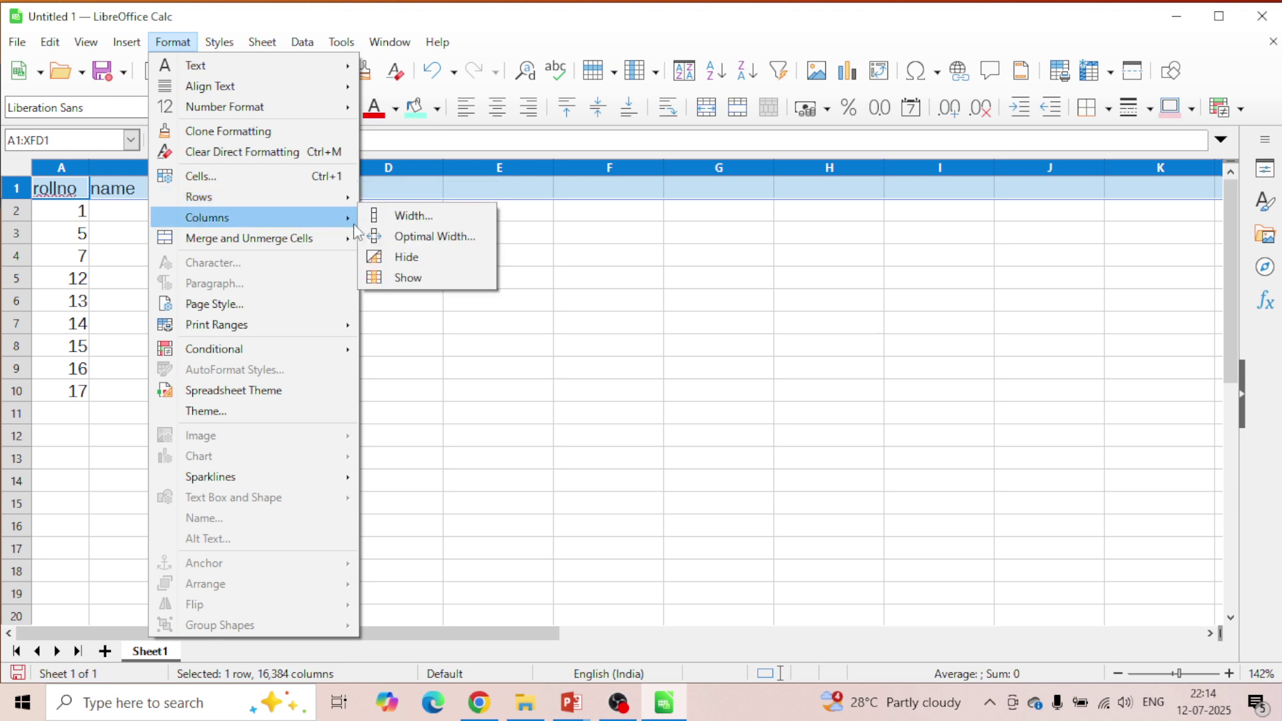
left_click(390, 265)
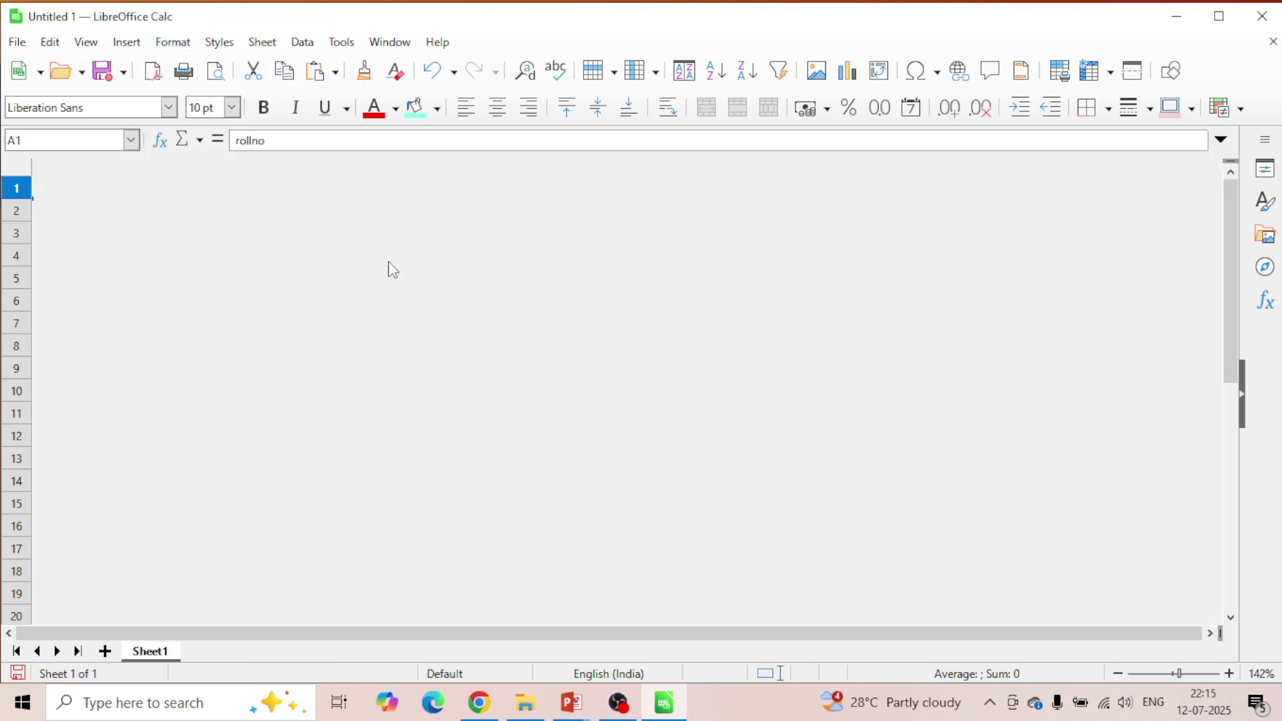
key("ctrl+z")
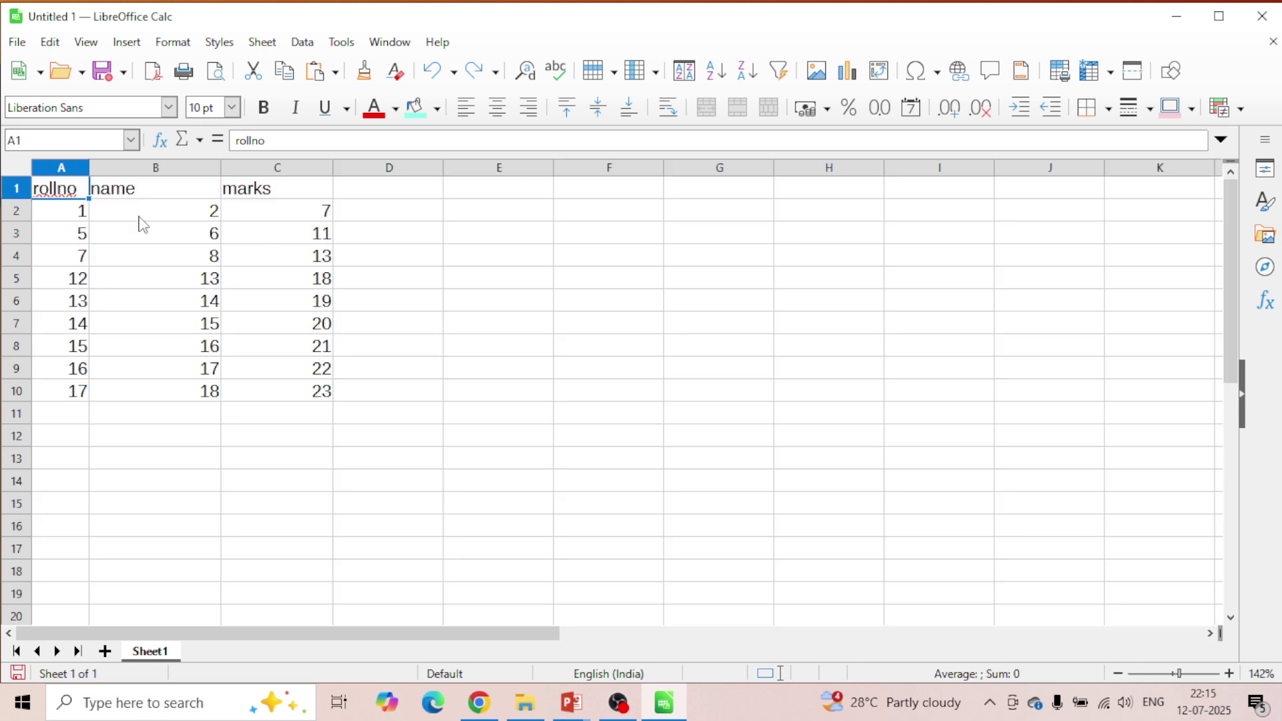
Hide the name column B.
left_click(108, 215)
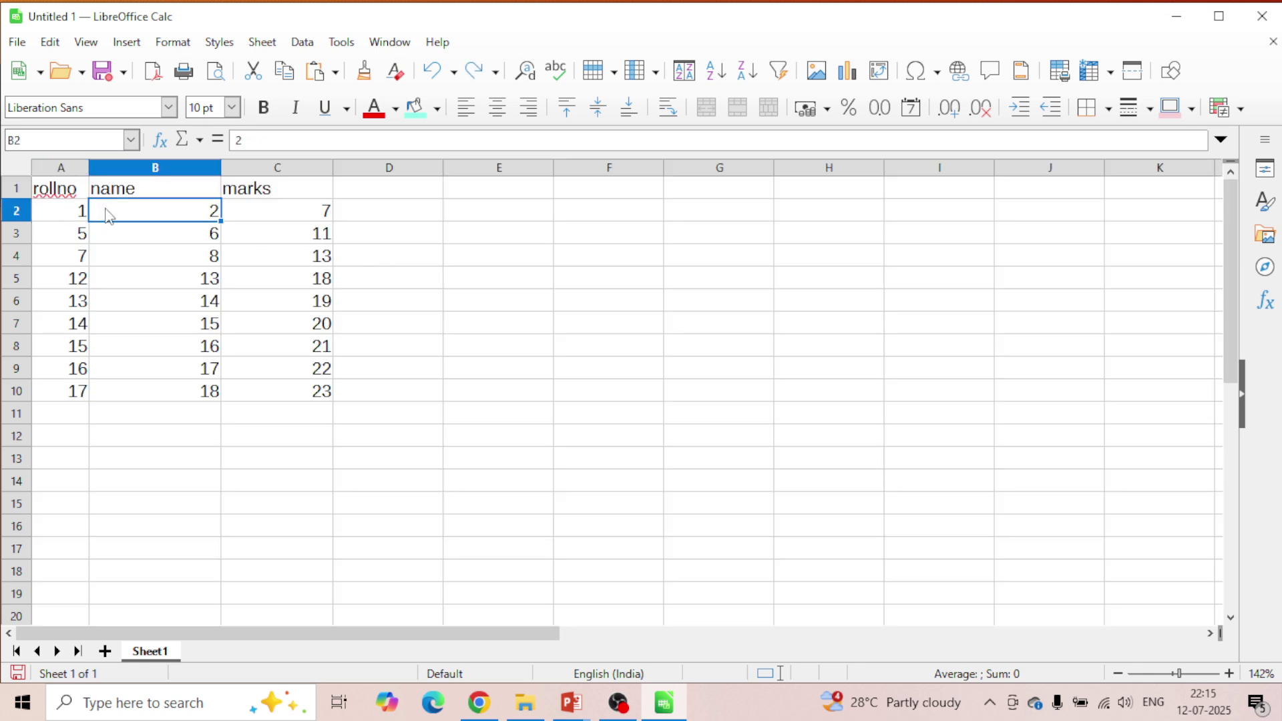
left_click(143, 169)
right_click(143, 172)
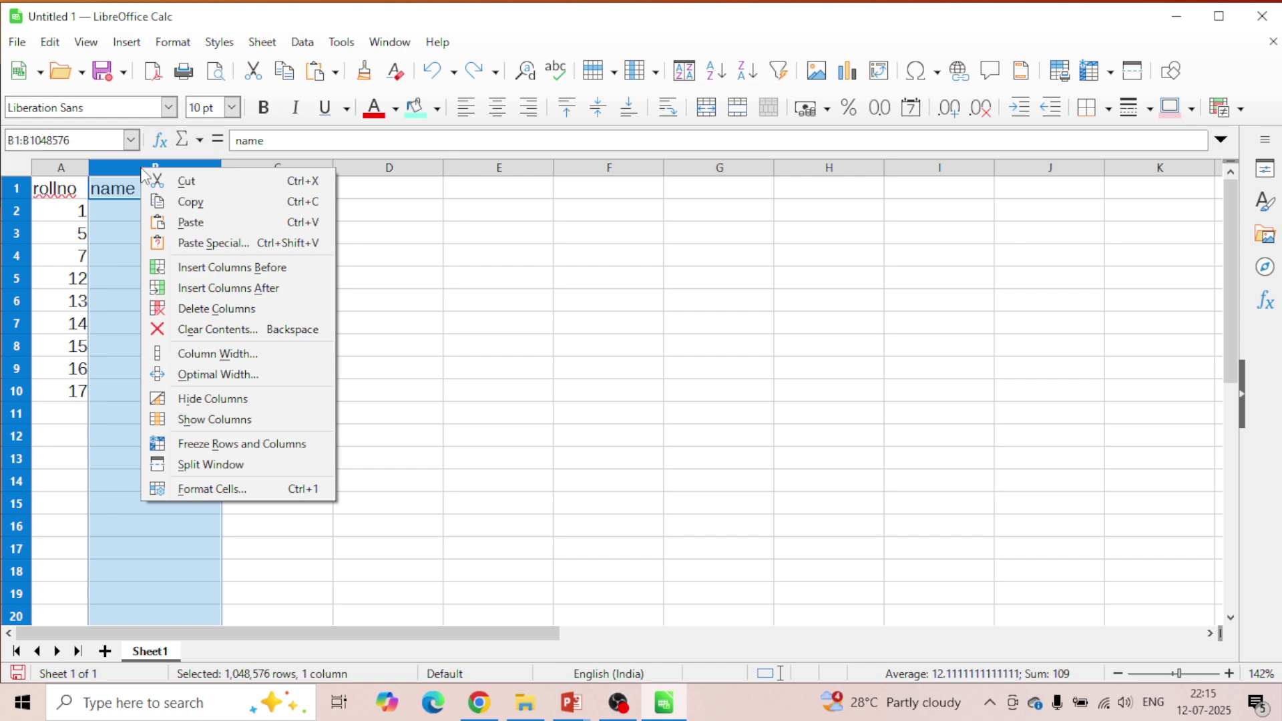
left_click(239, 399)
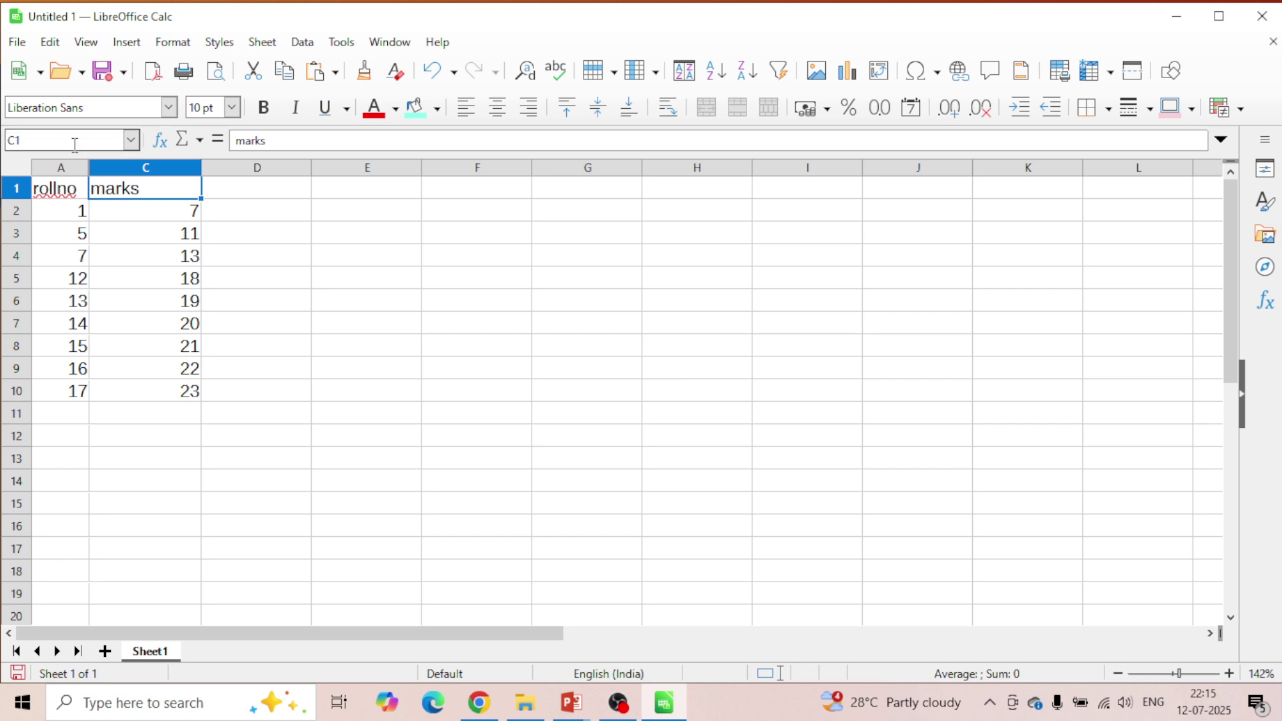
Show the hidden name column again by unhiding across the selected columns A to C.
left_click_drag(74, 168, 98, 170)
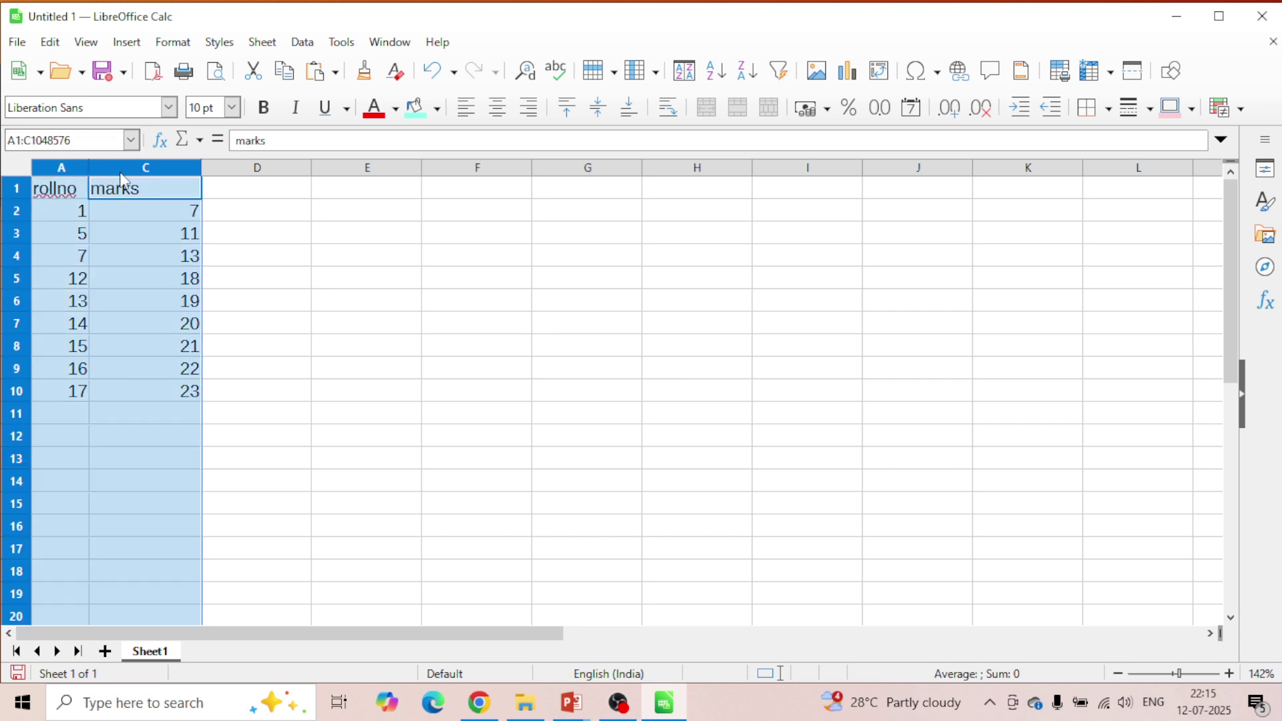
right_click(122, 171)
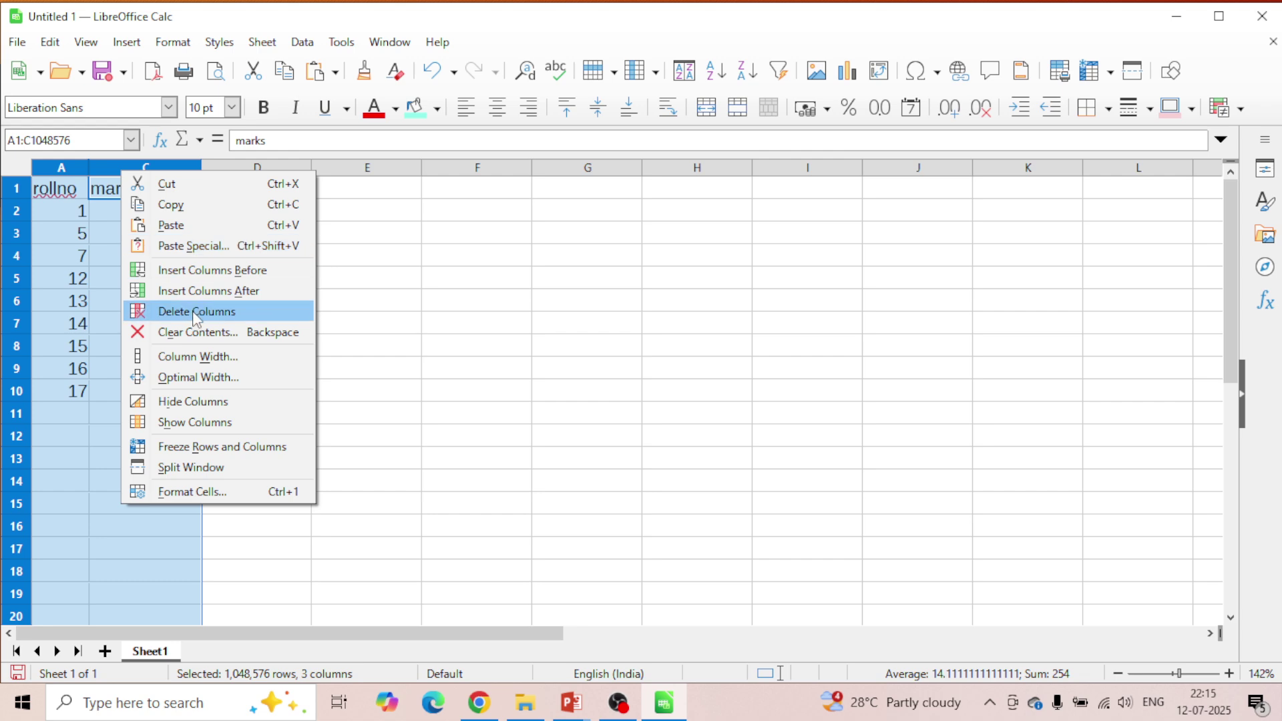
left_click(235, 423)
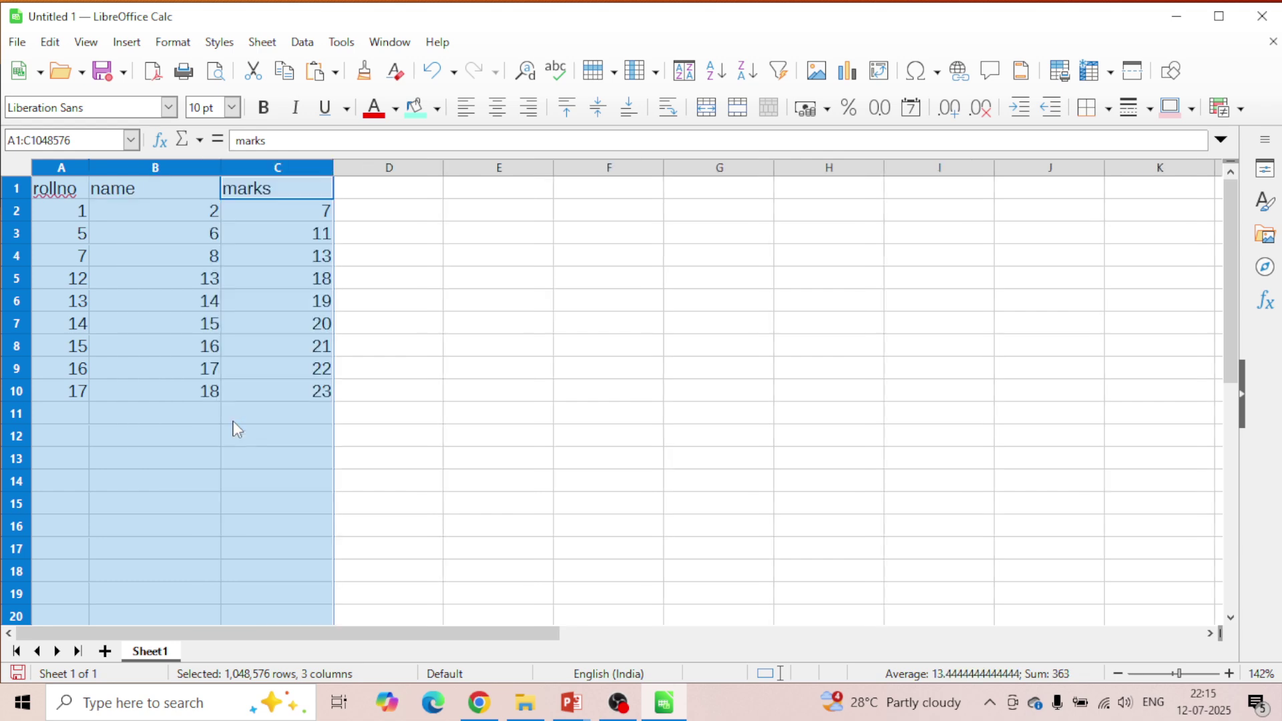